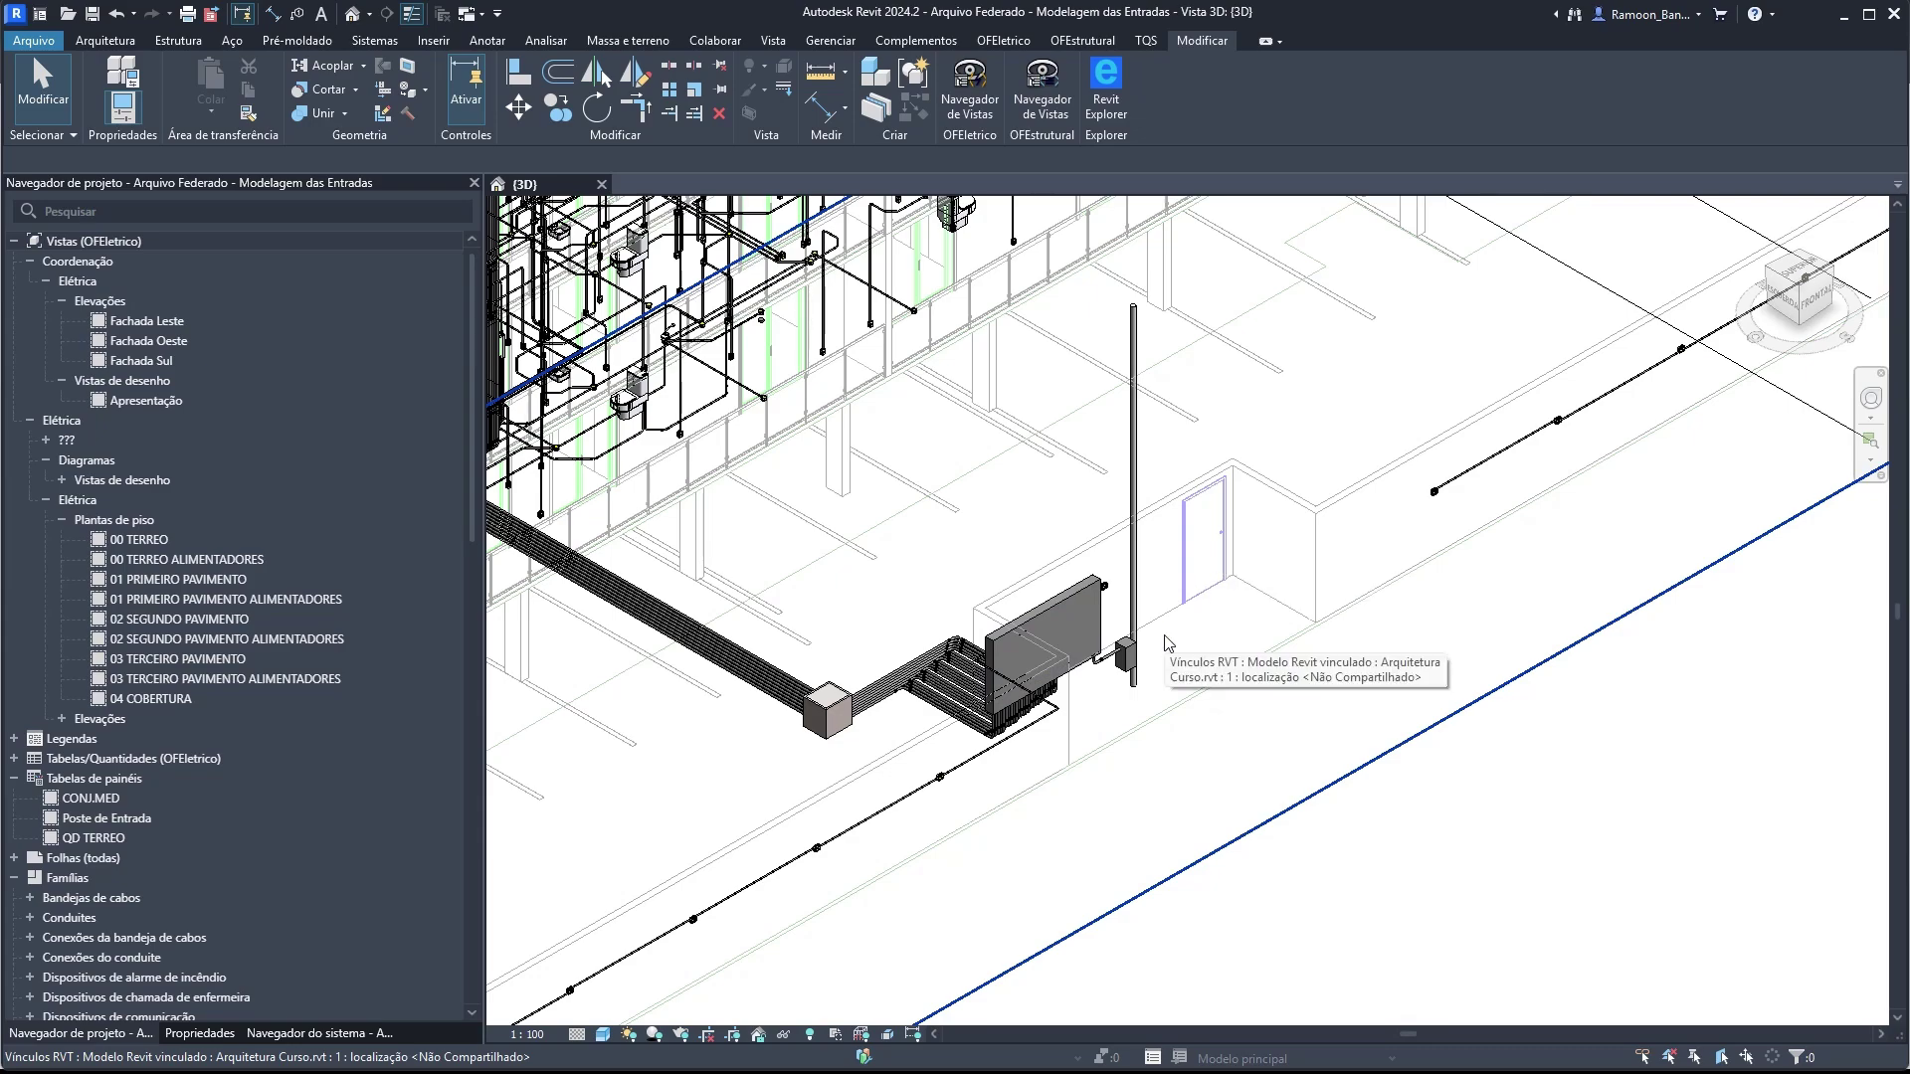
- Run the Dimensionar Projeto tool on the whole electrical model and place its window clear of the 3D view
scroll(1527, 788, down, 5)
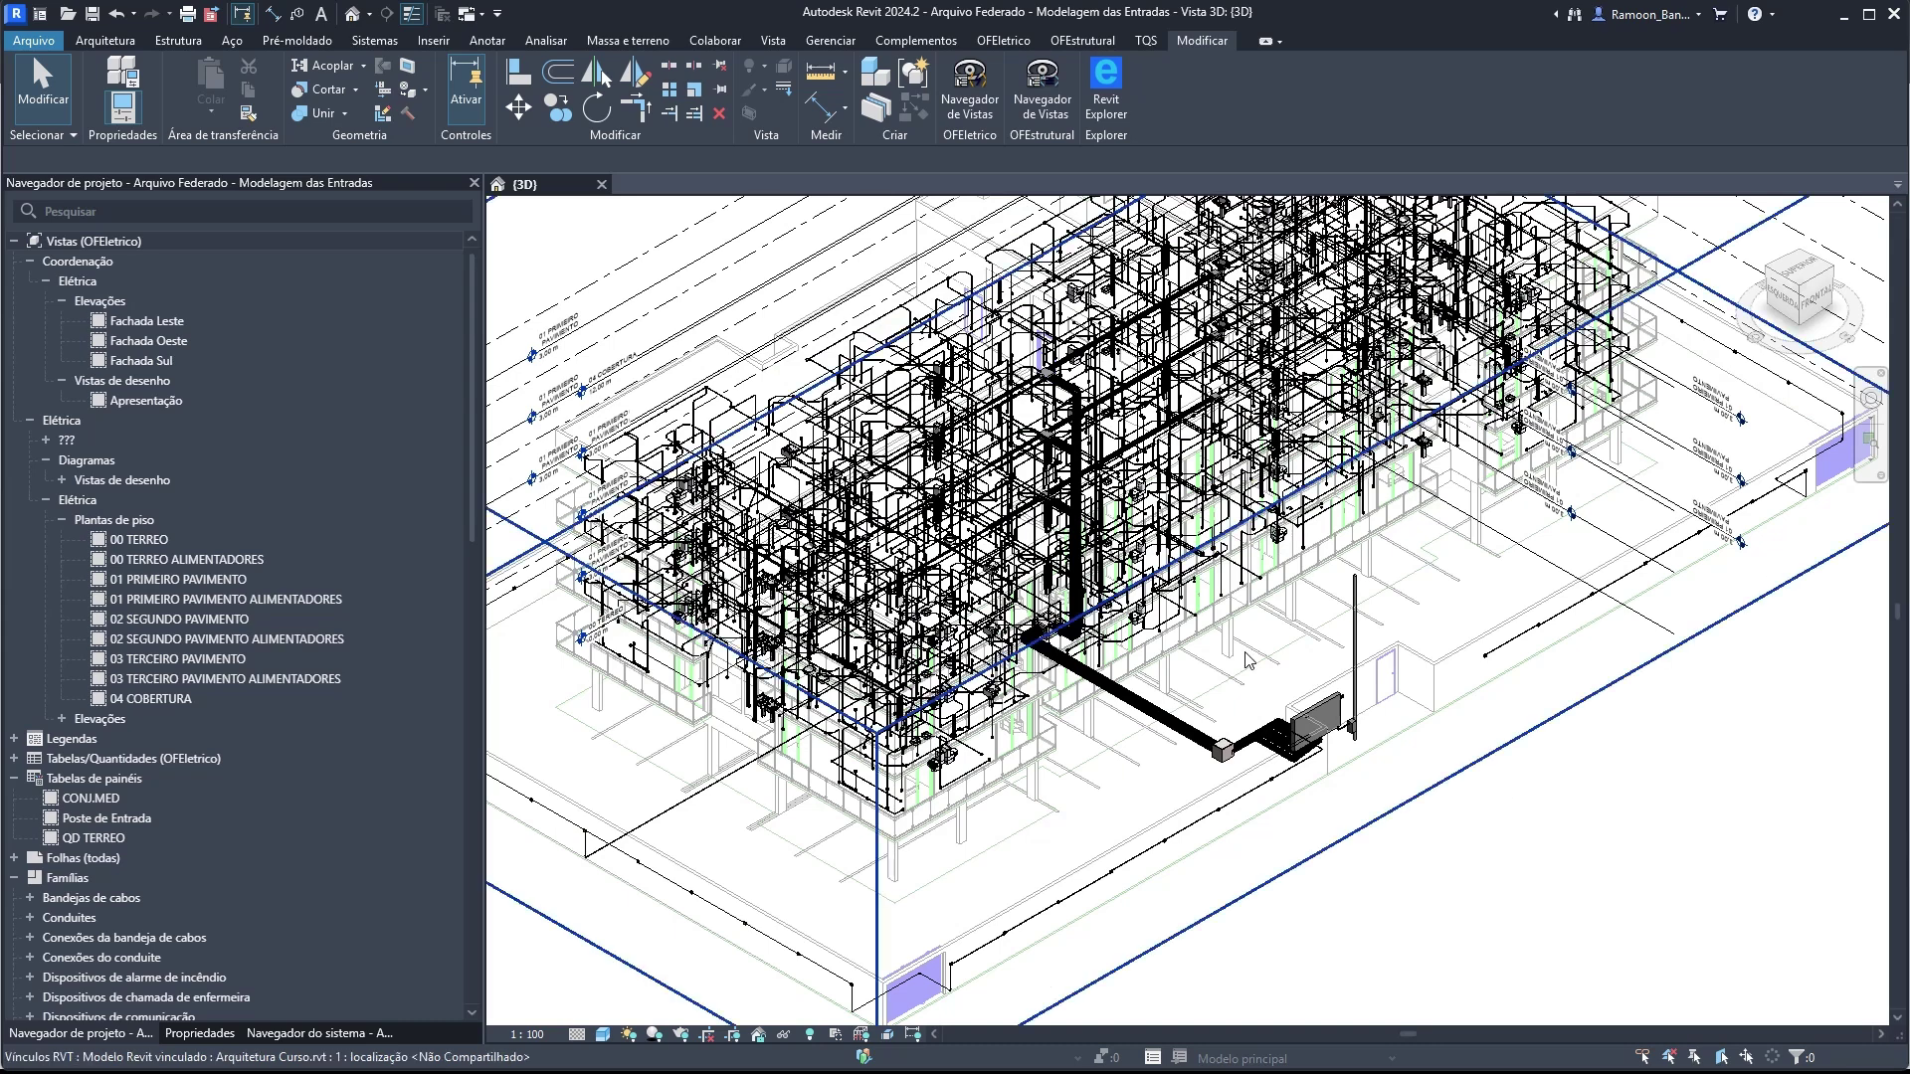
click(987, 46)
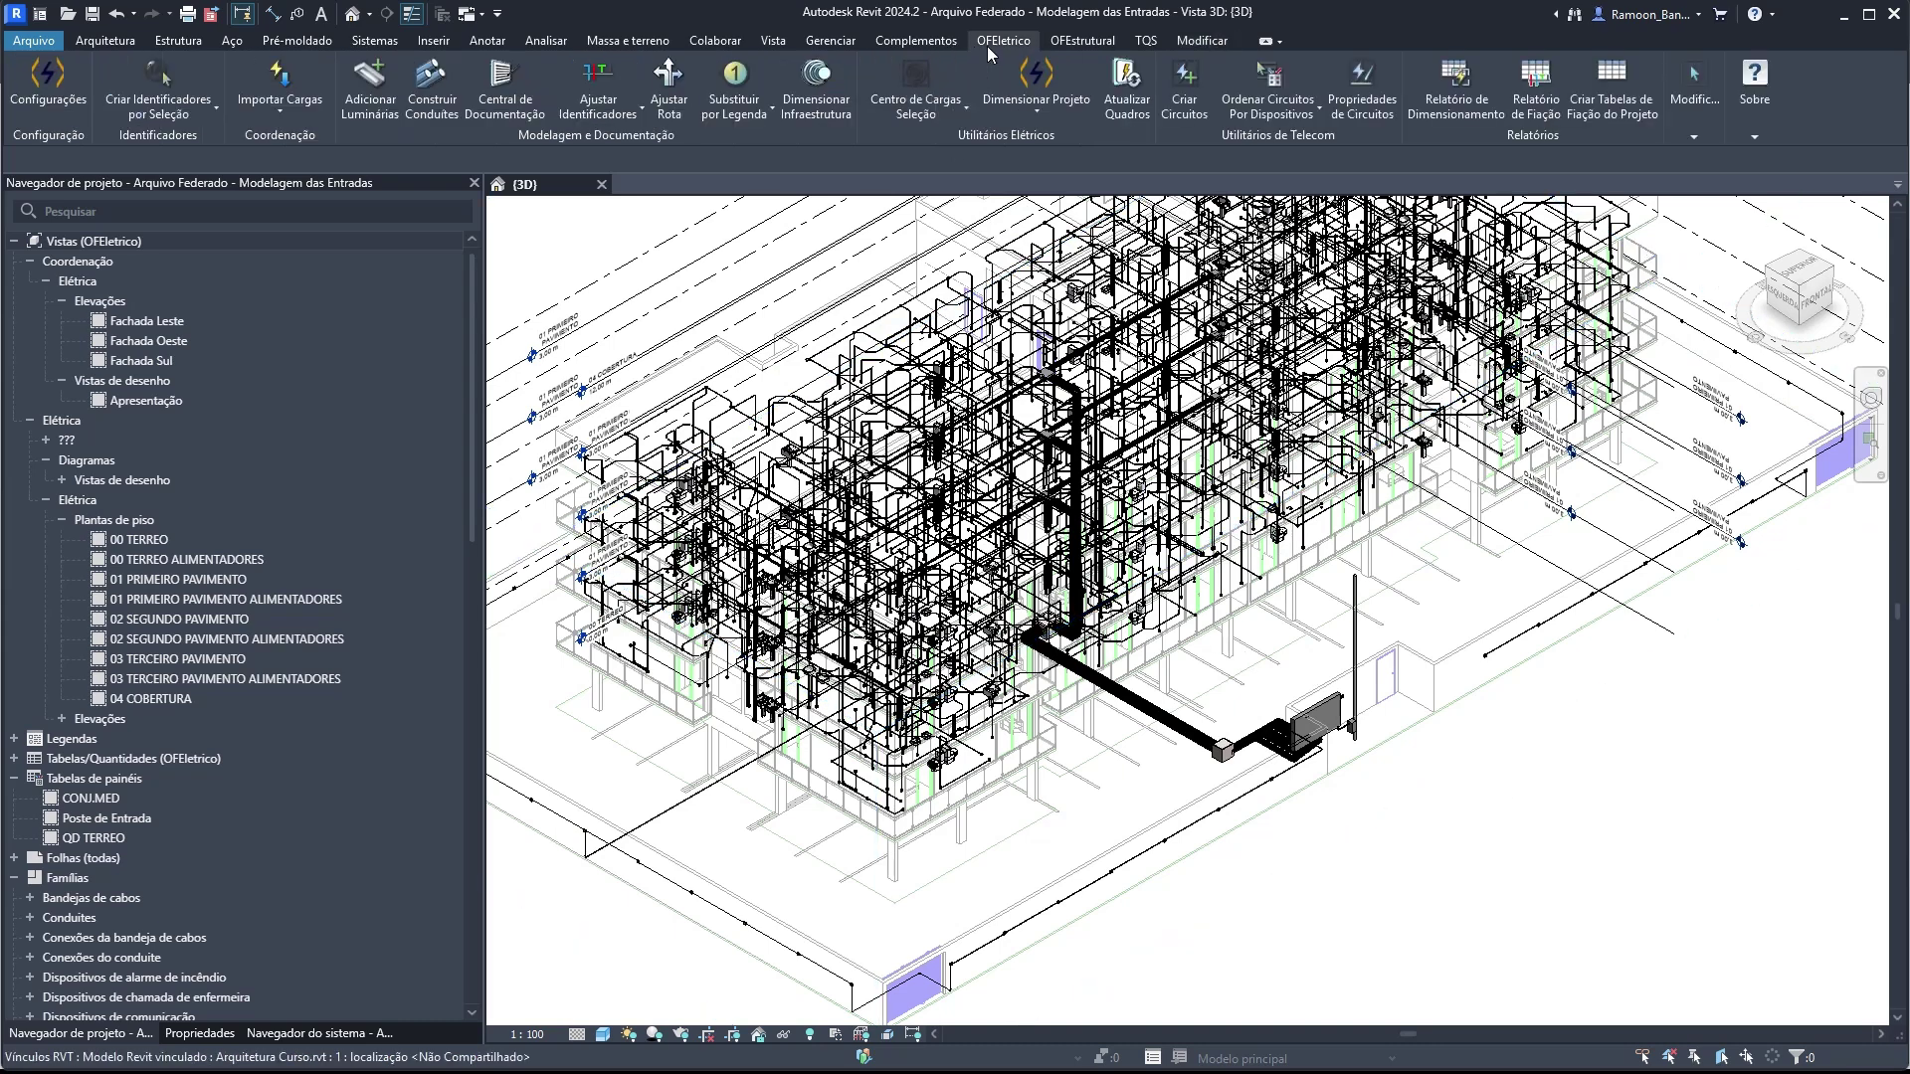
click(1058, 106)
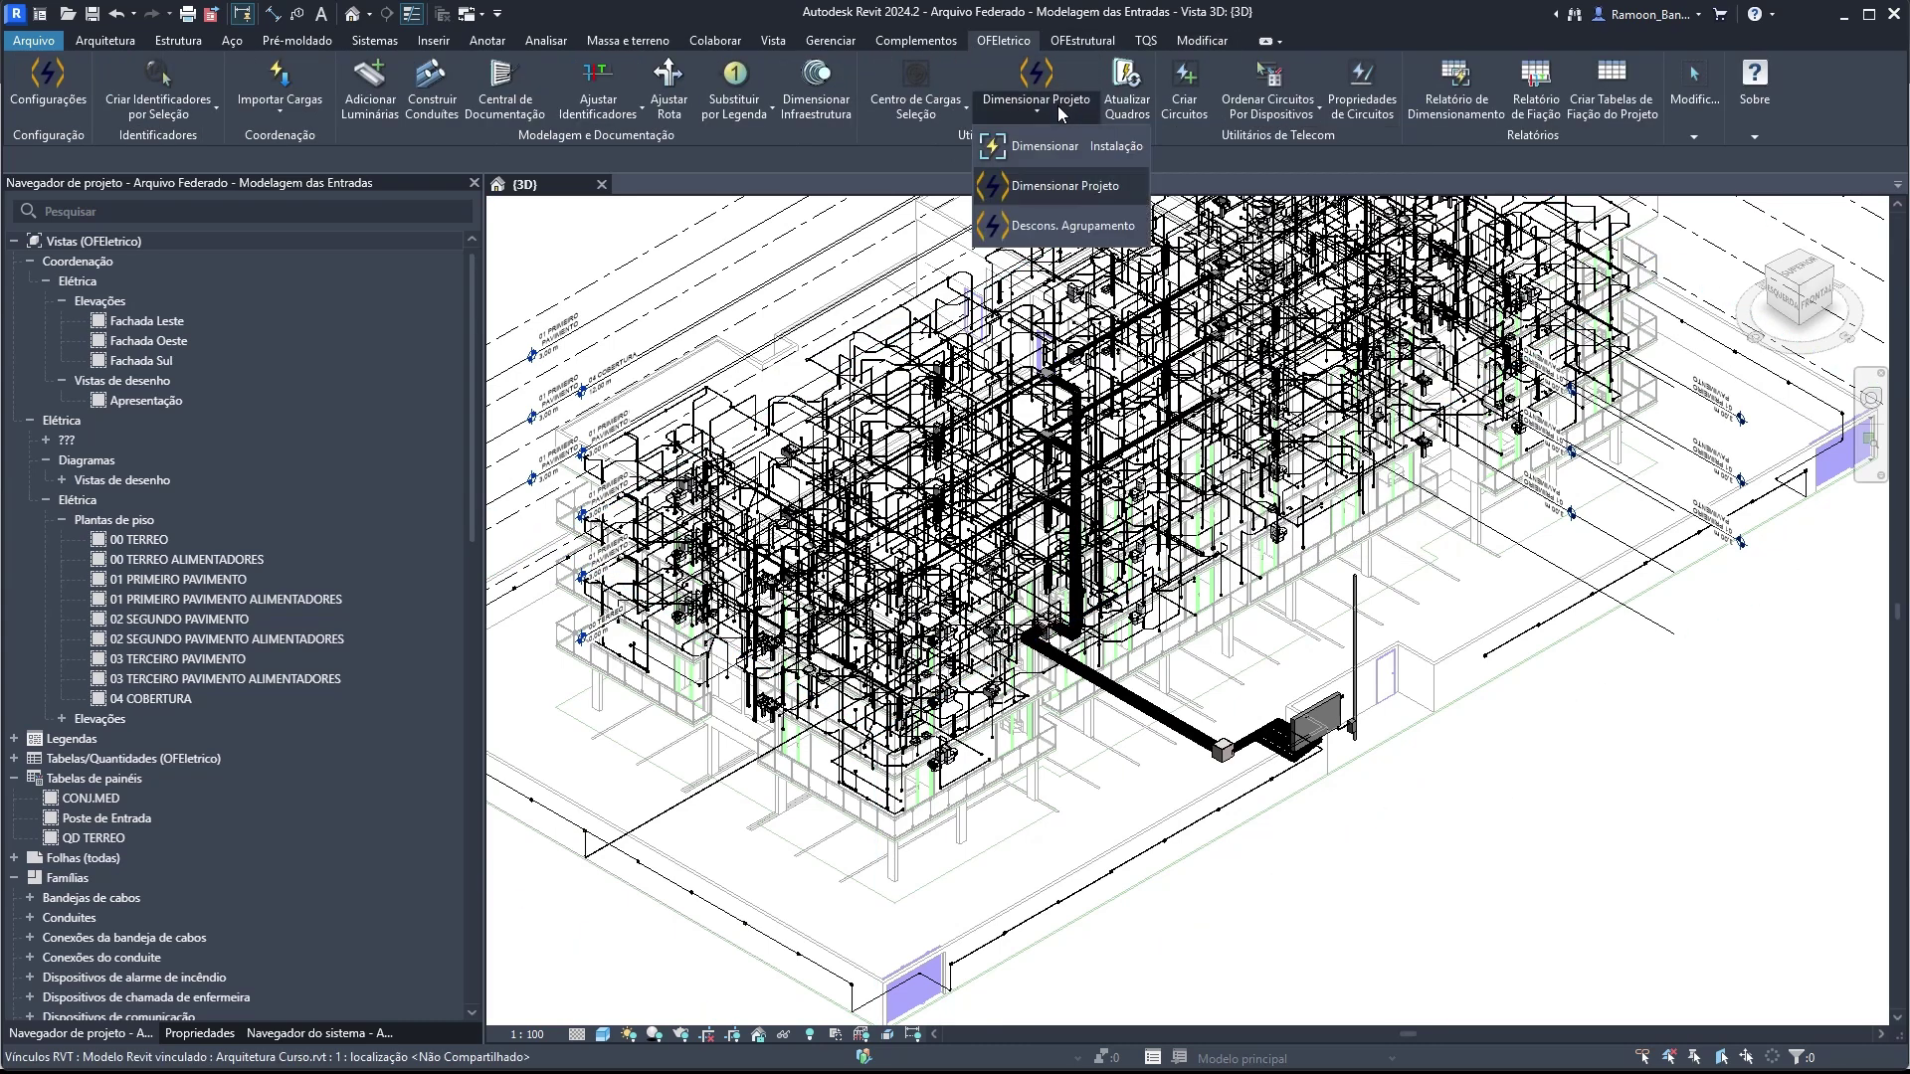
click(1053, 186)
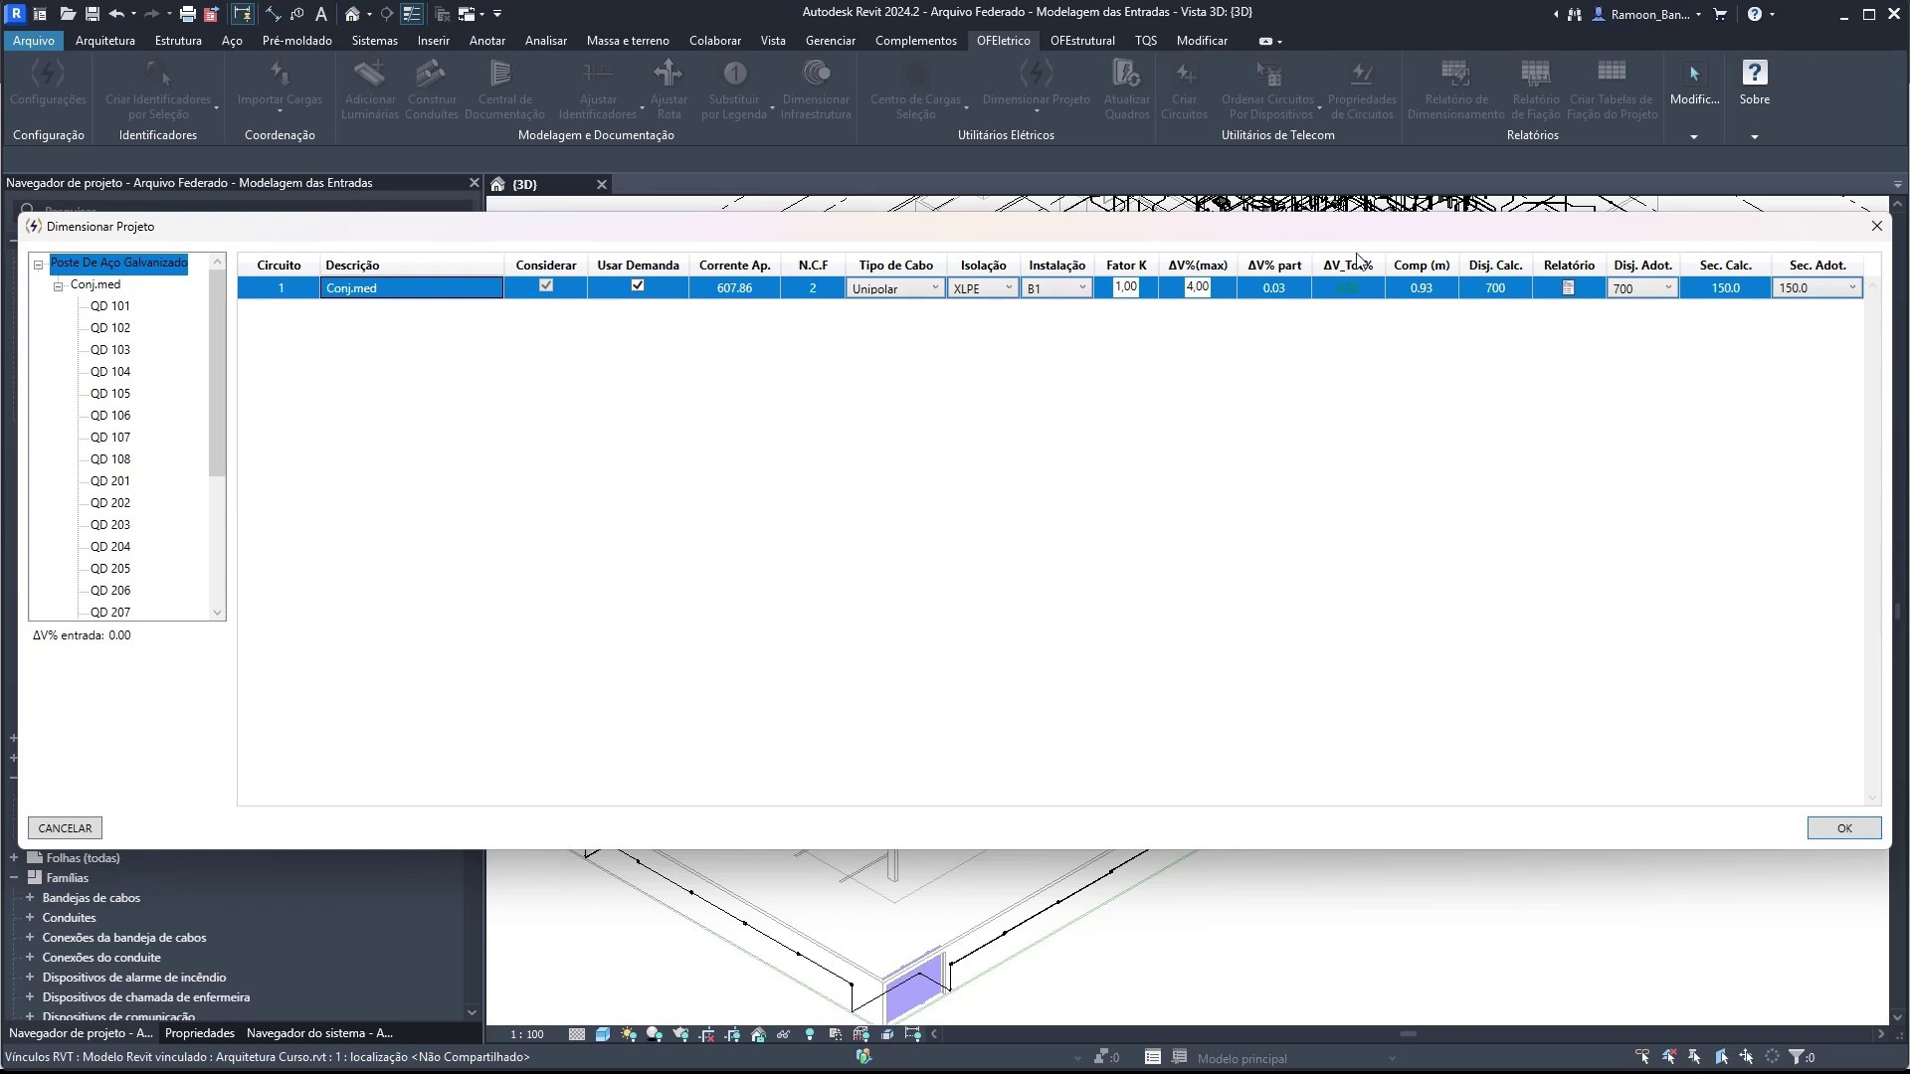
drag(1342, 237, 1379, 857)
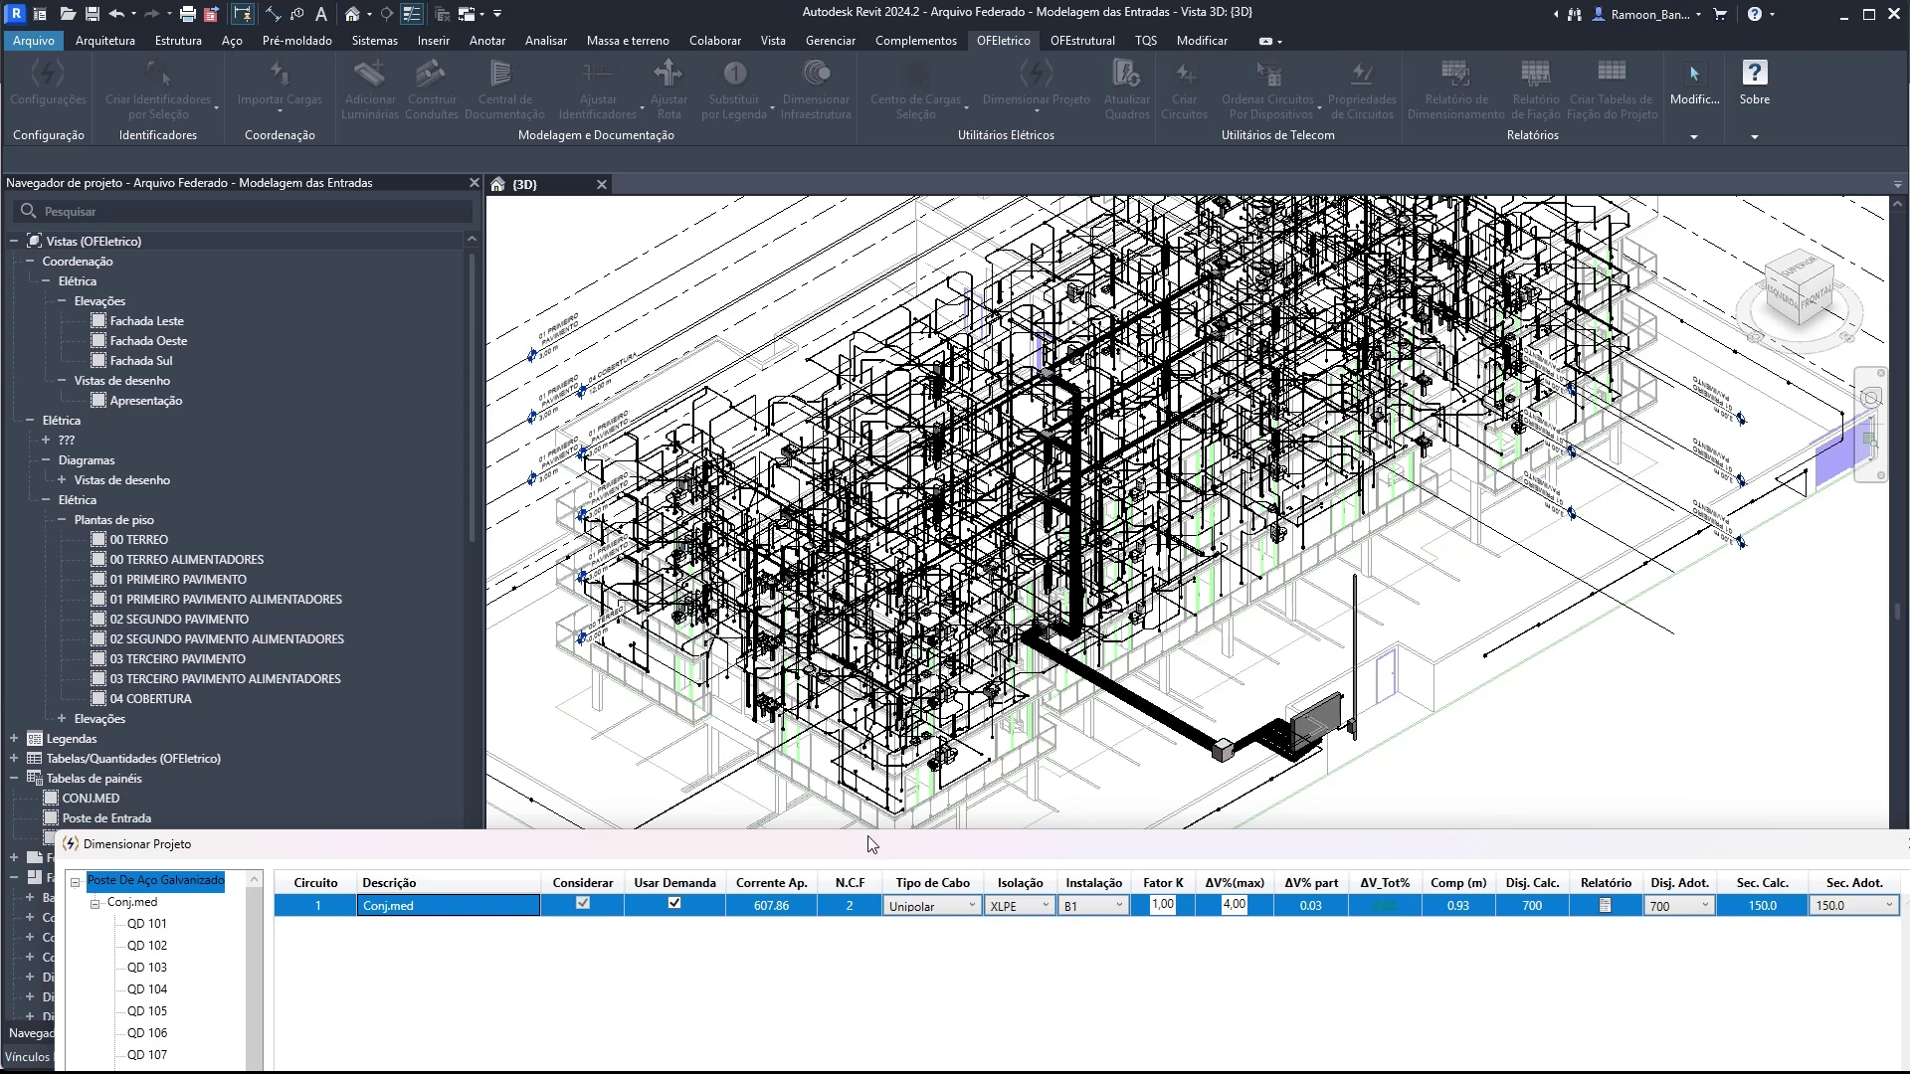
drag(866, 838, 847, 358)
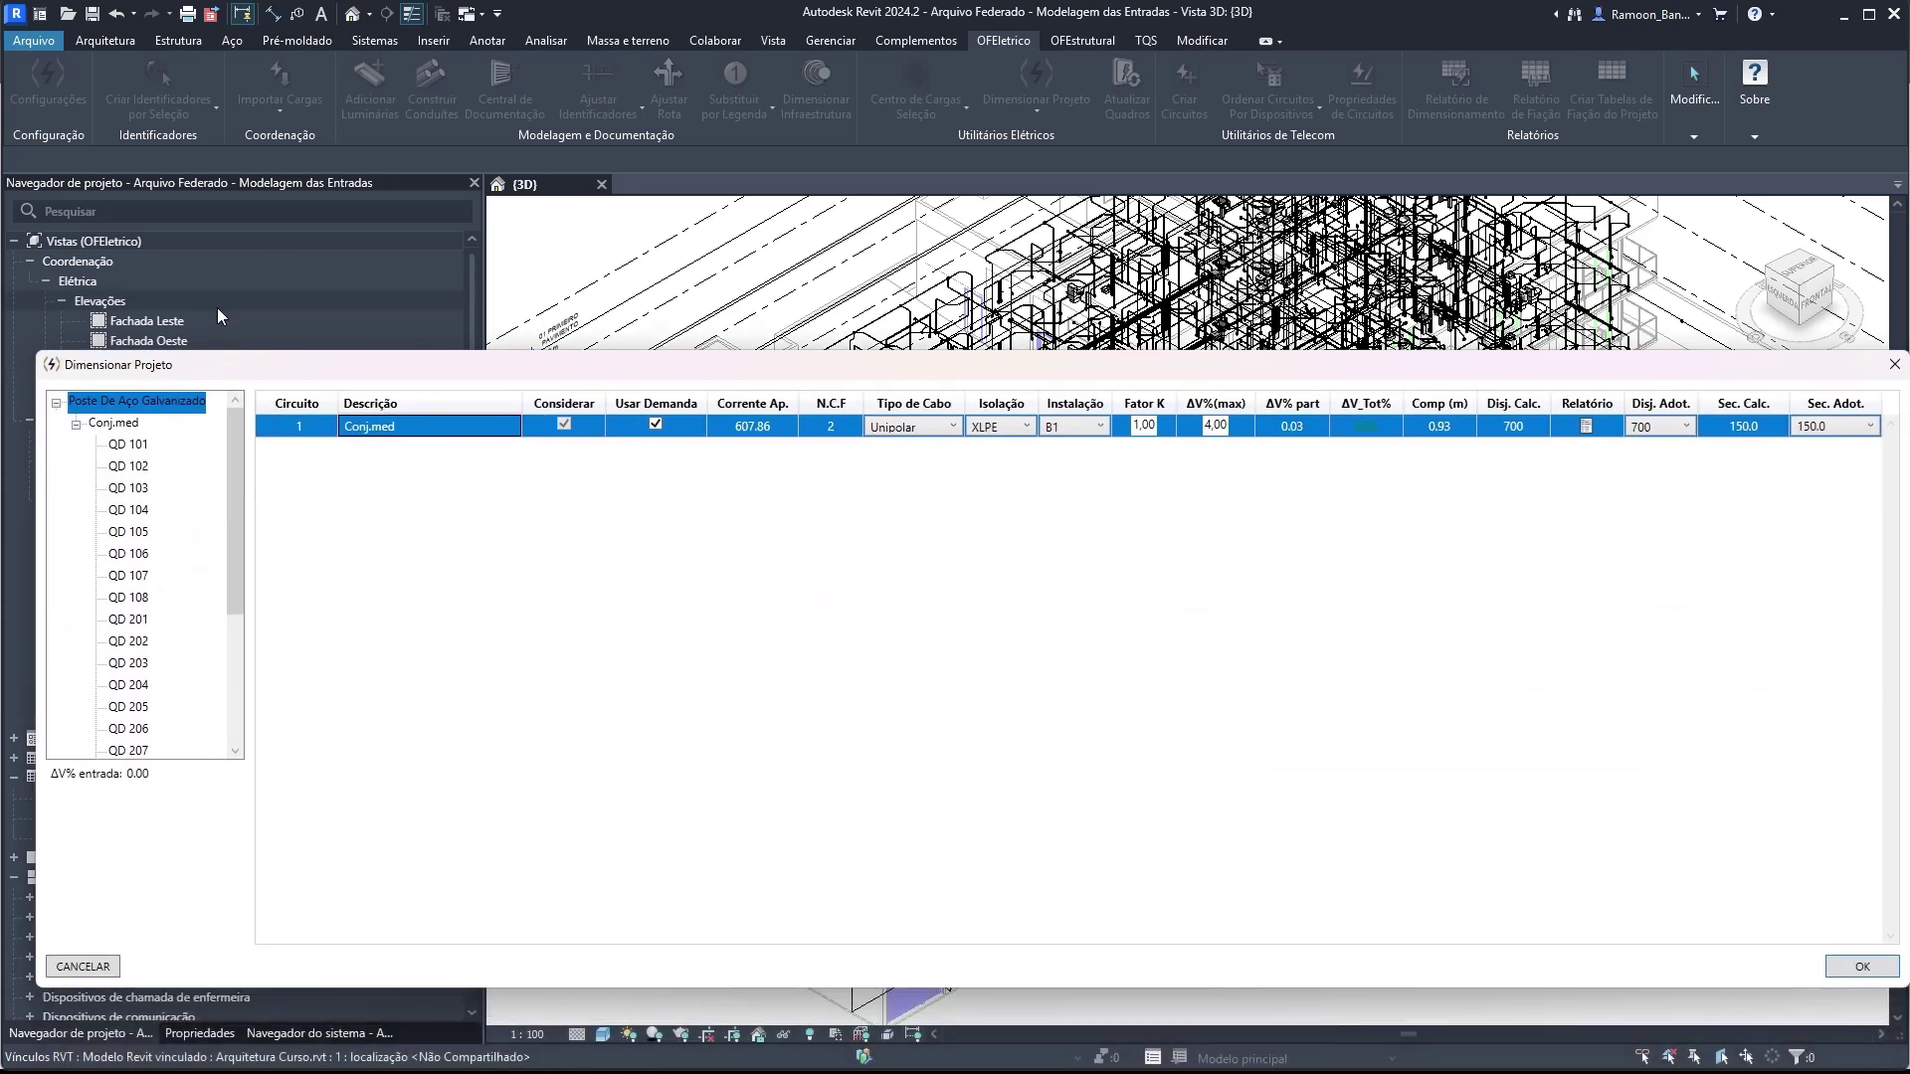
- List the circuits fed by the Conj.med panel and select the Qd Terreo circuit
click(113, 425)
drag(784, 364, 845, 522)
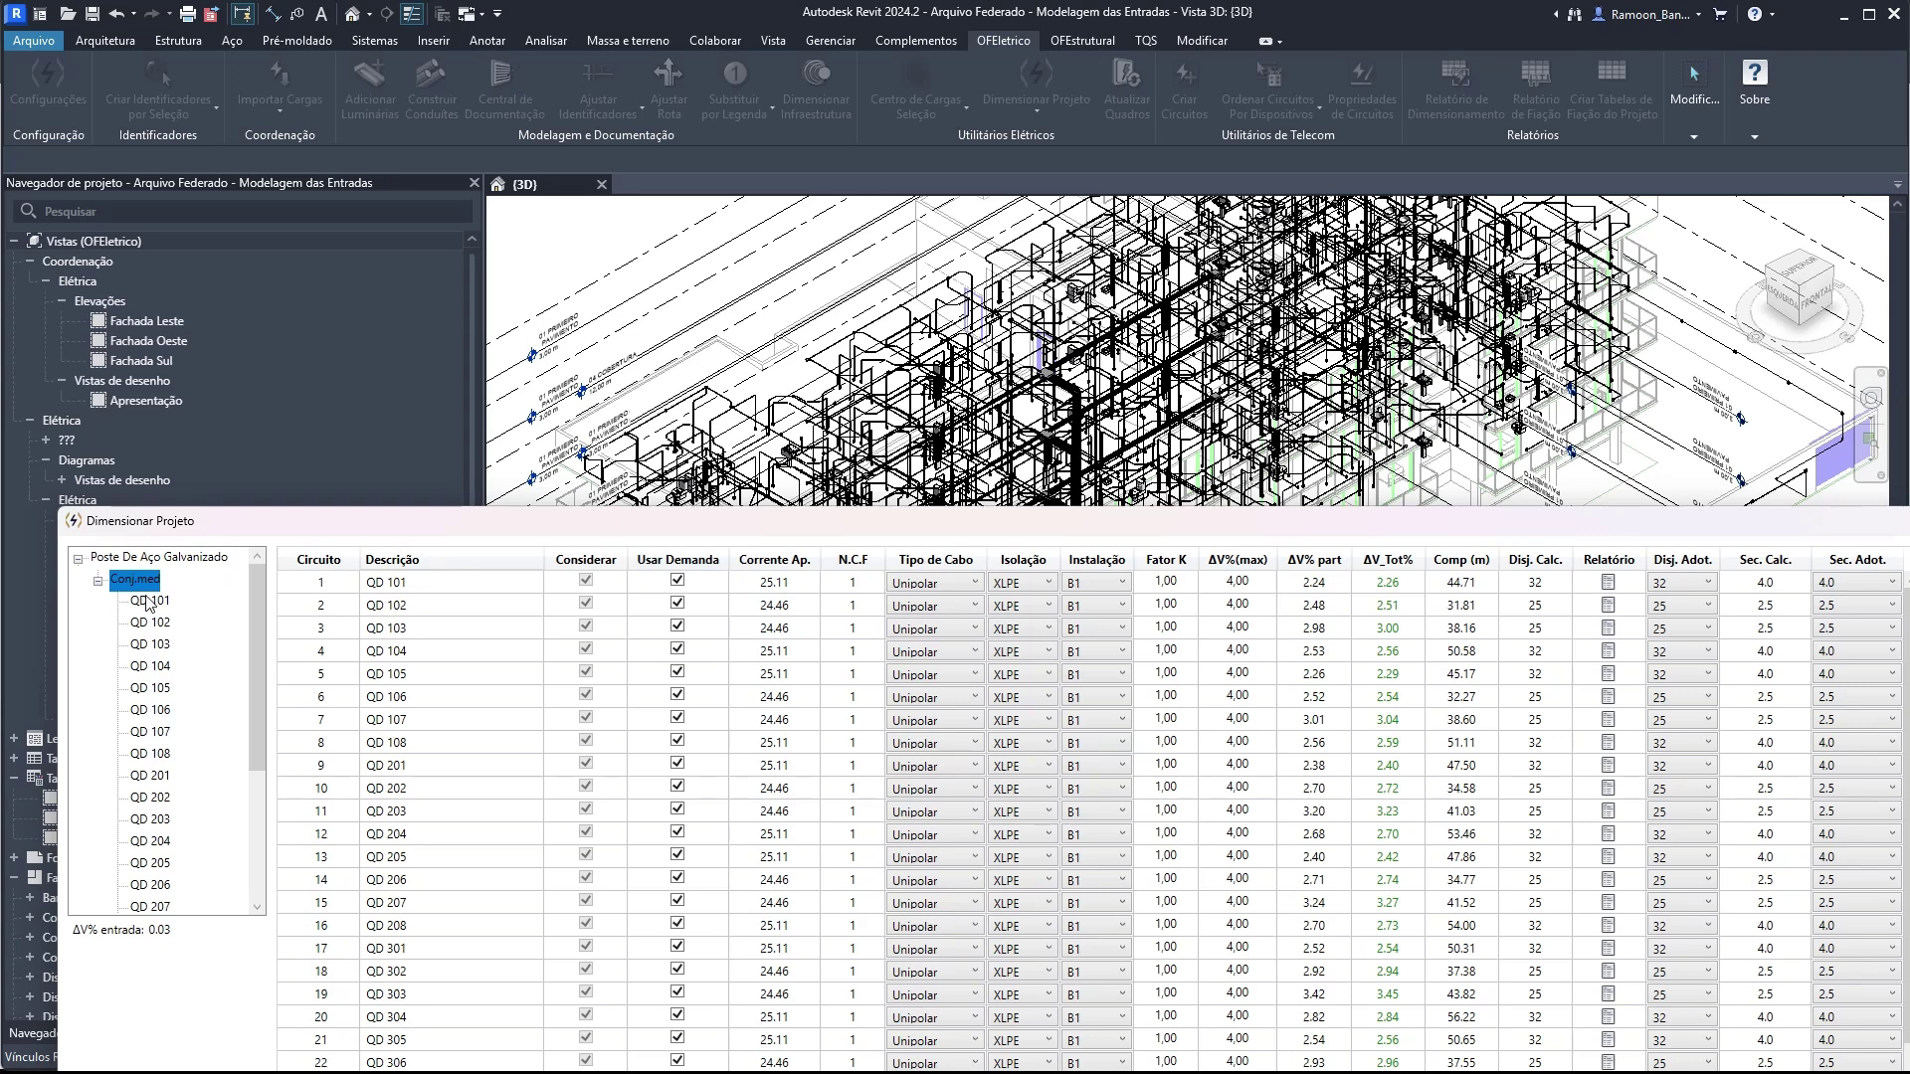
scroll(500, 644, down, 1)
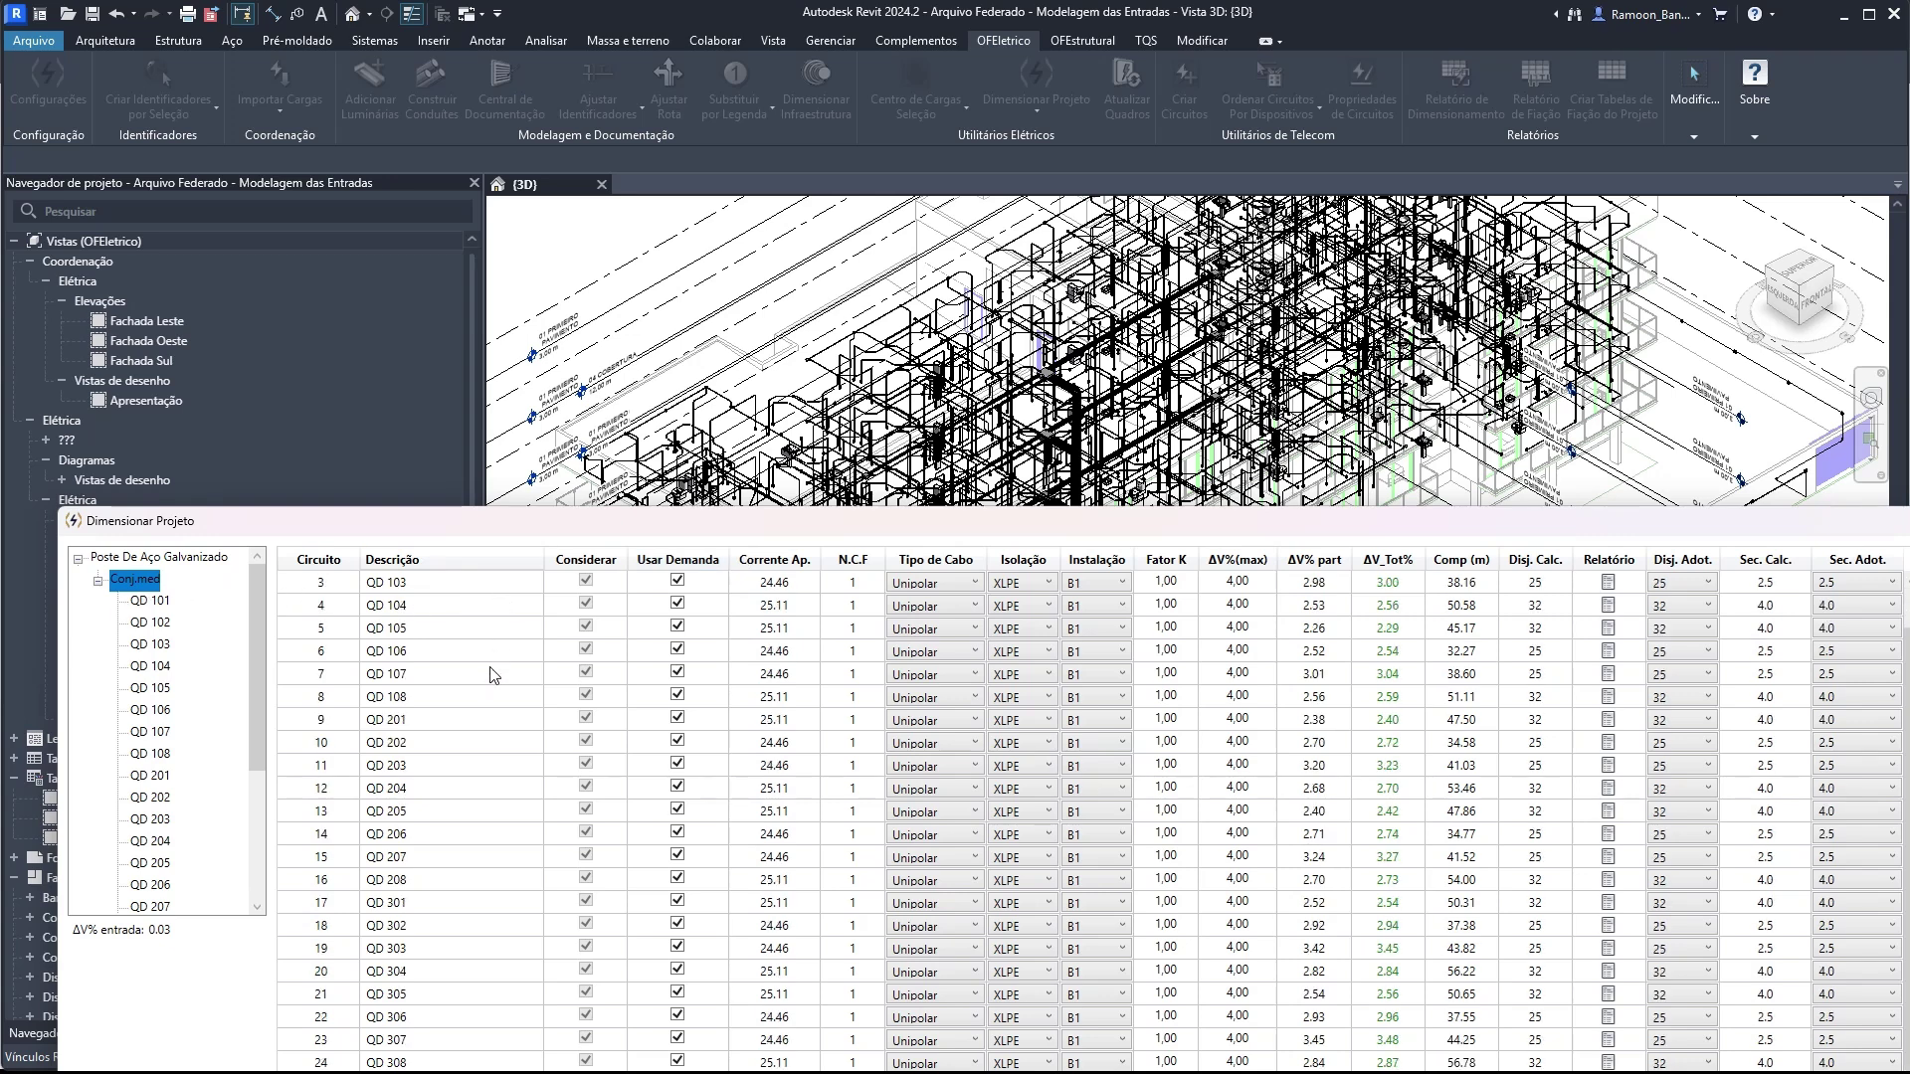
drag(475, 522, 513, 285)
click(434, 853)
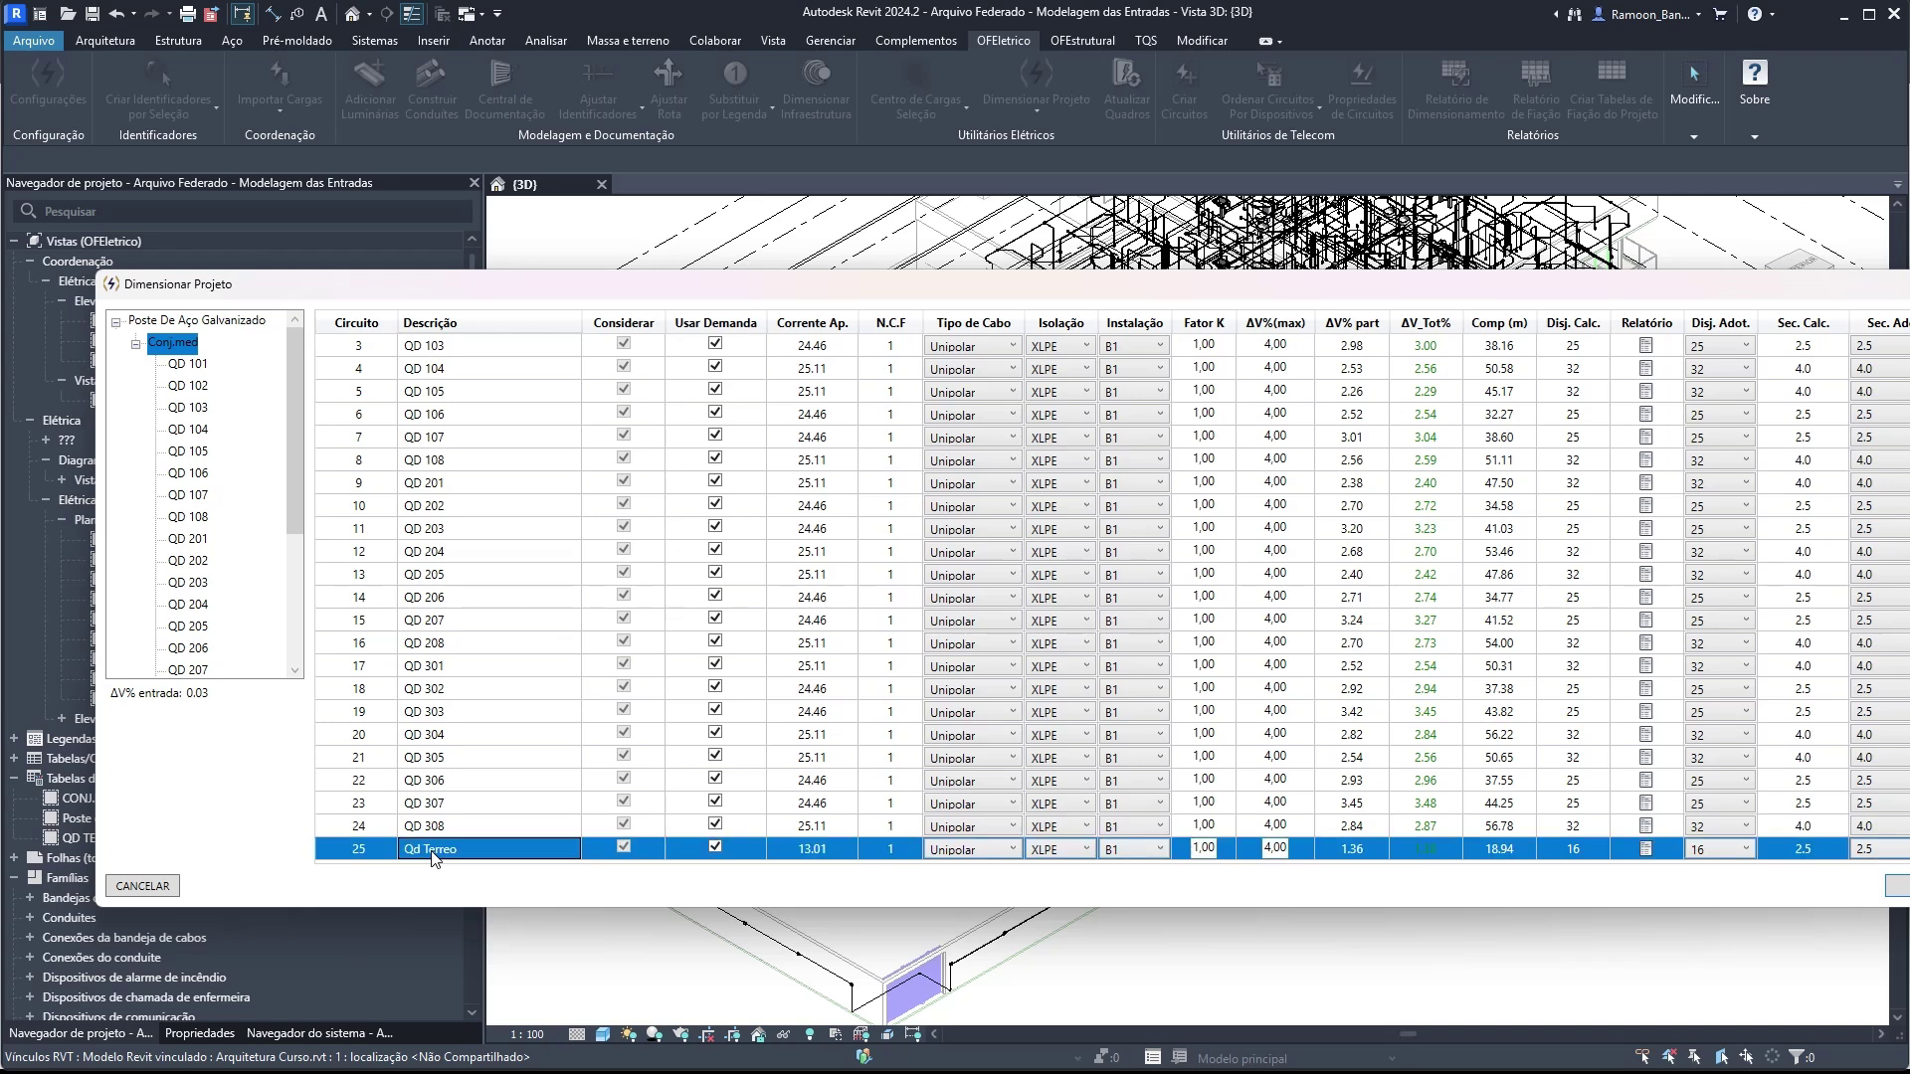
- Display the circuits of the Qd Terreo panel and browse the panel hierarchy
scroll(242, 590, down, 4)
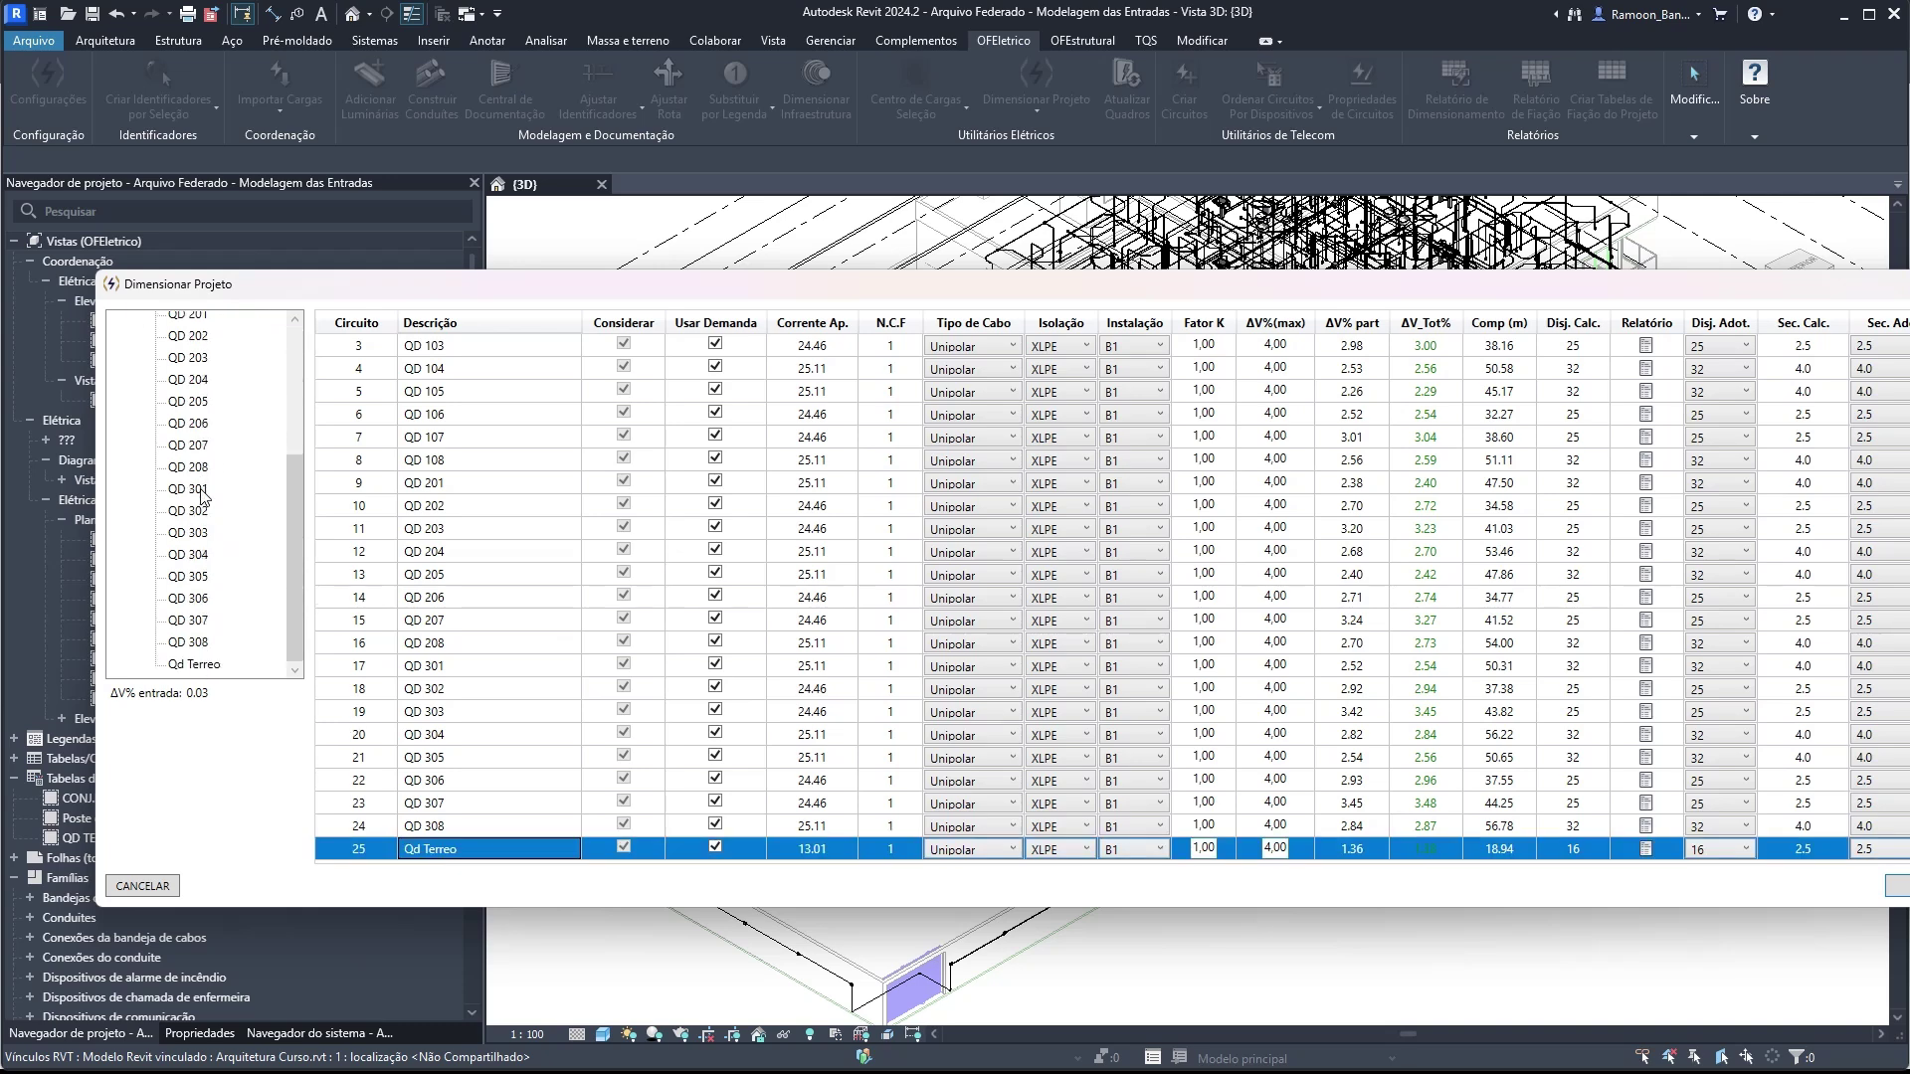
click(184, 666)
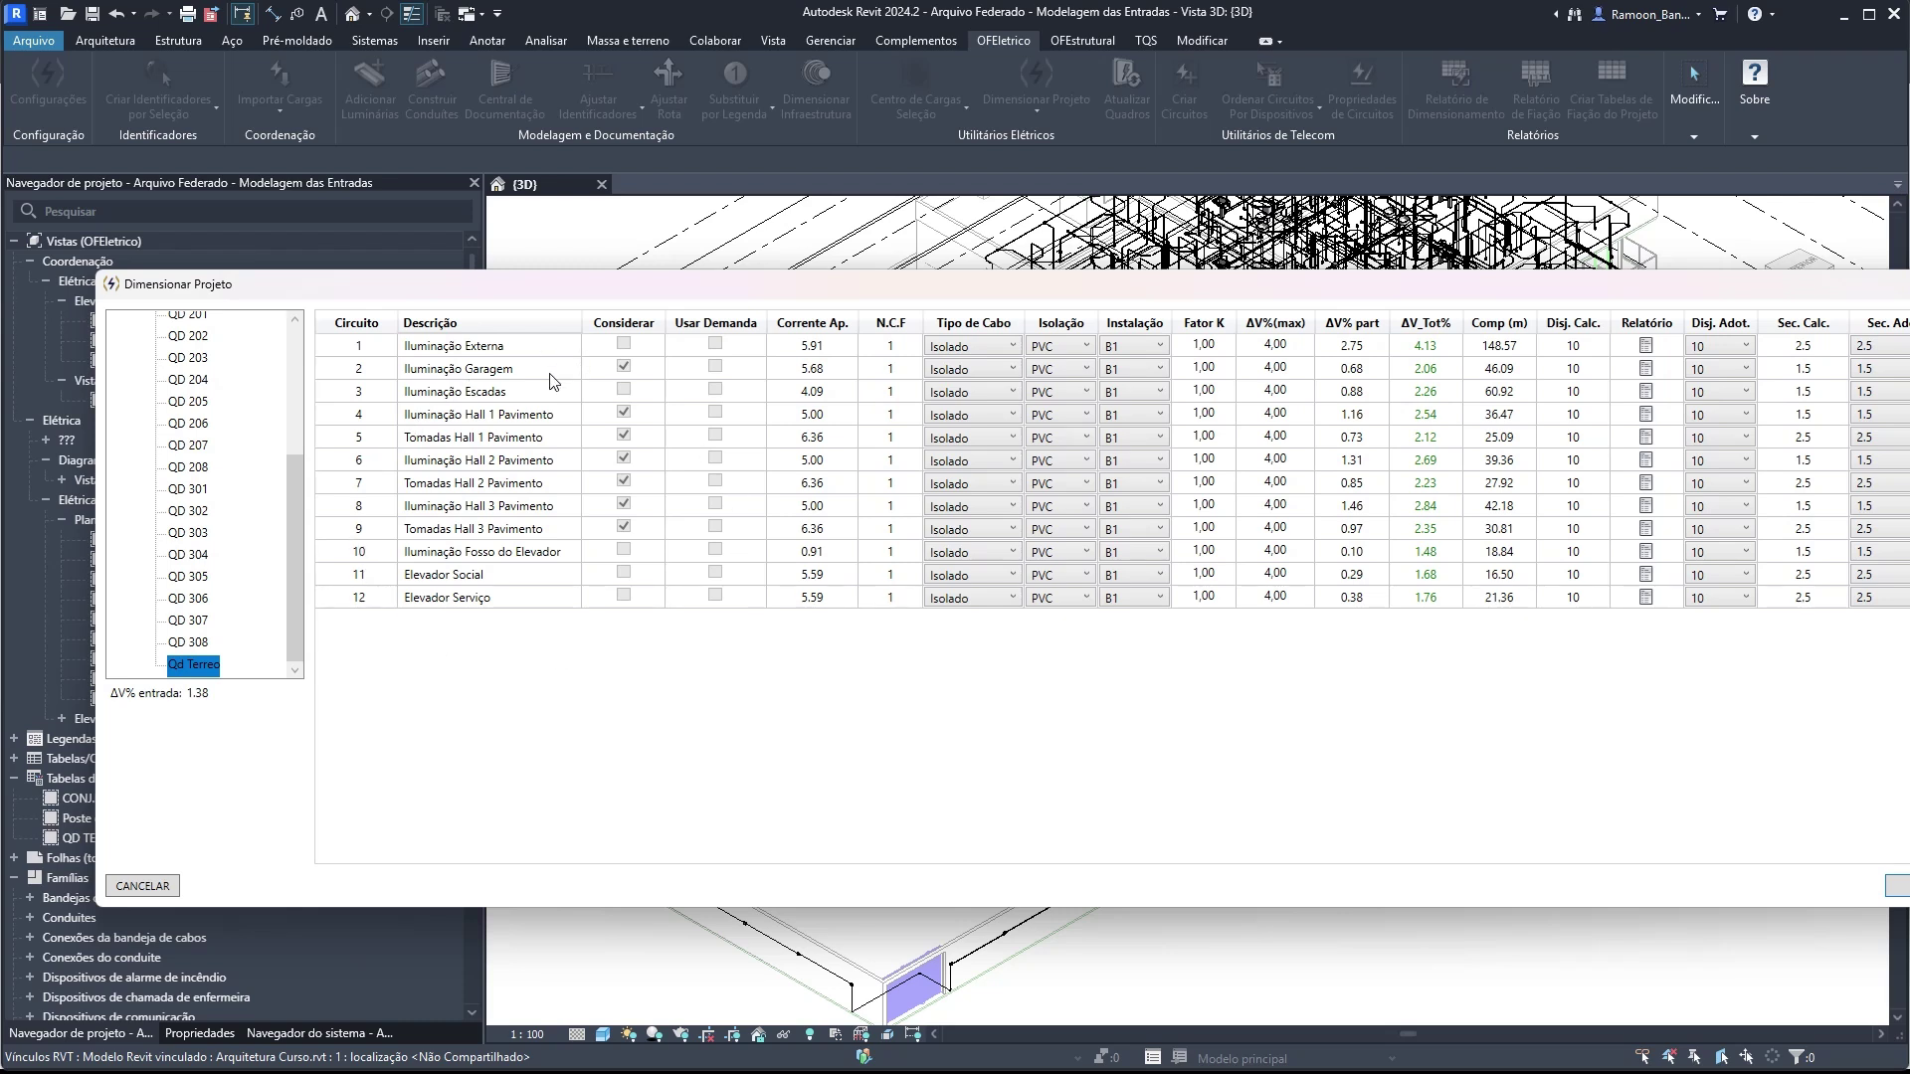
drag(801, 295, 680, 319)
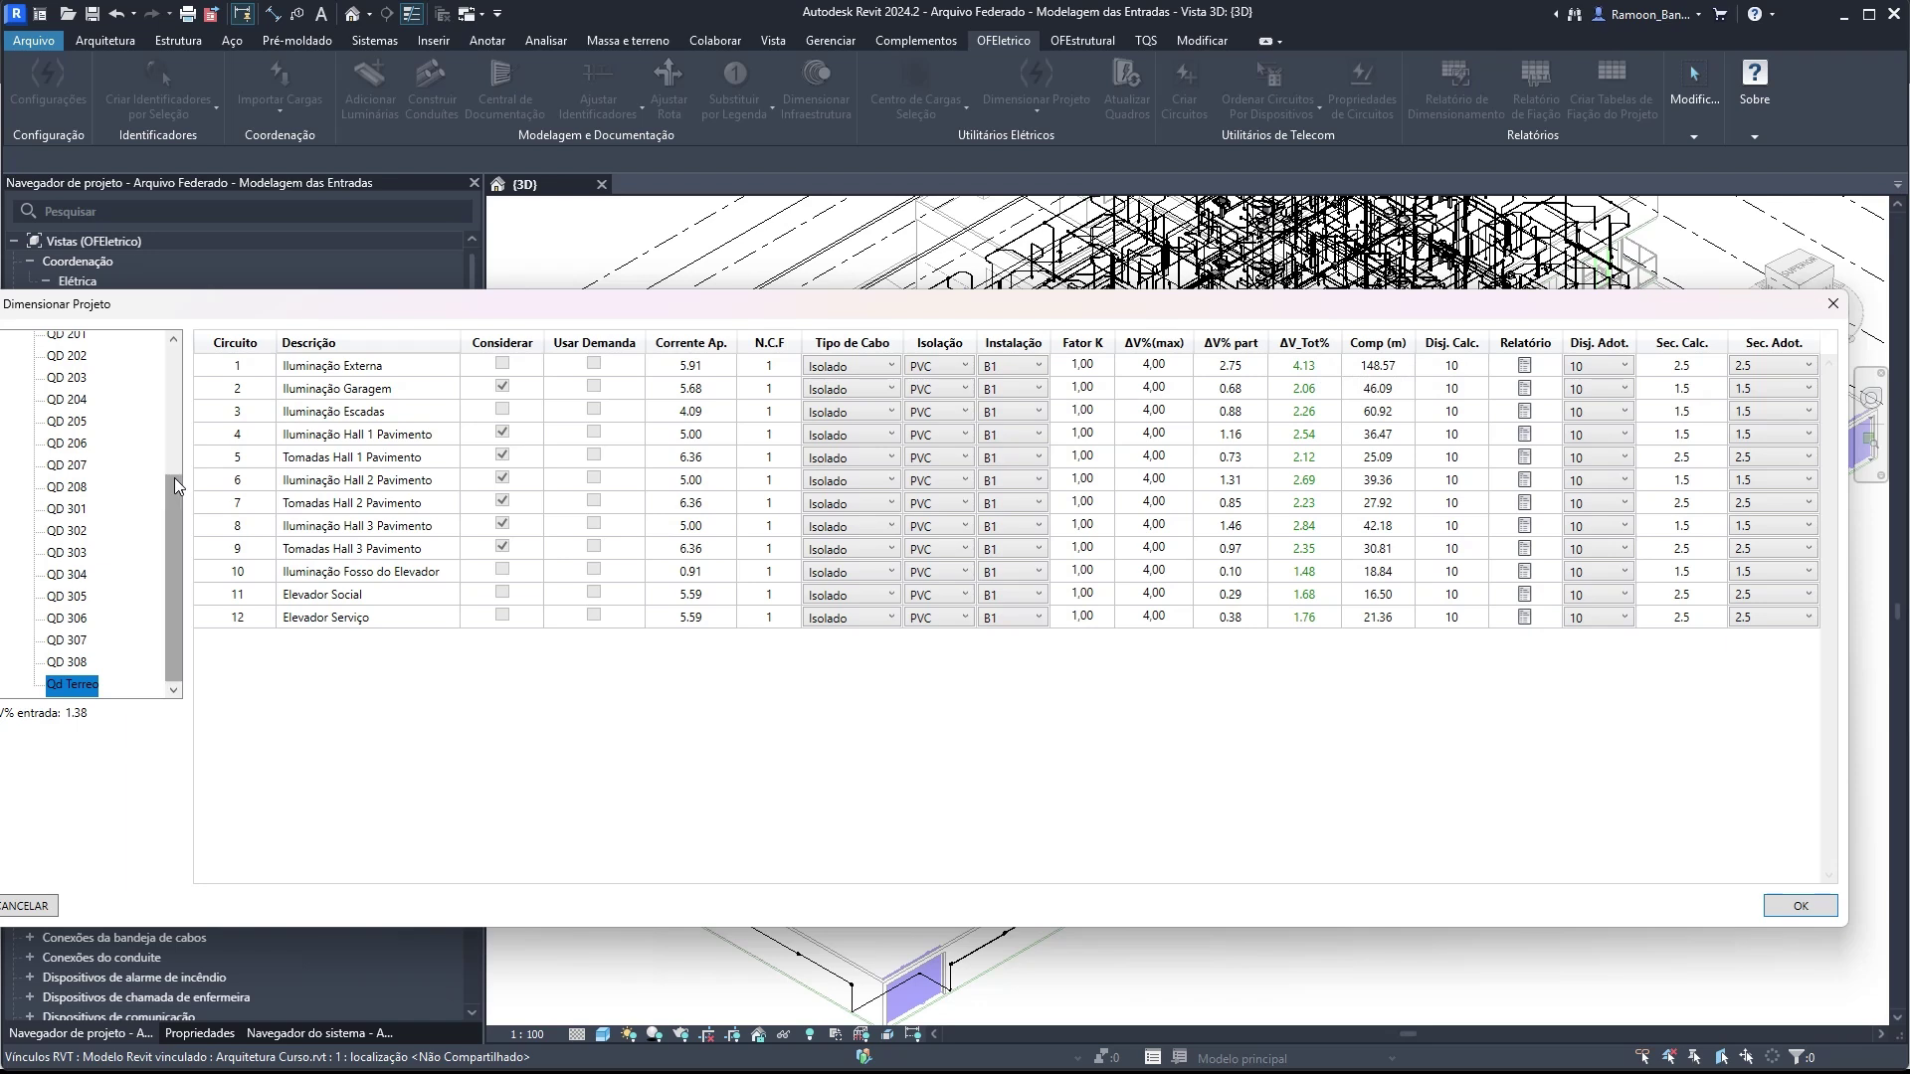
scroll(136, 532, up, 1)
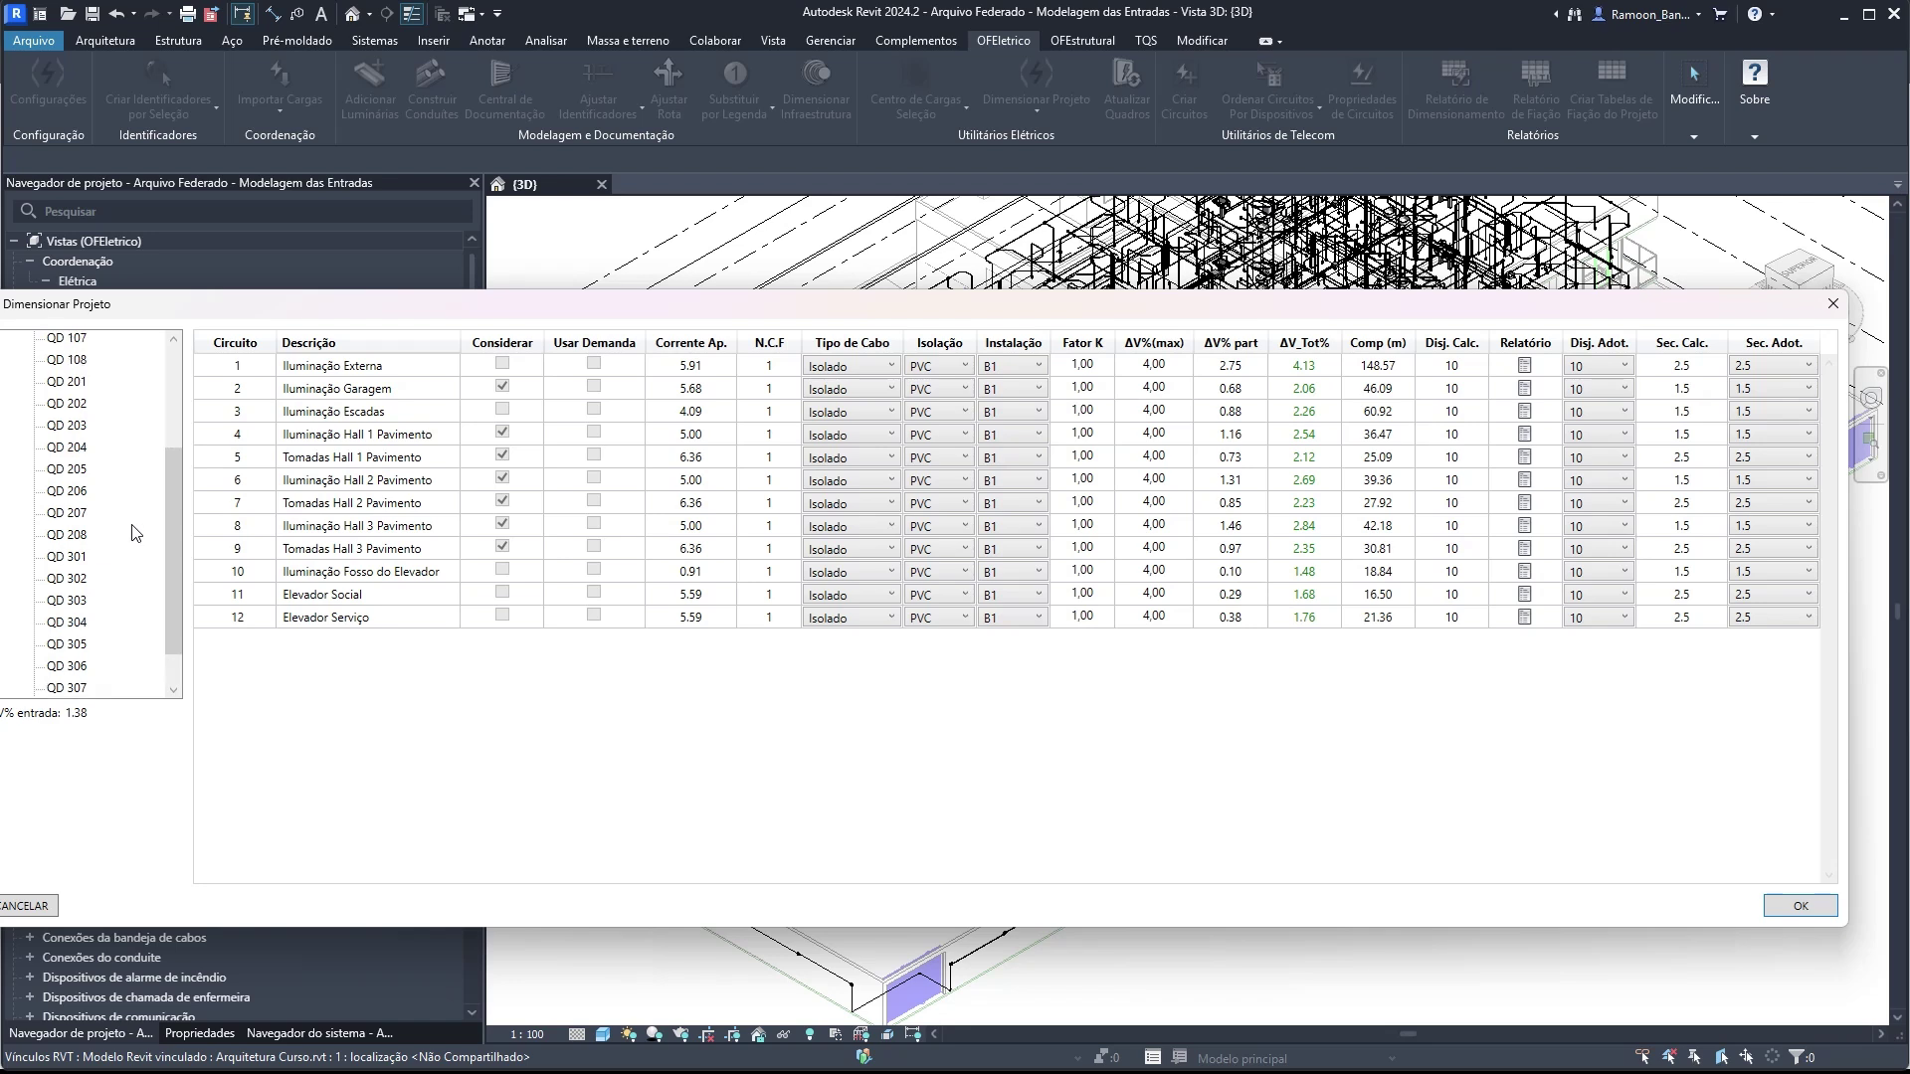
scroll(137, 532, up, 3)
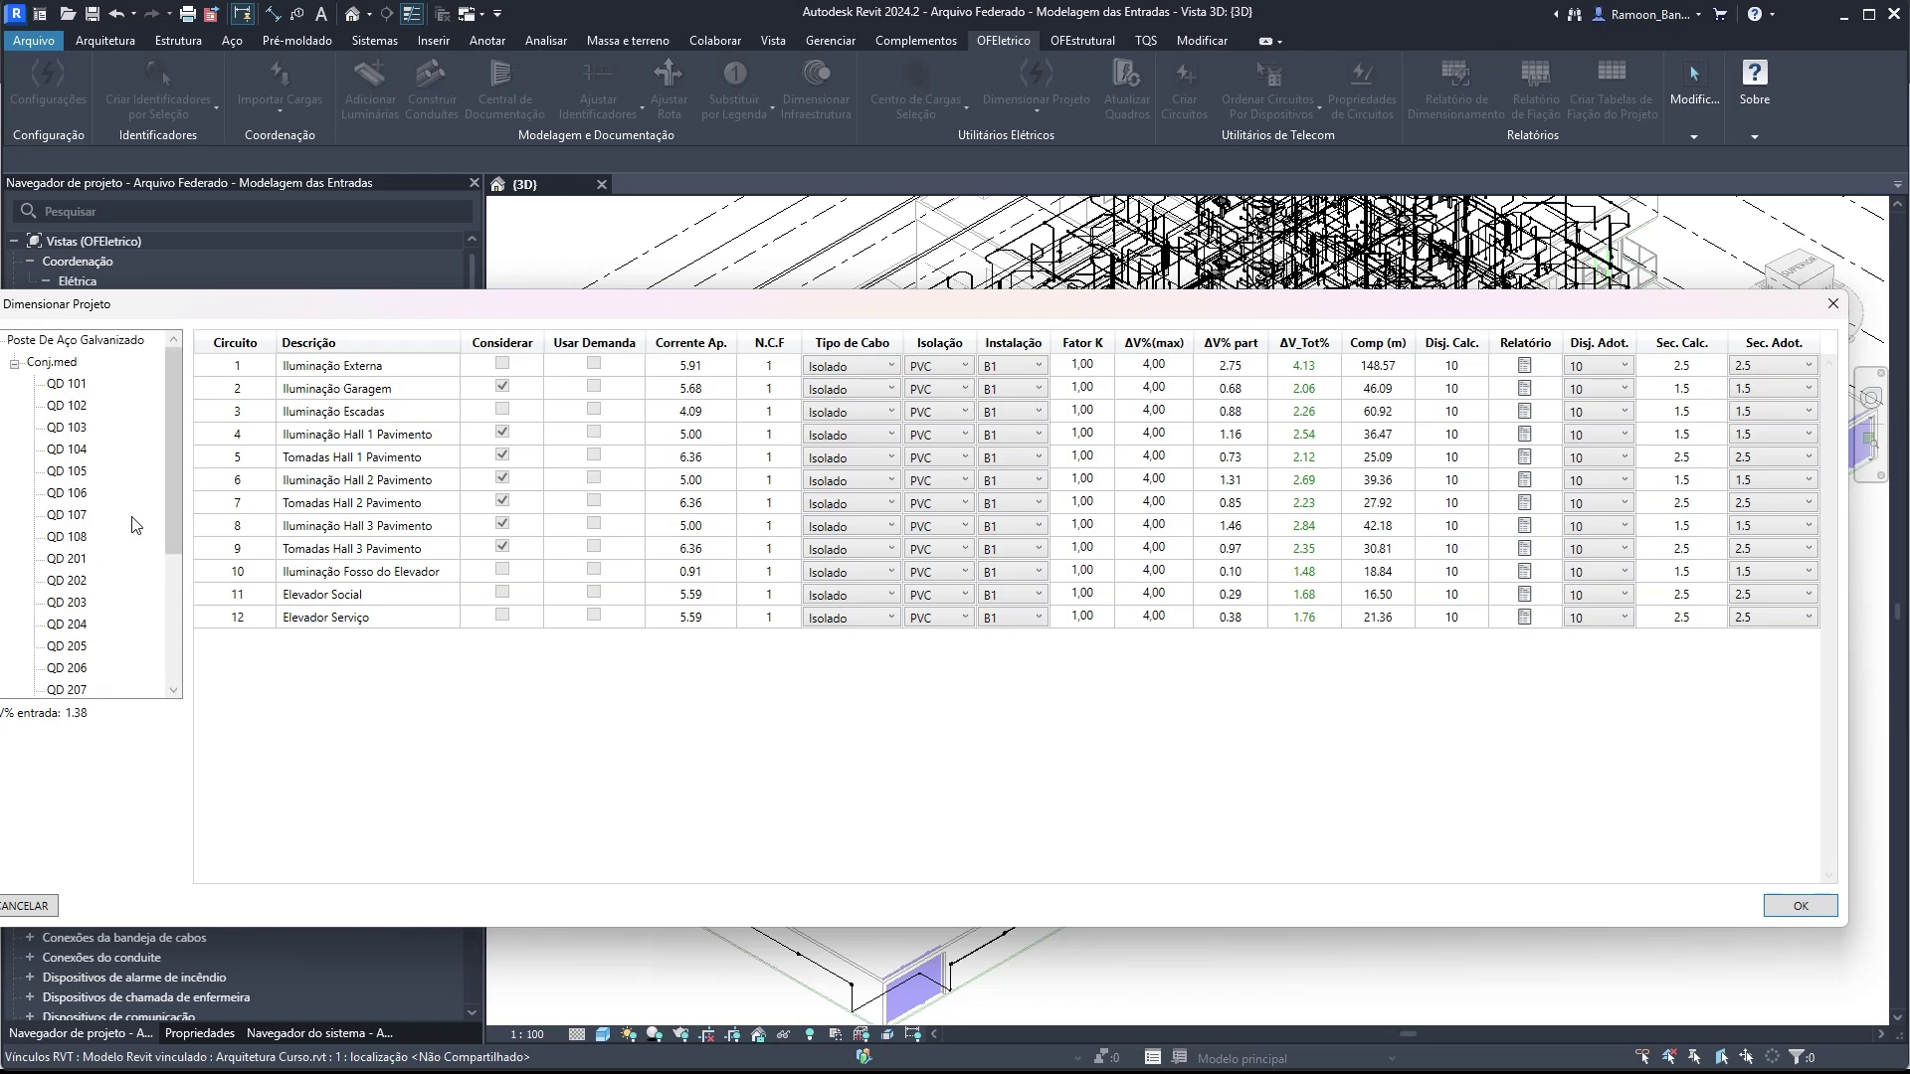
scroll(136, 525, down, 5)
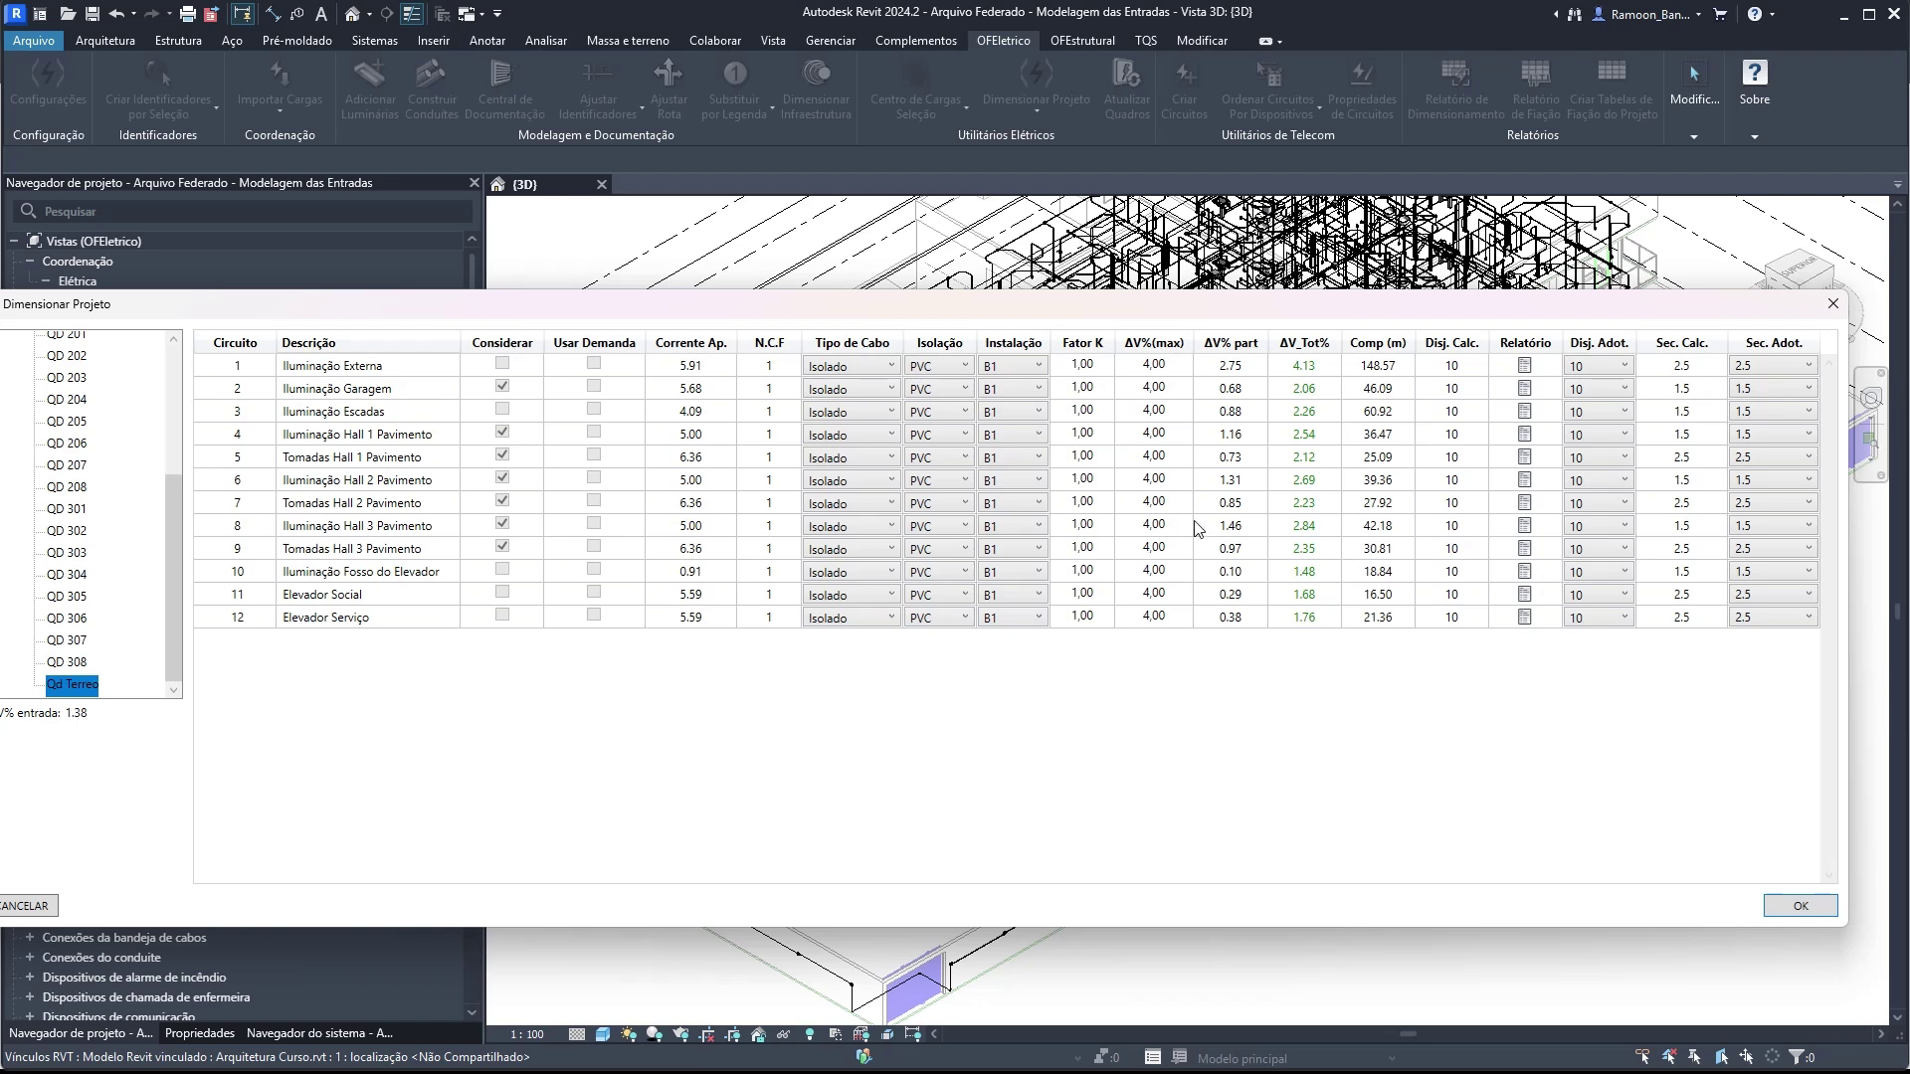
- Show the critical path for voltage drop of the Iluminação Externa circuit in the model
click(1270, 372)
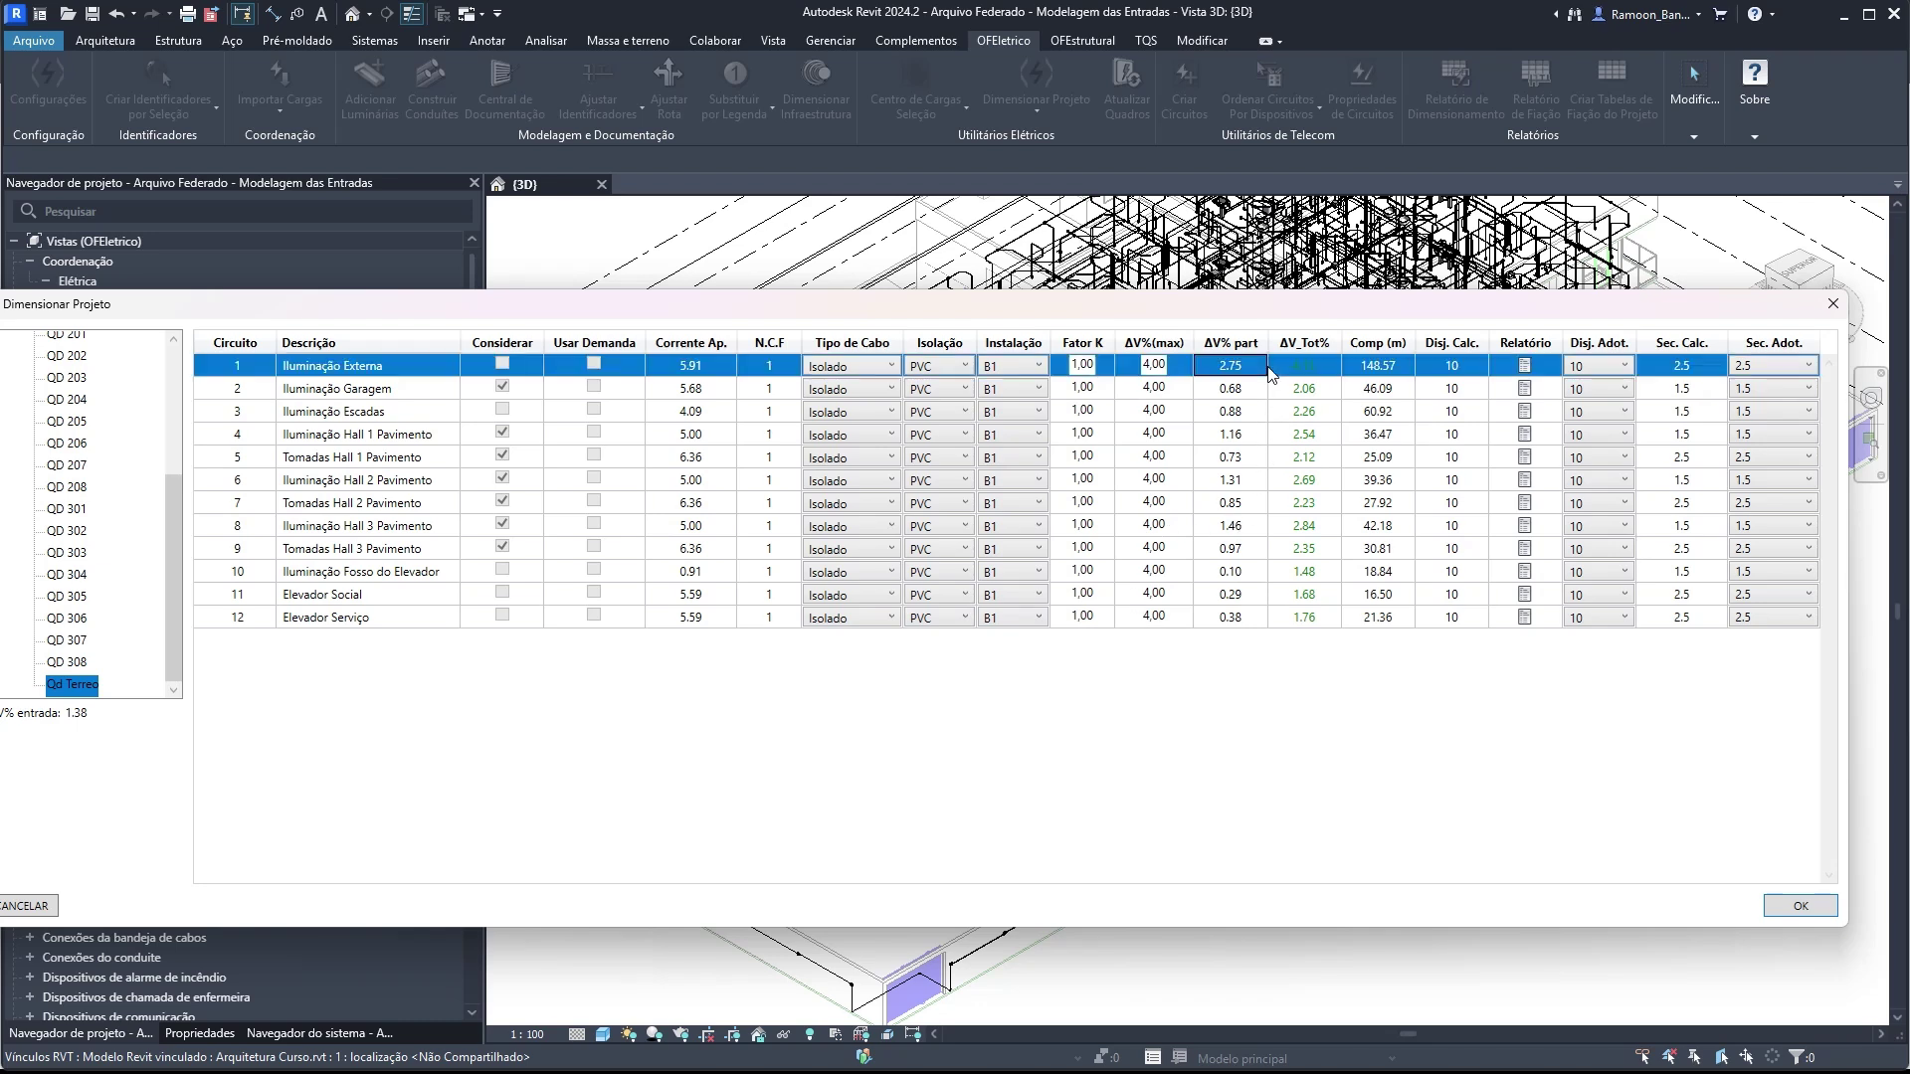
click(1285, 382)
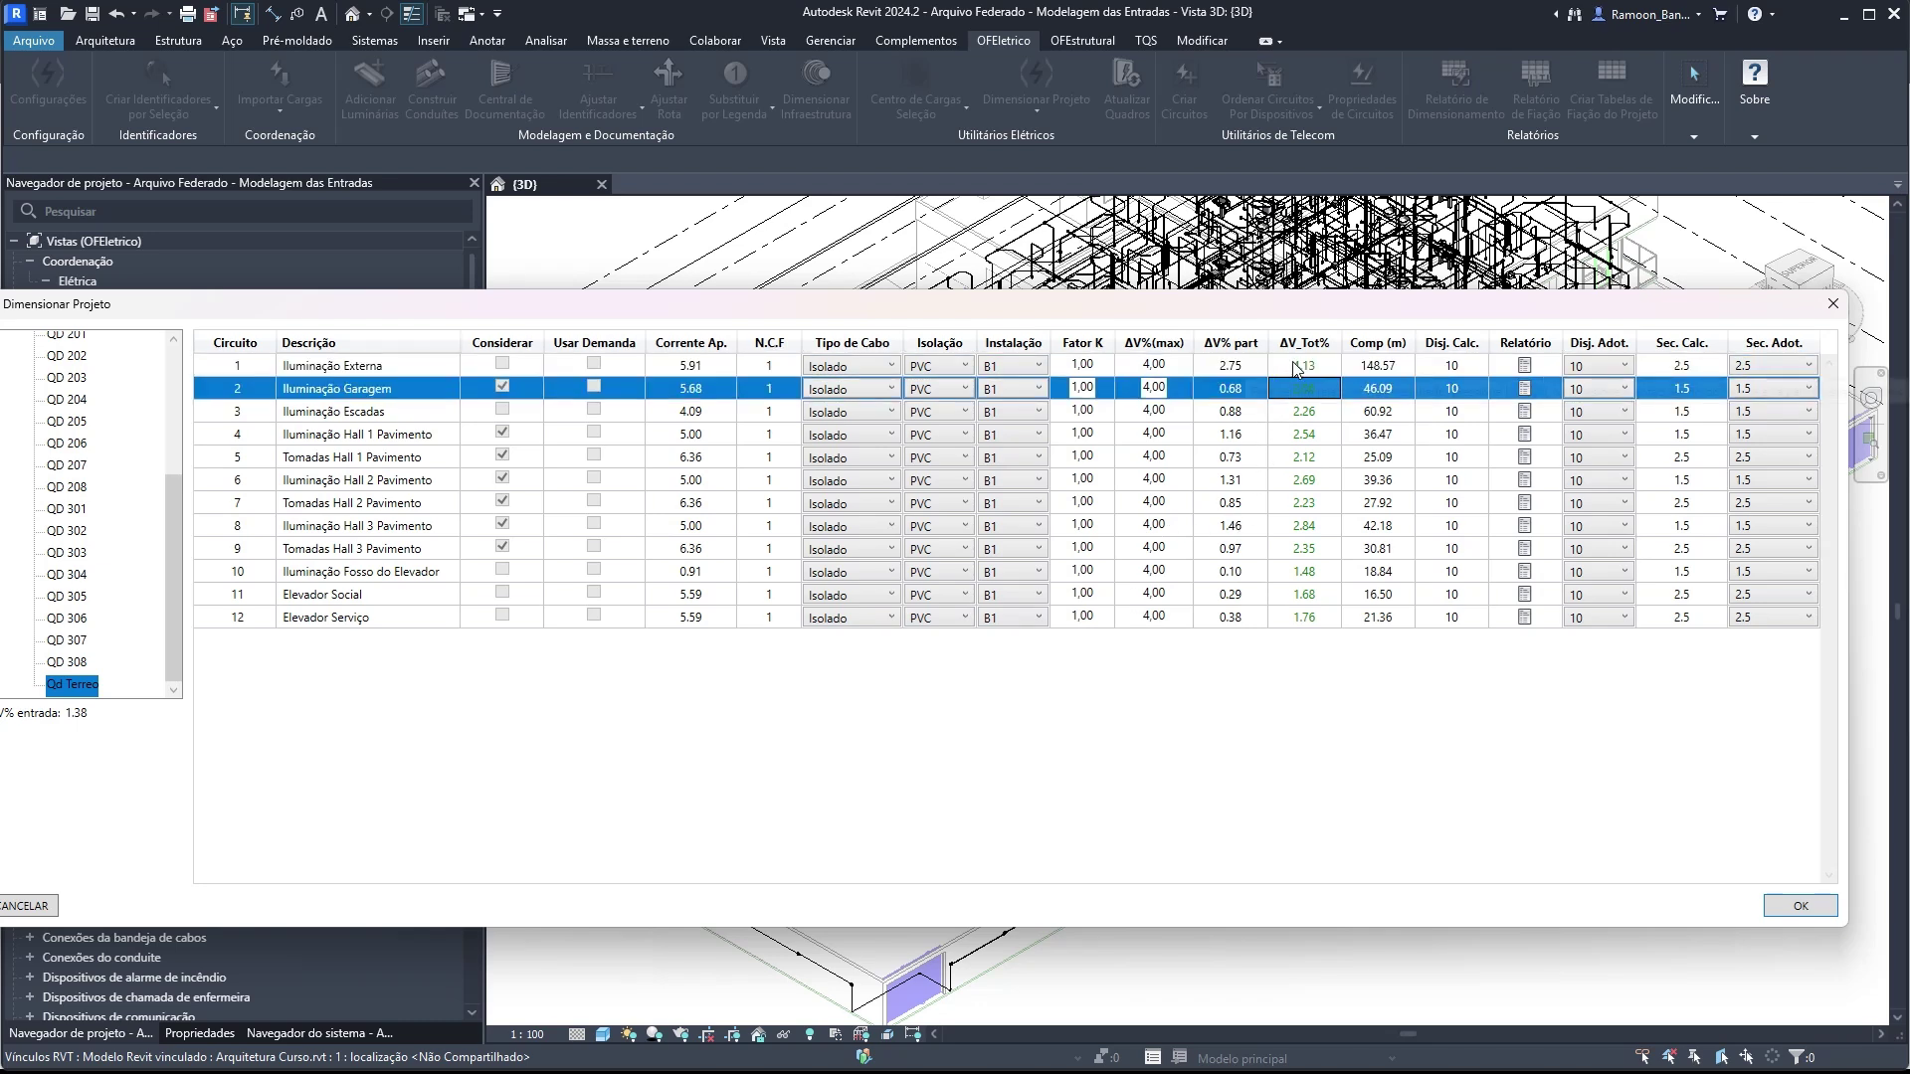
click(1194, 372)
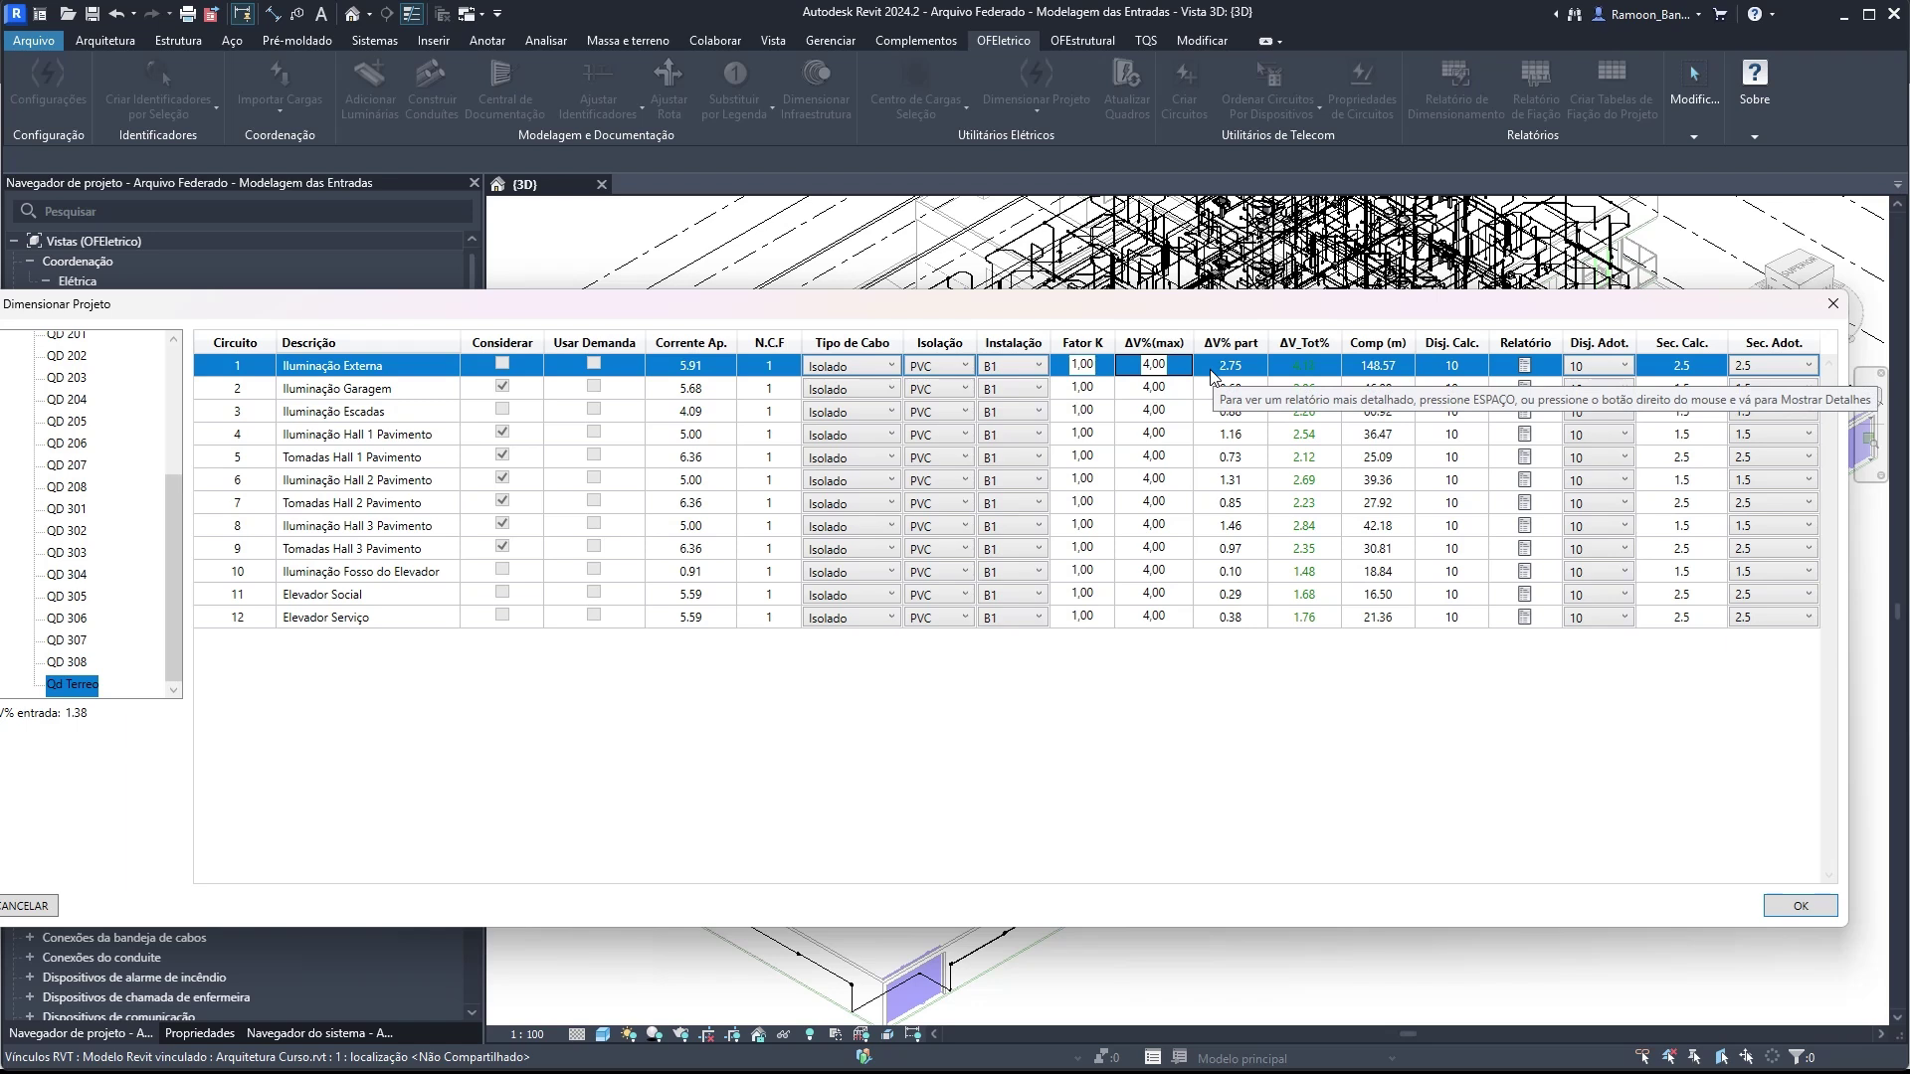
right_click(1213, 376)
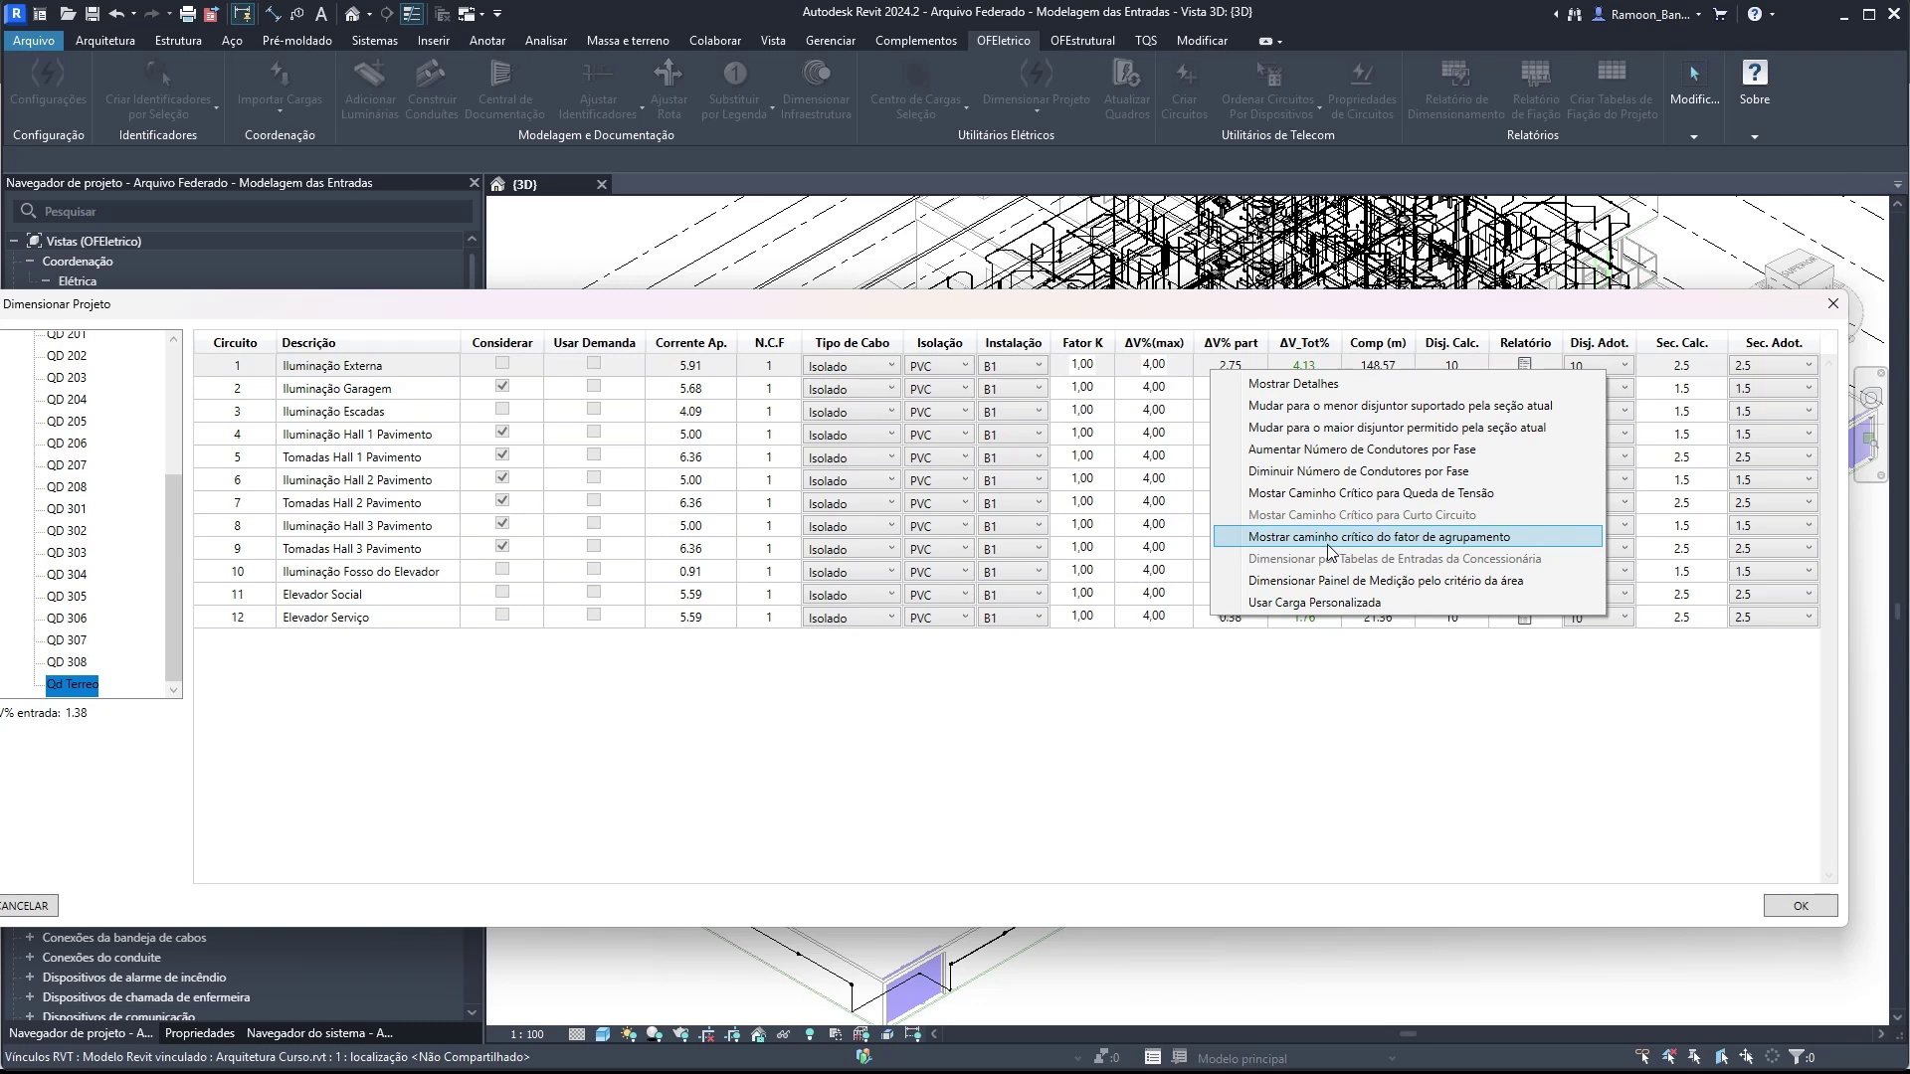
click(1338, 495)
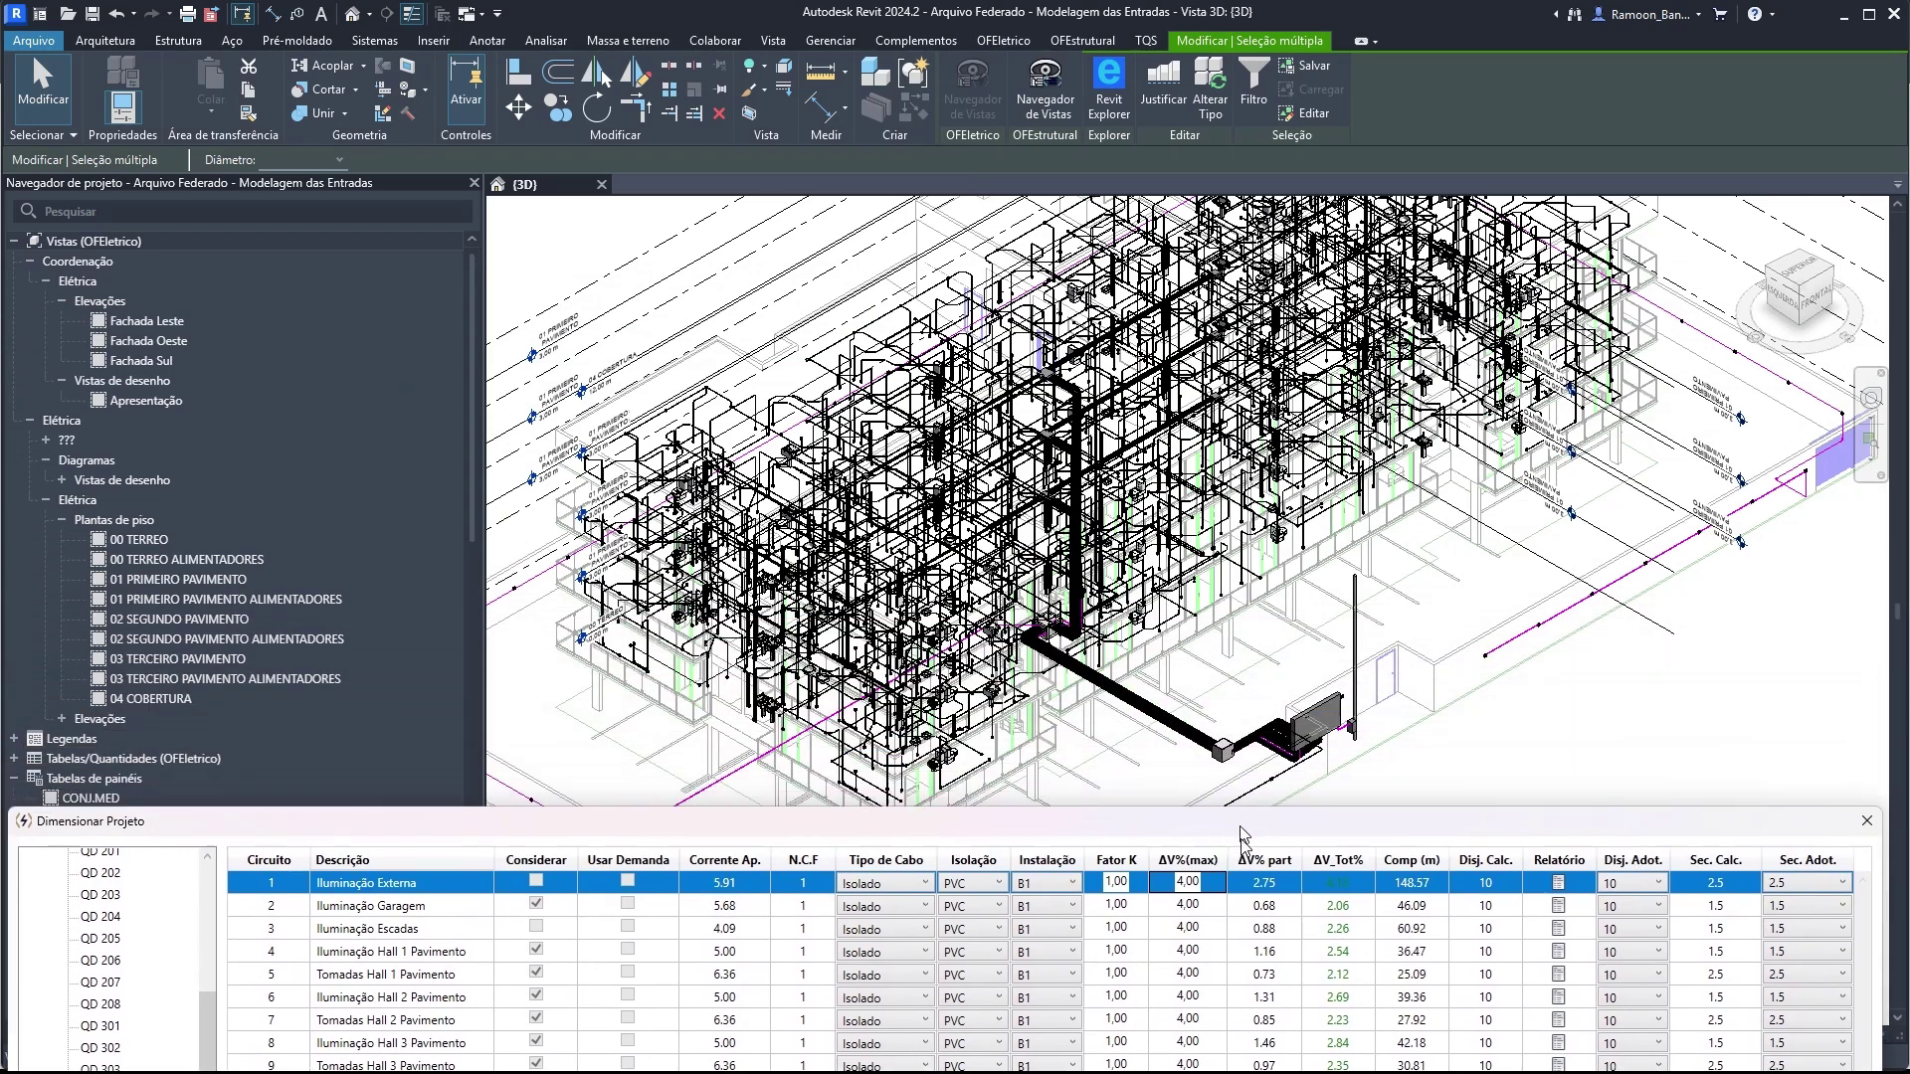
- Trace the highlighted voltage-drop path in the 3D model from the entrance post and metering panel through the building to the end of the perimeter lighting
drag(1243, 833, 1249, 877)
scroll(1349, 744, up, 6)
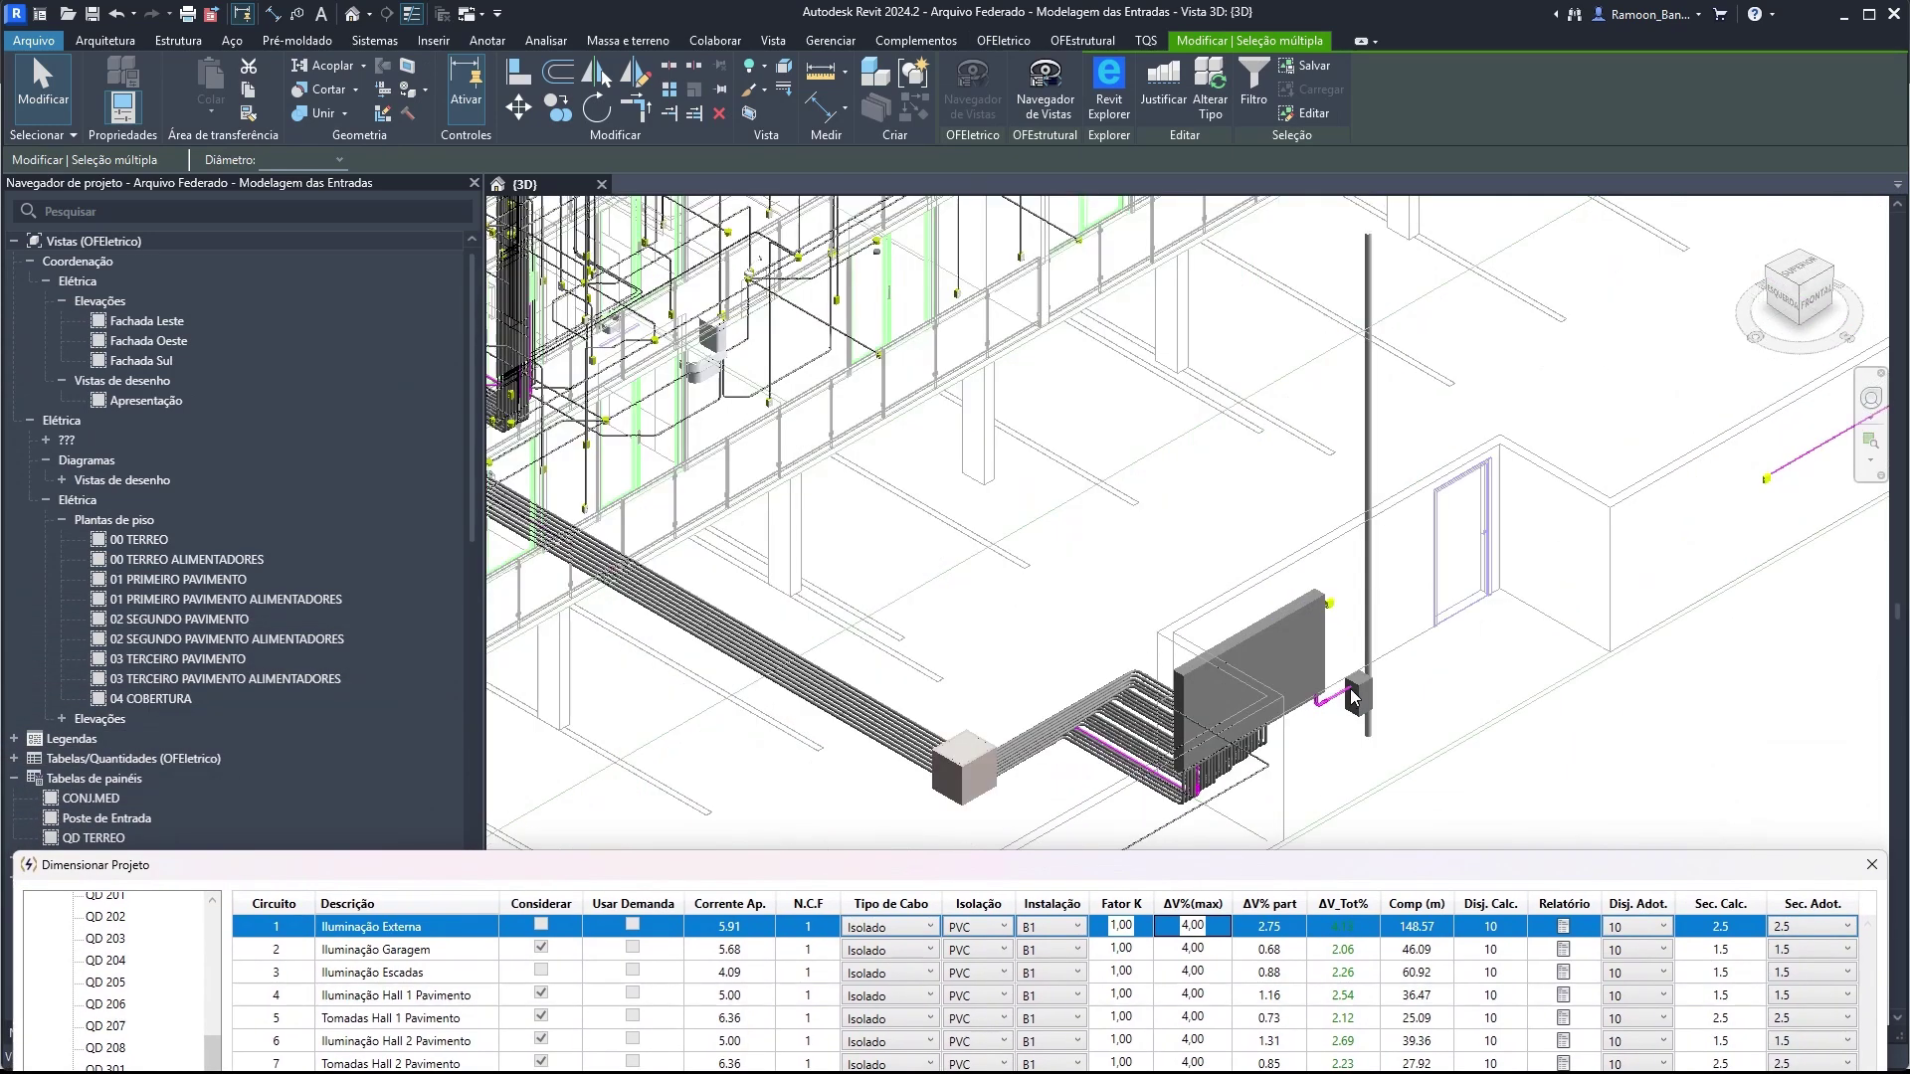
scroll(1351, 688, up, 4)
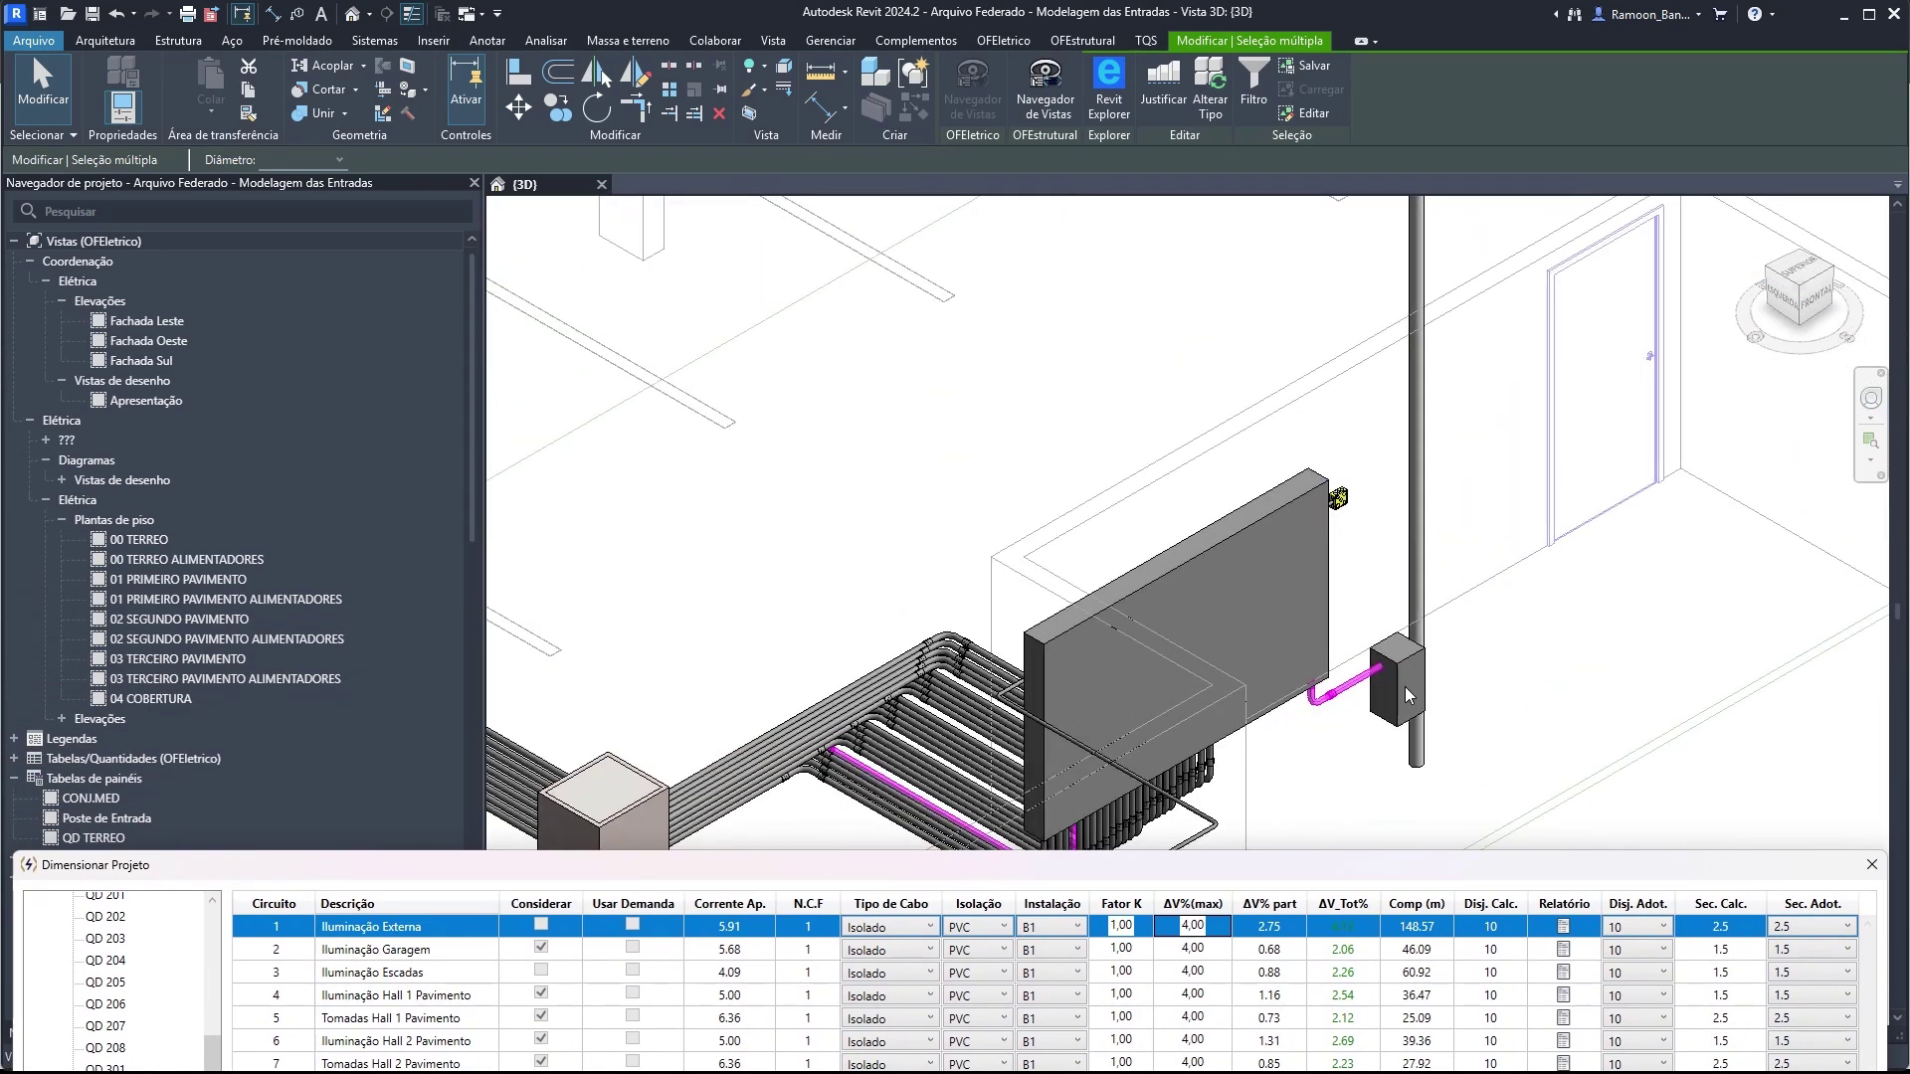
scroll(1393, 696, up, 3)
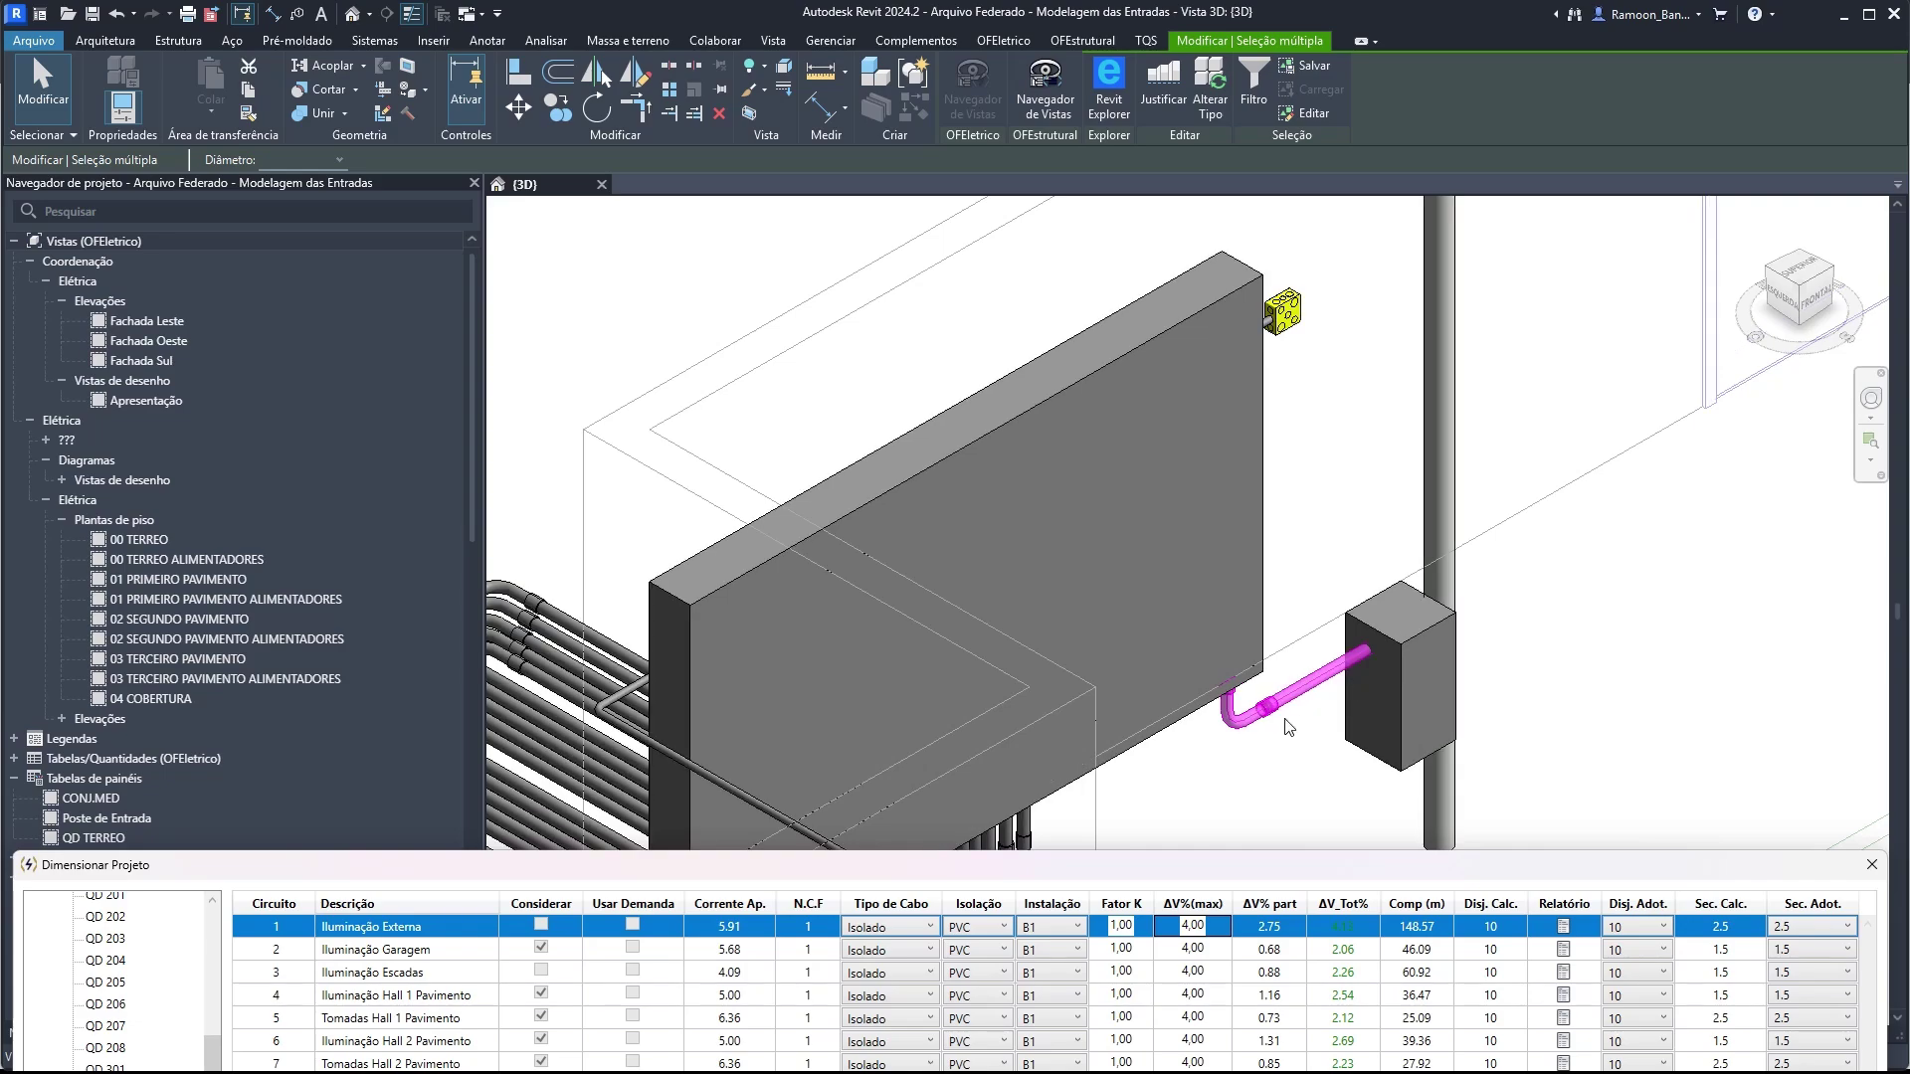
scroll(1456, 389, down, 3)
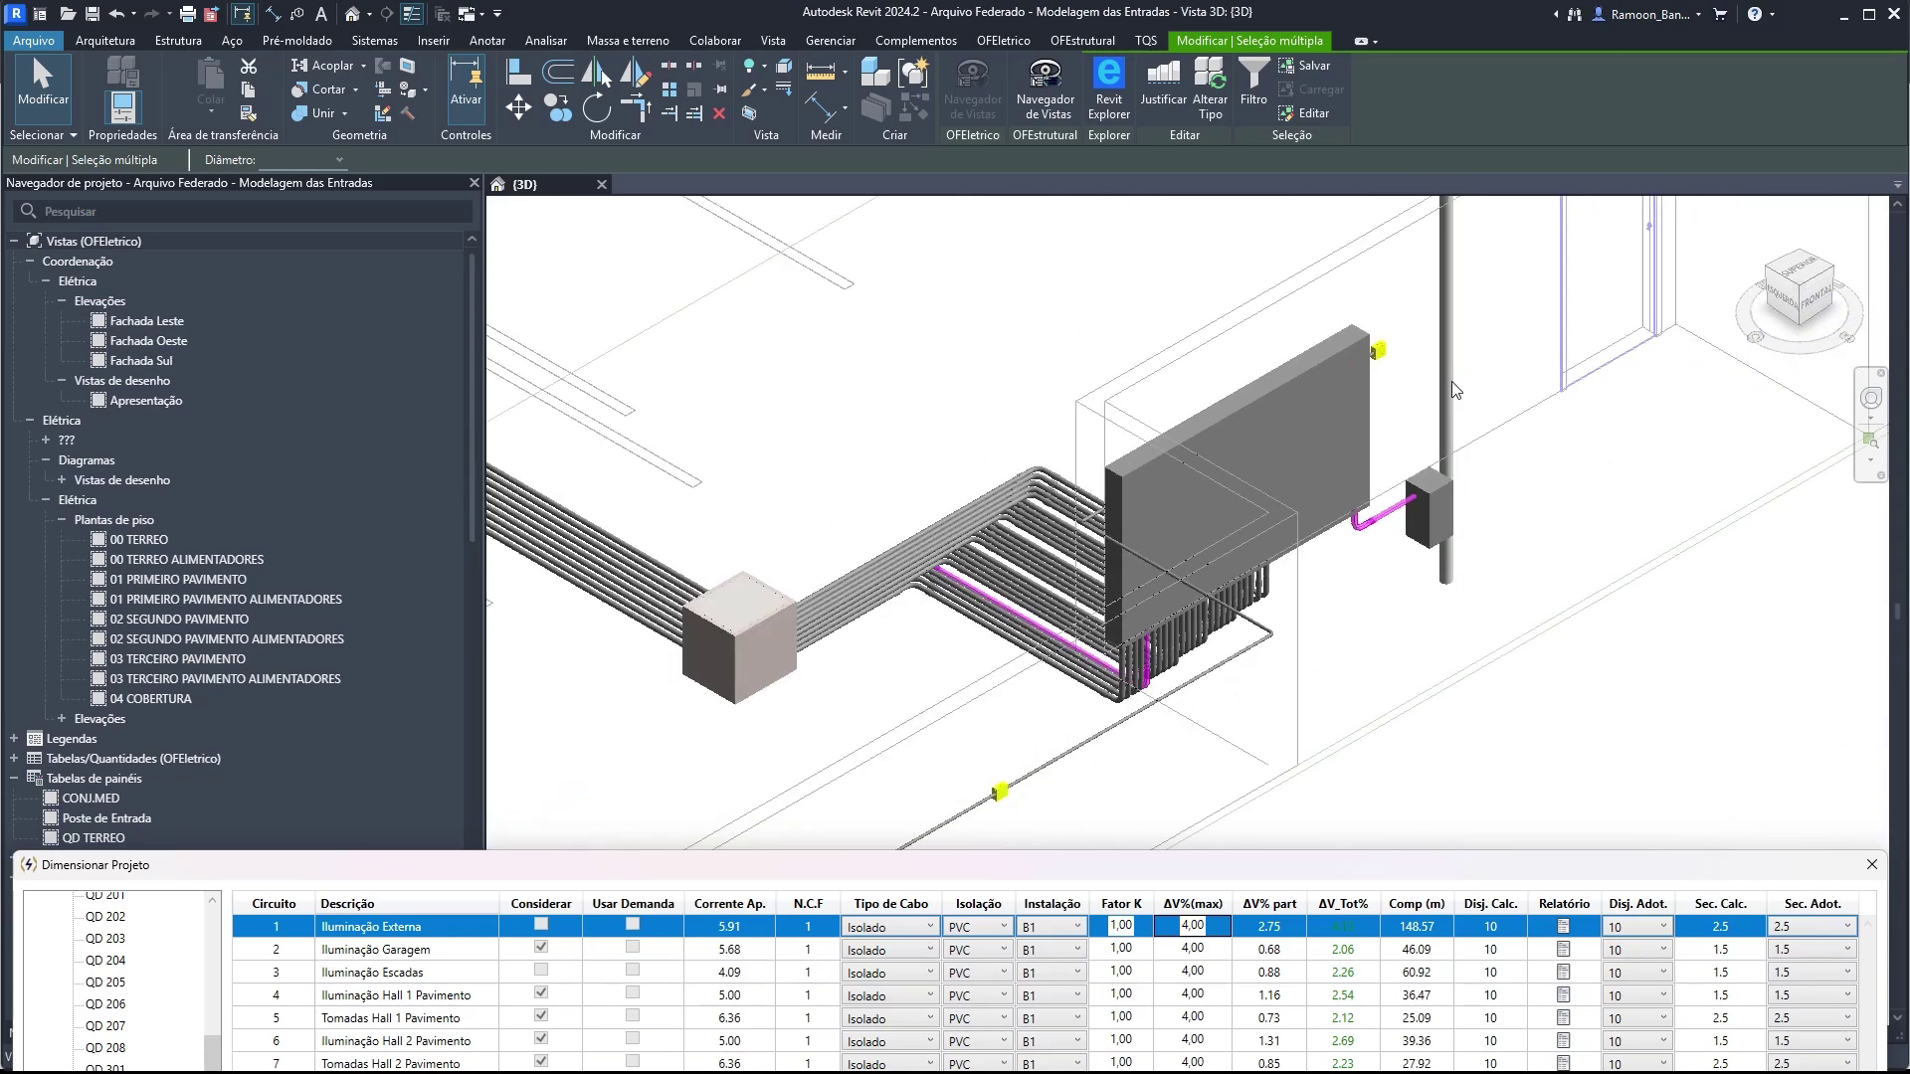
scroll(1455, 389, down, 2)
scroll(895, 554, down, 5)
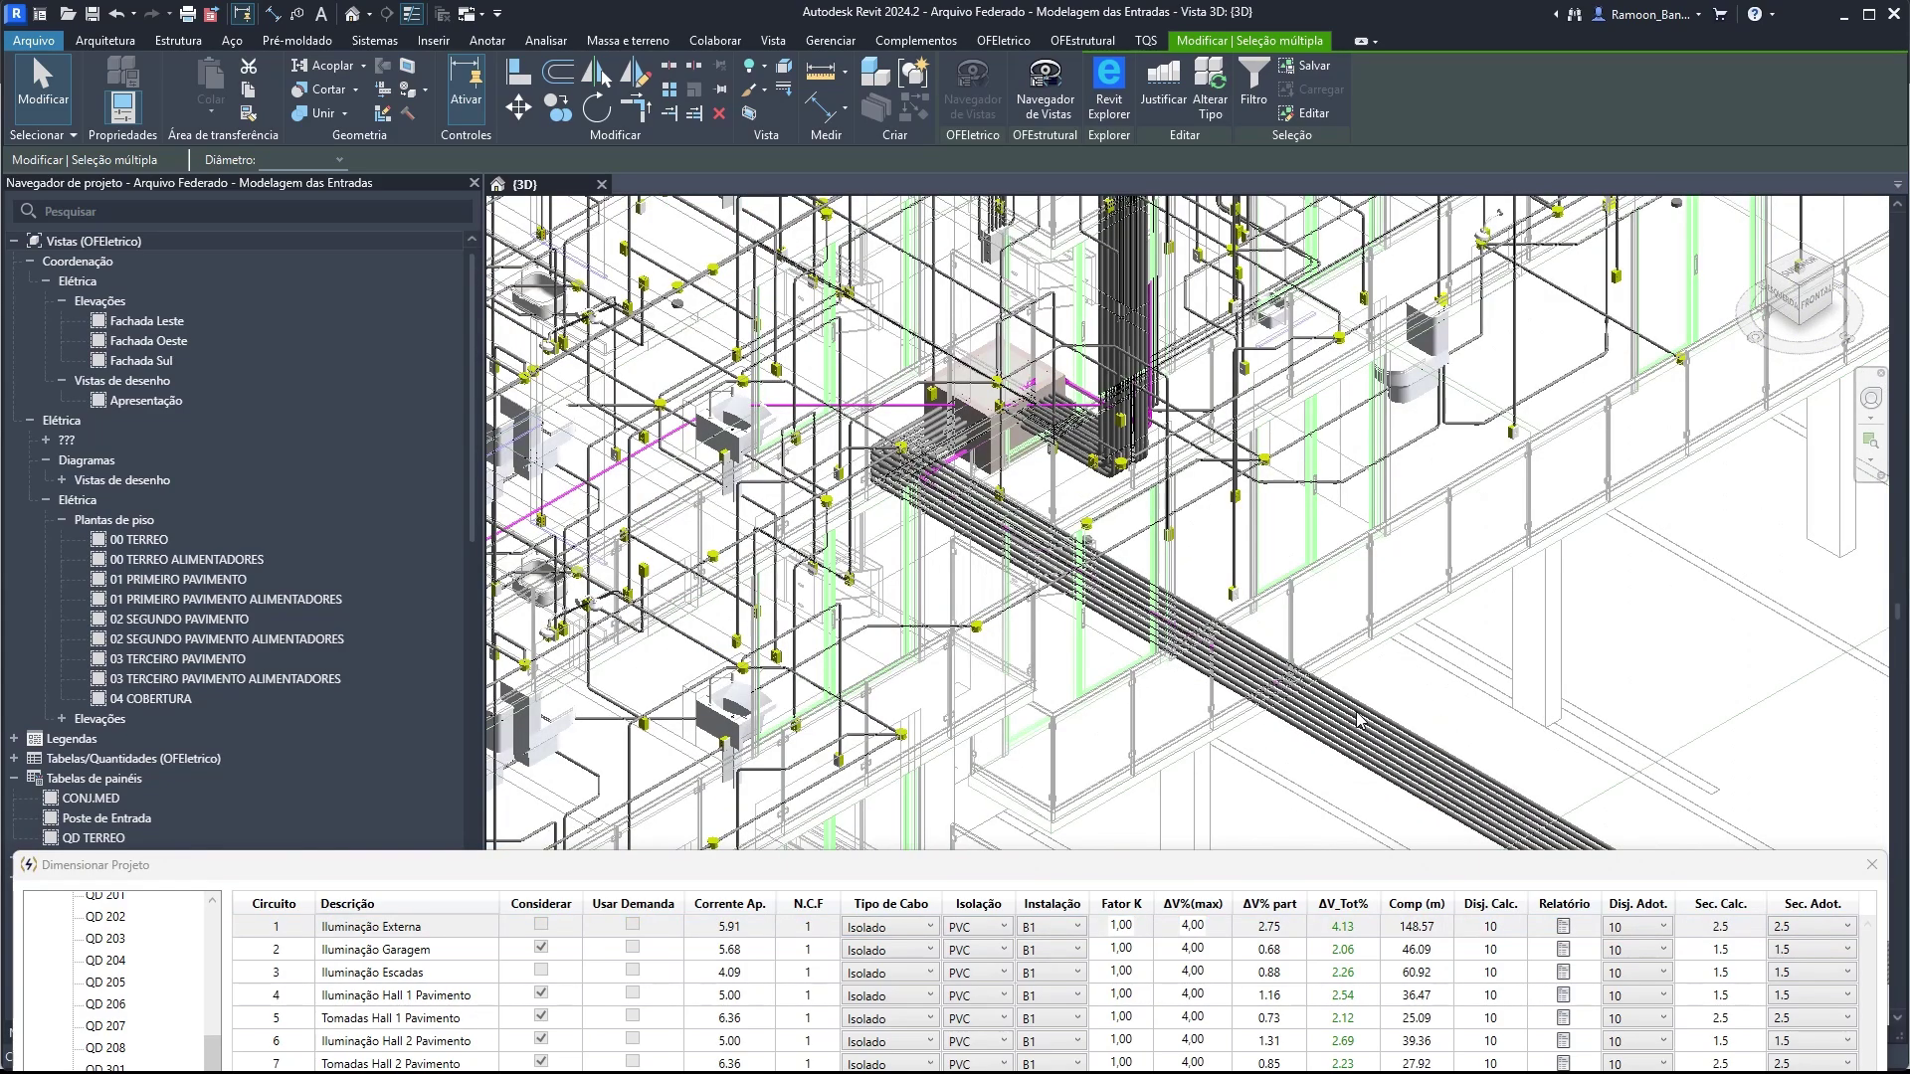
scroll(1021, 464, up, 5)
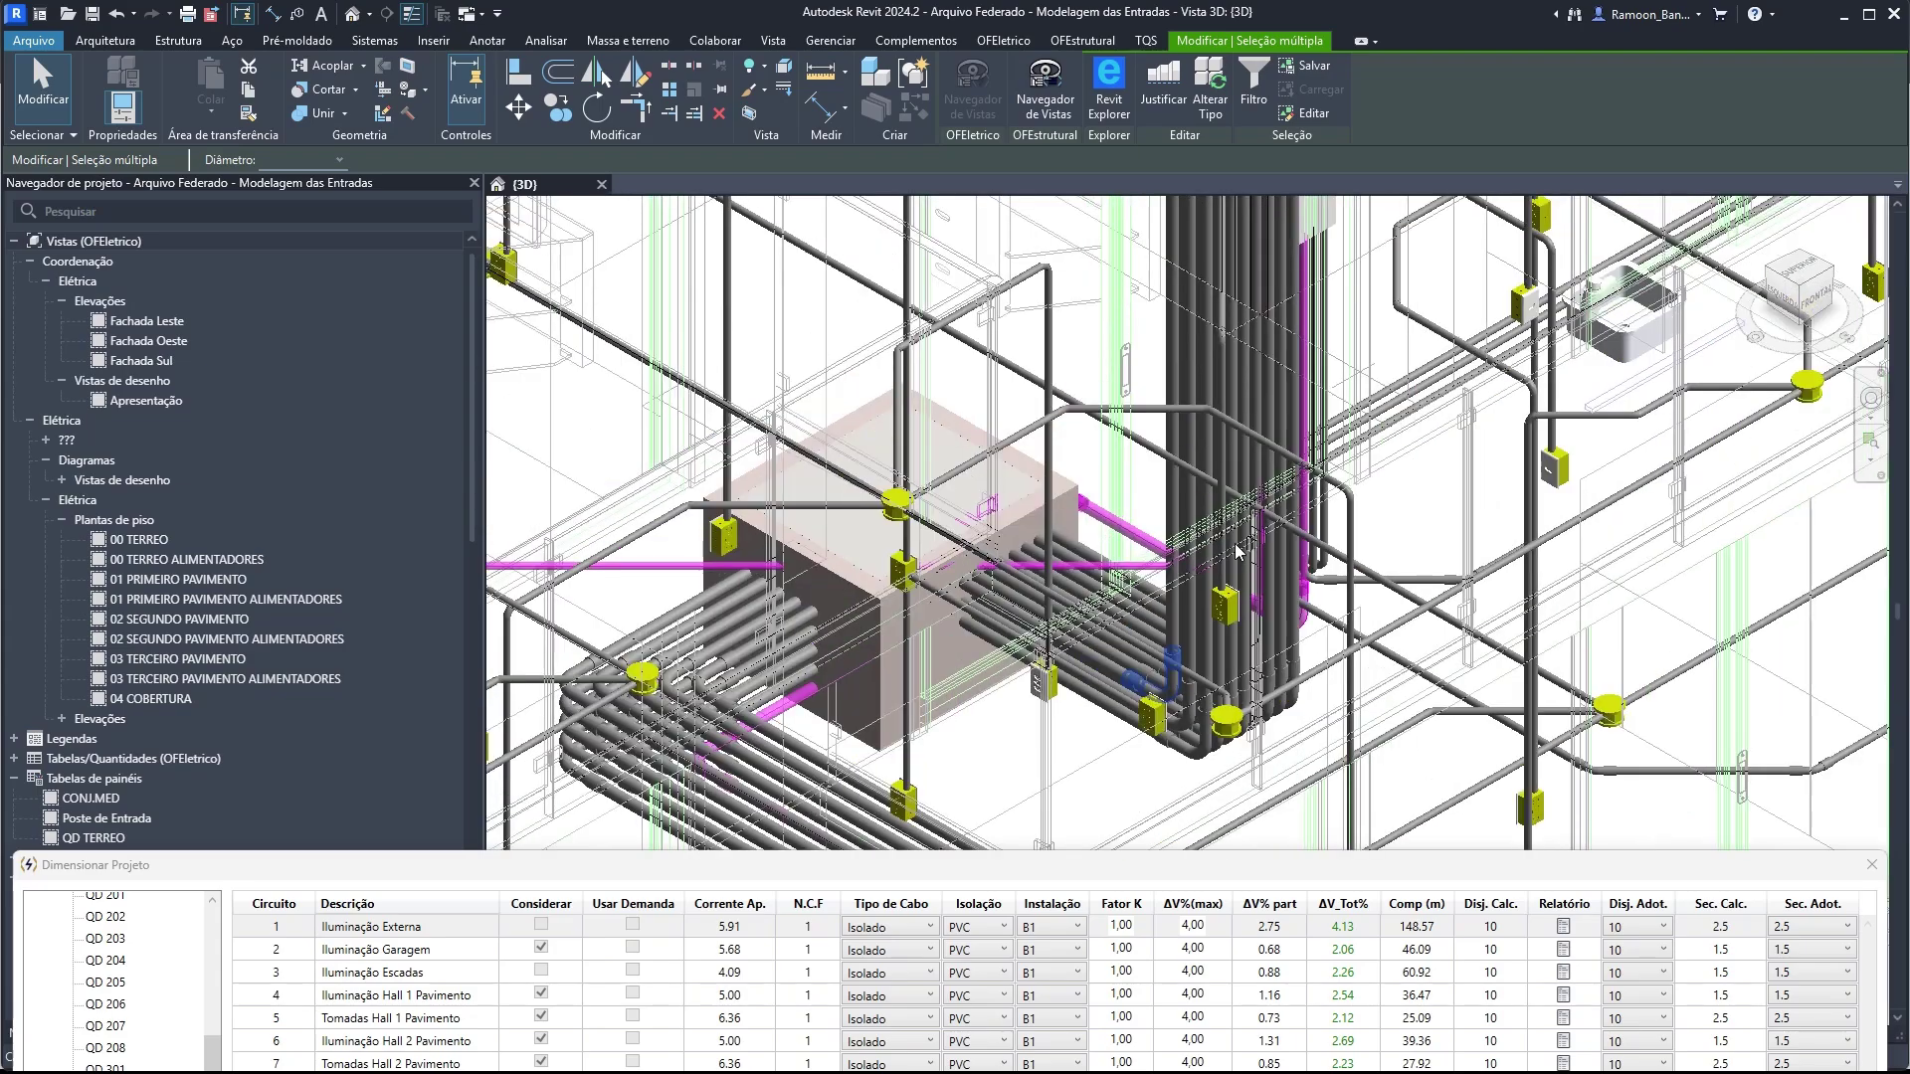
scroll(1236, 550, down, 5)
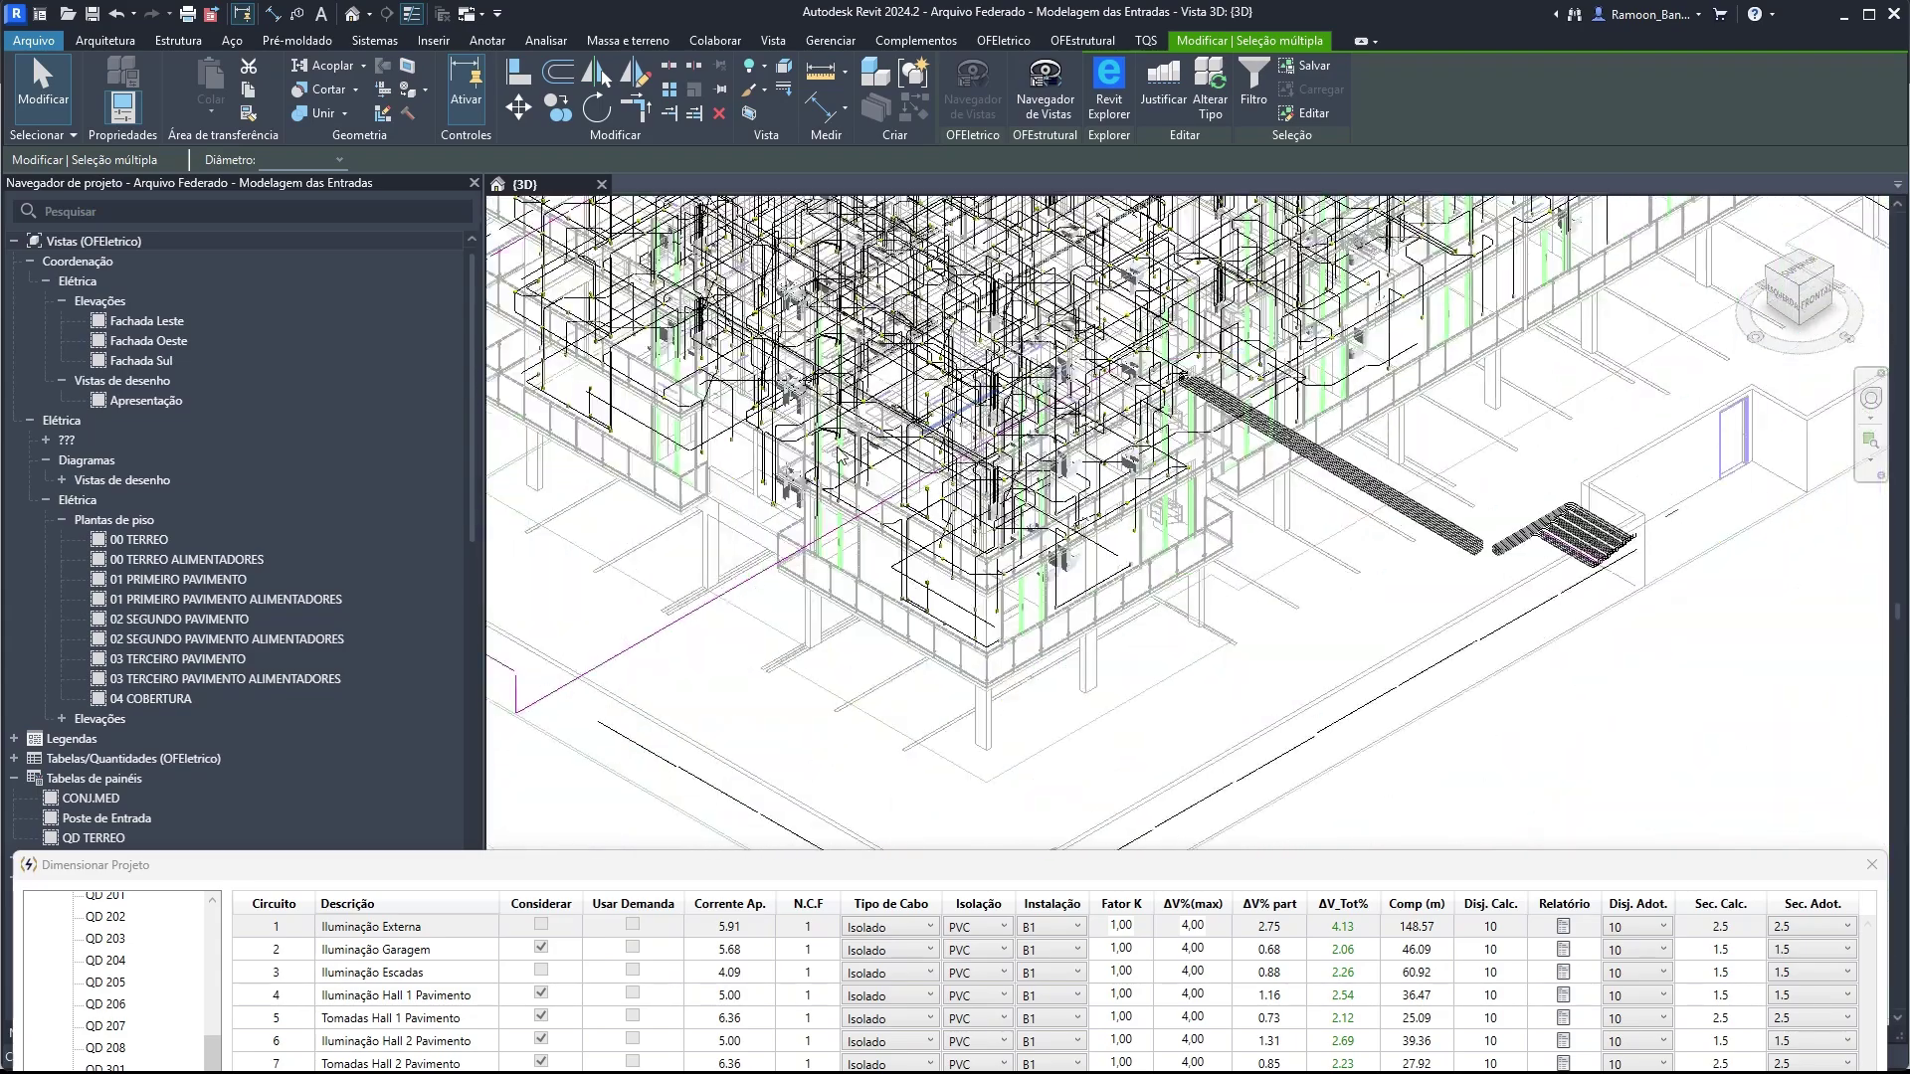
middle_drag(587, 647, 1236, 722)
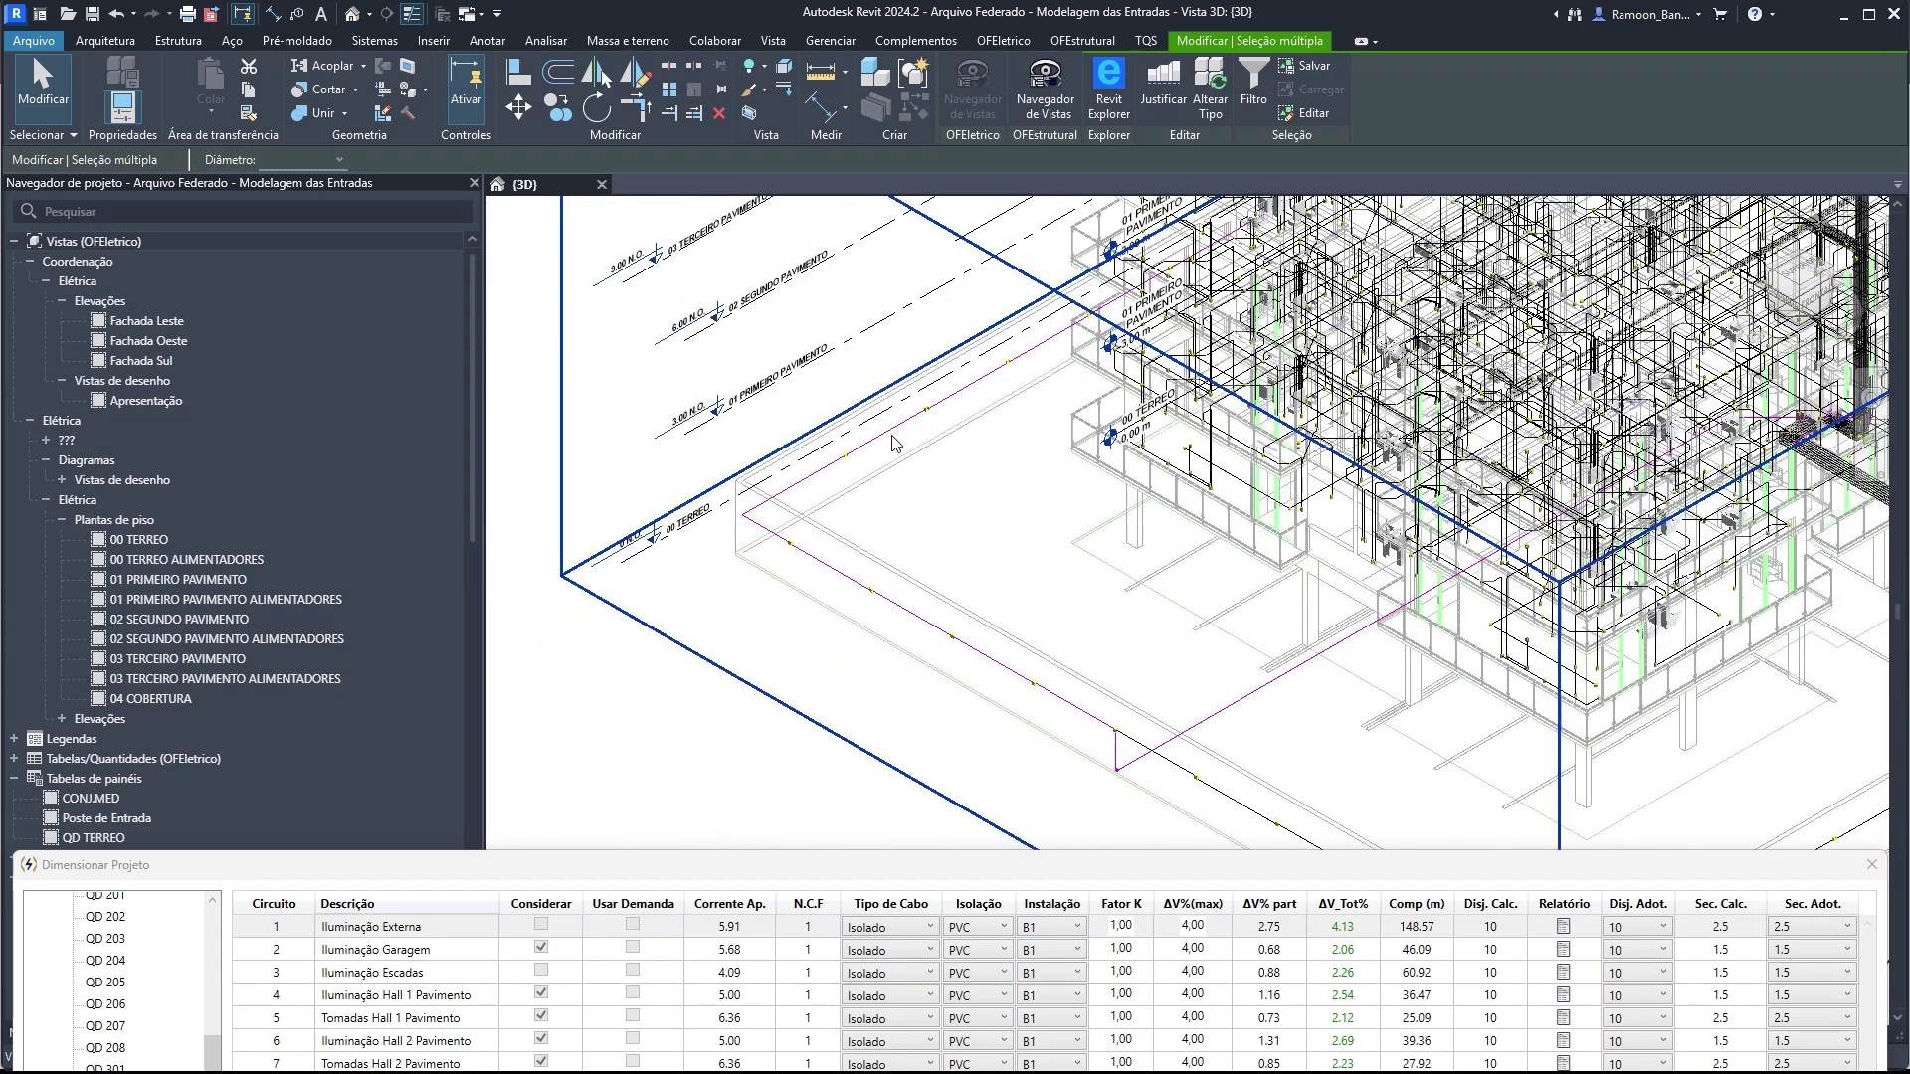
scroll(955, 413, up, 4)
scroll(759, 498, down, 6)
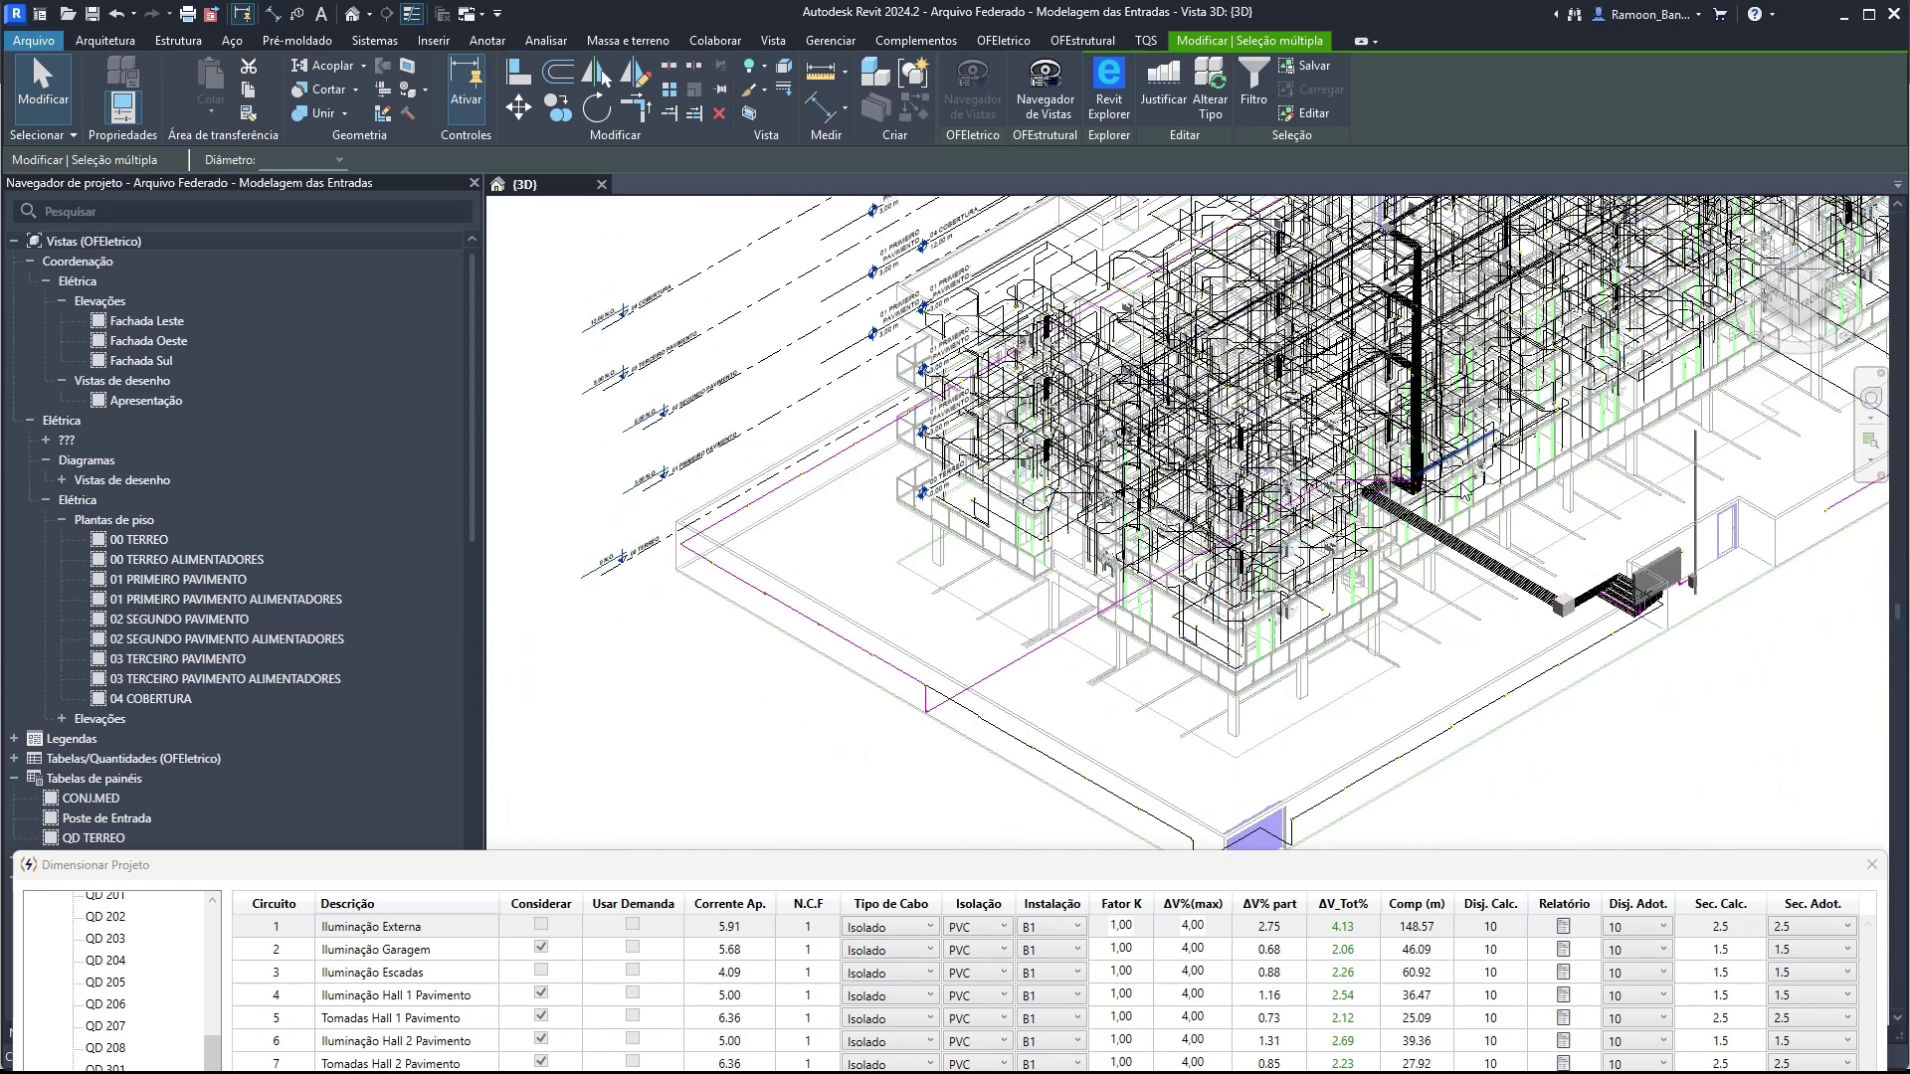
middle_drag(1637, 548, 1074, 616)
middle_drag(1207, 629, 1186, 632)
scroll(1210, 582, up, 5)
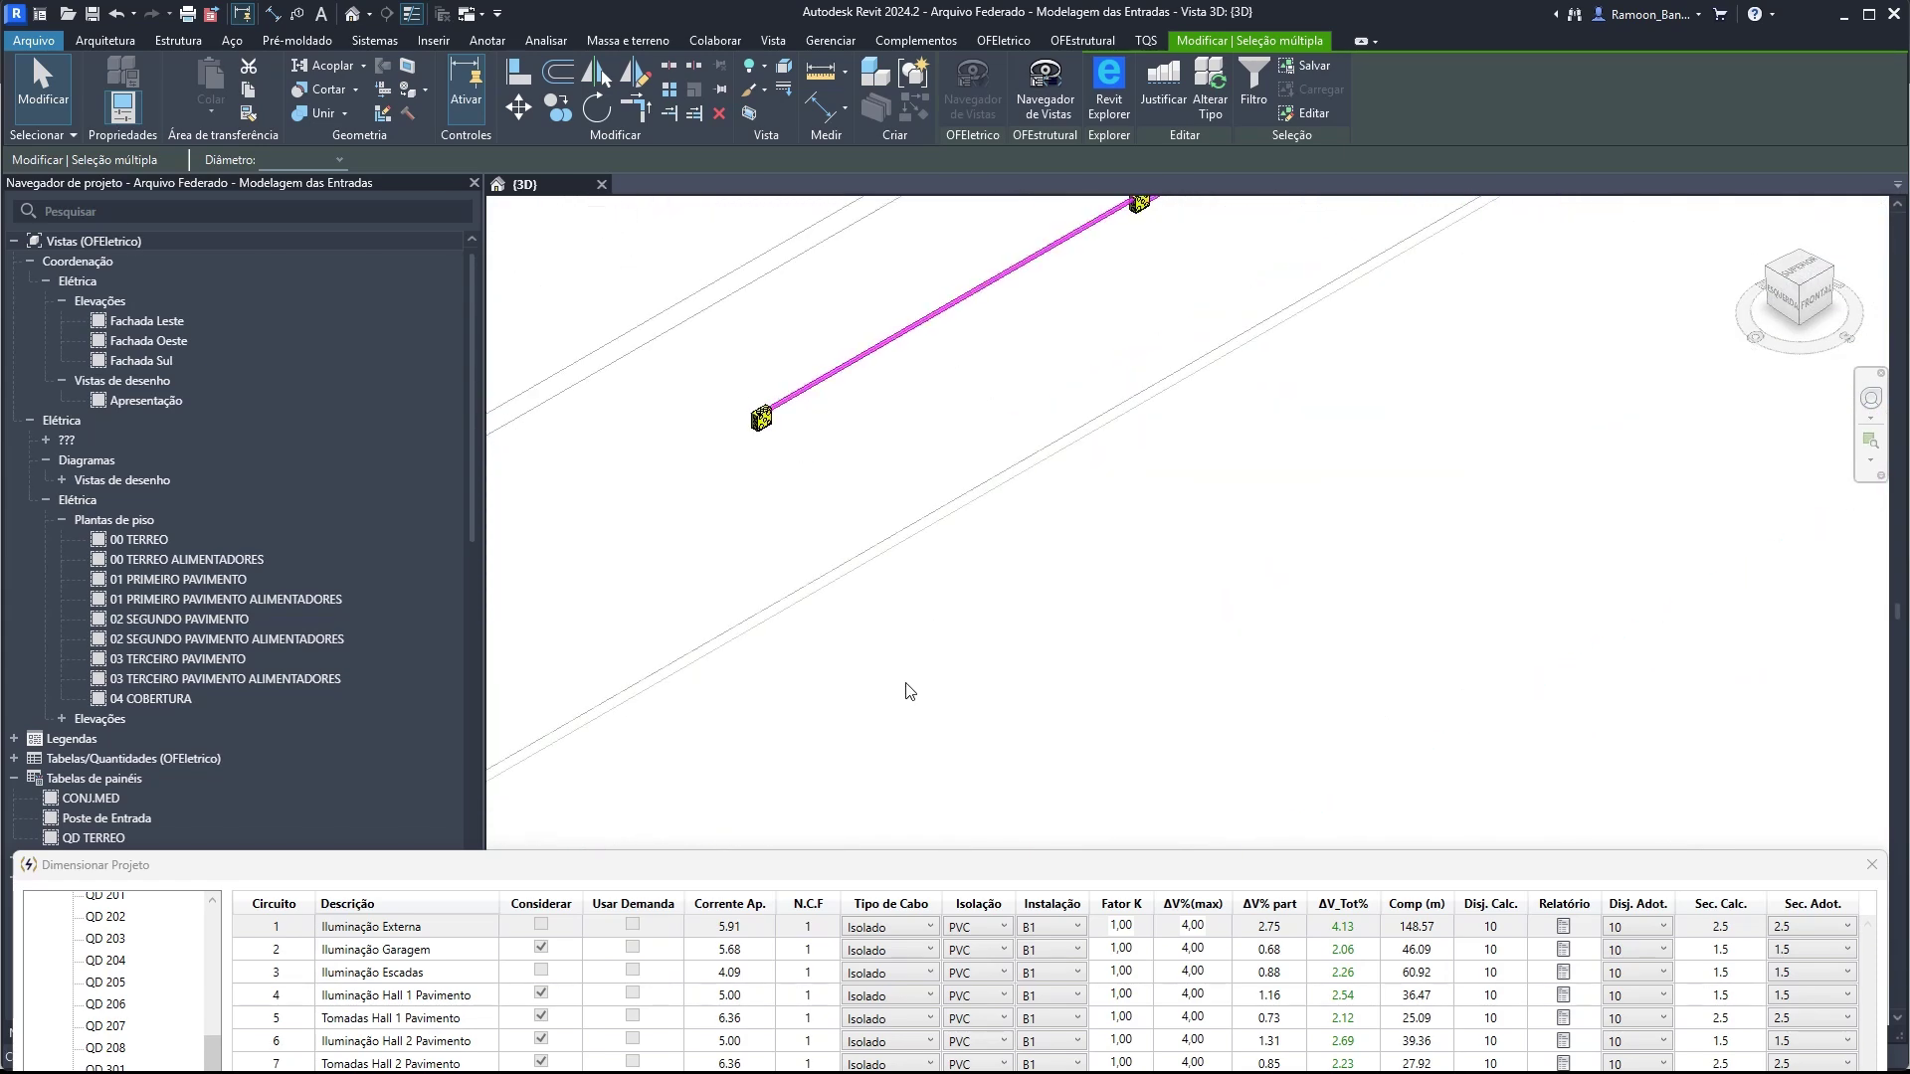
- Show the critical path of the grouping factor for the Iluminação Externa circuit and locate it in the 3D model
double_click(1118, 867)
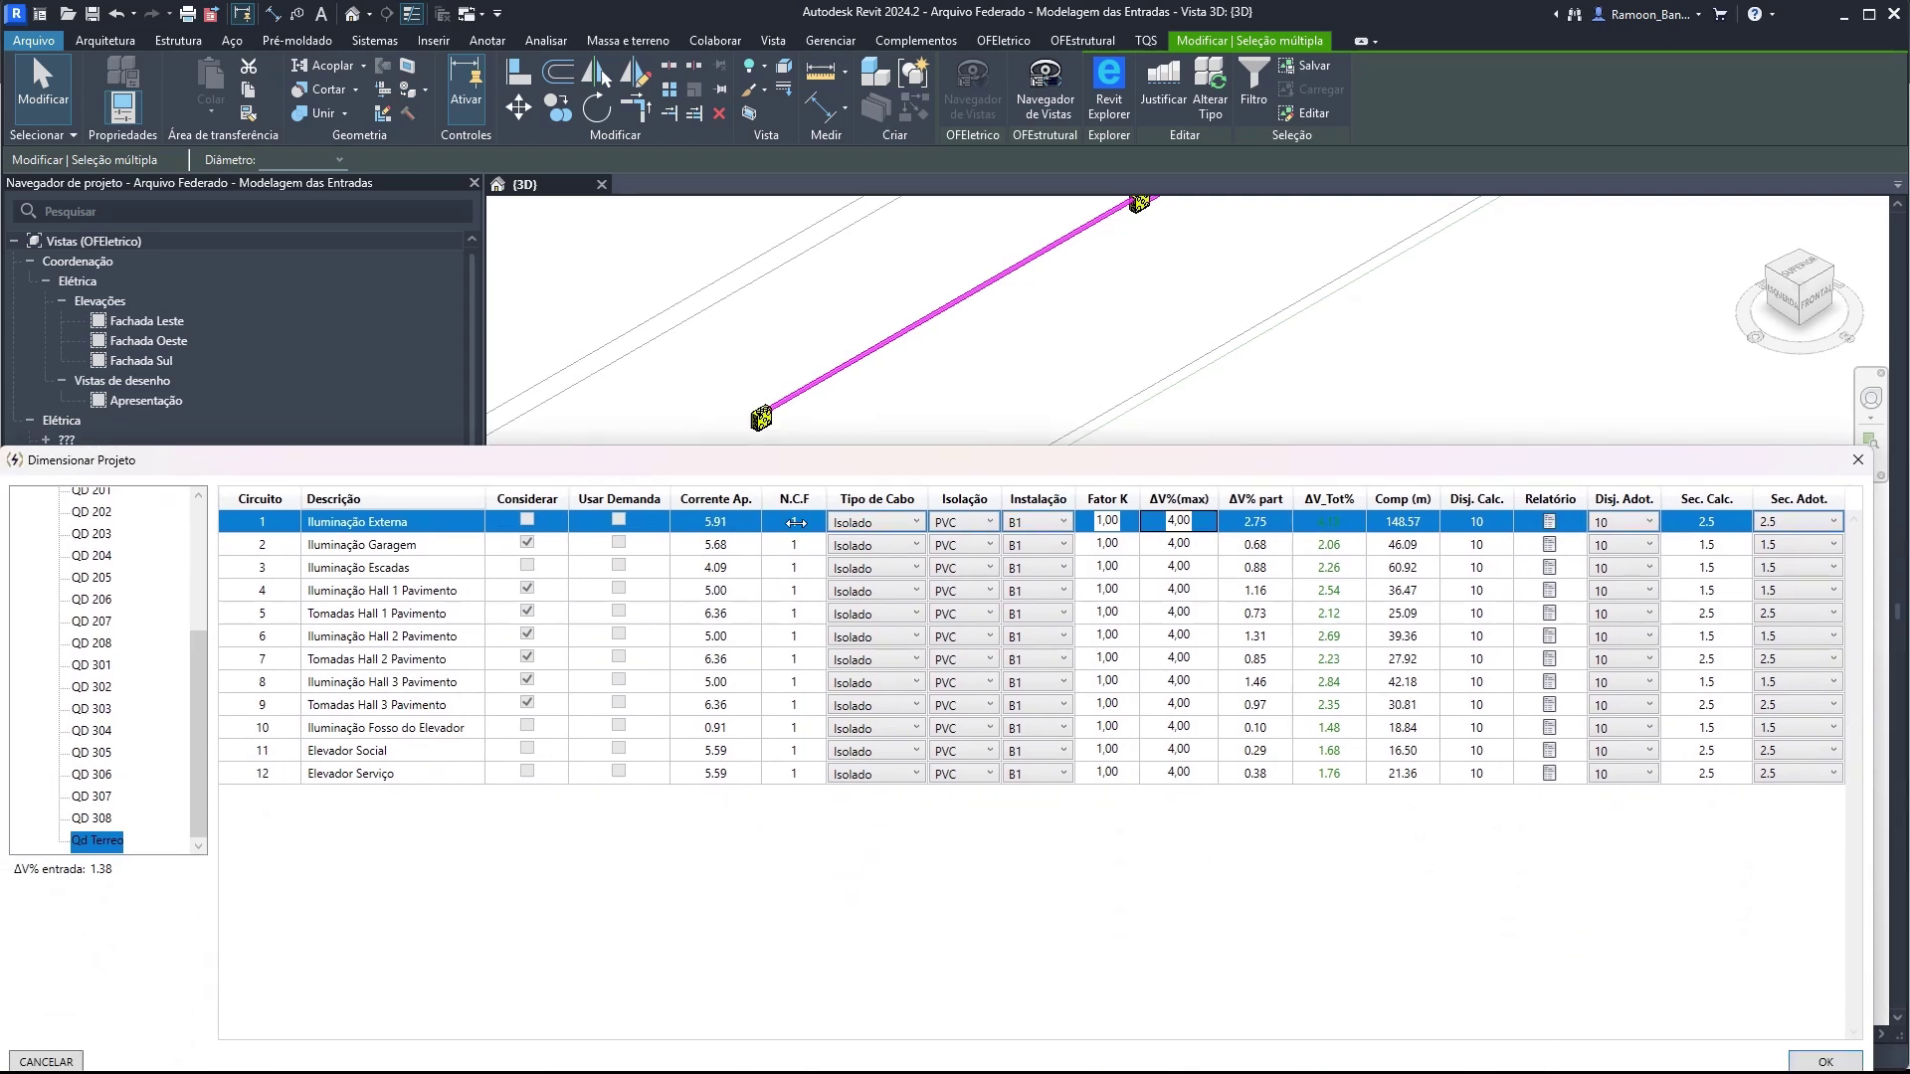
right_click(723, 526)
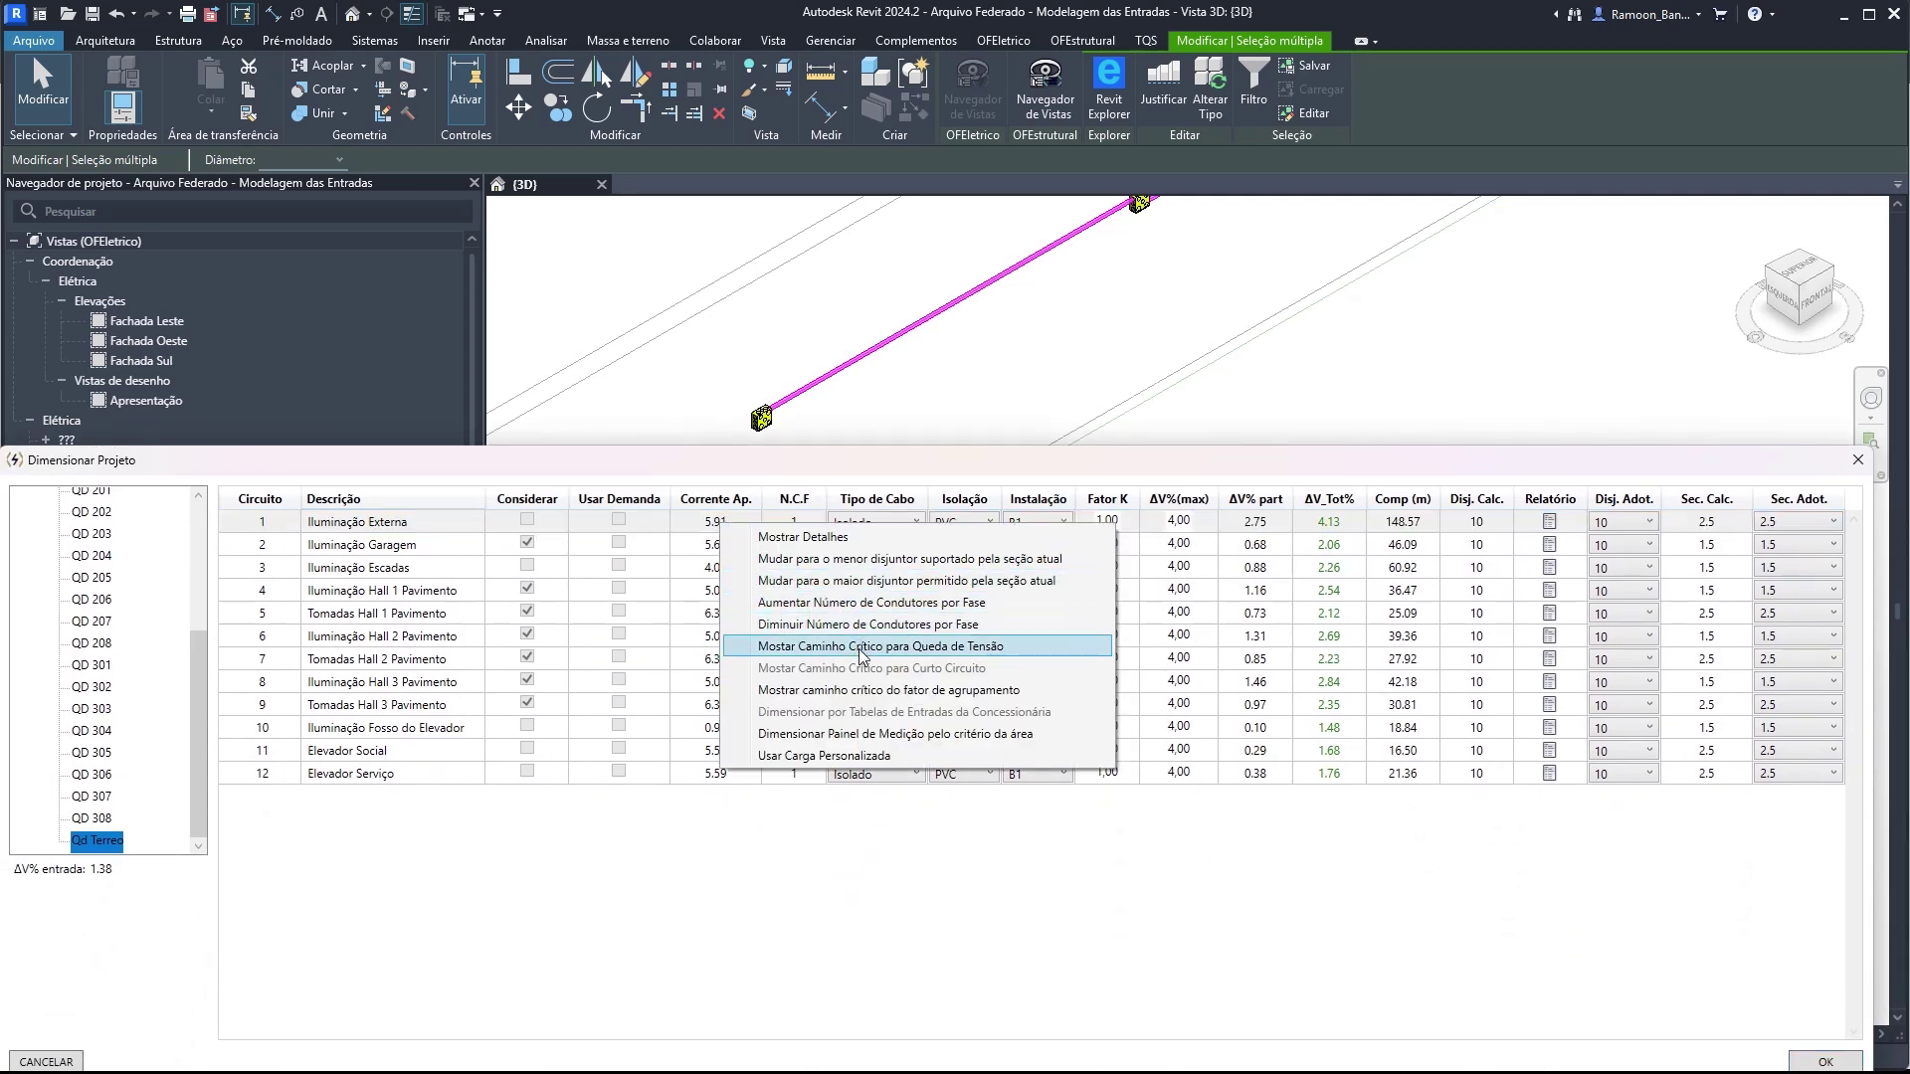
click(853, 691)
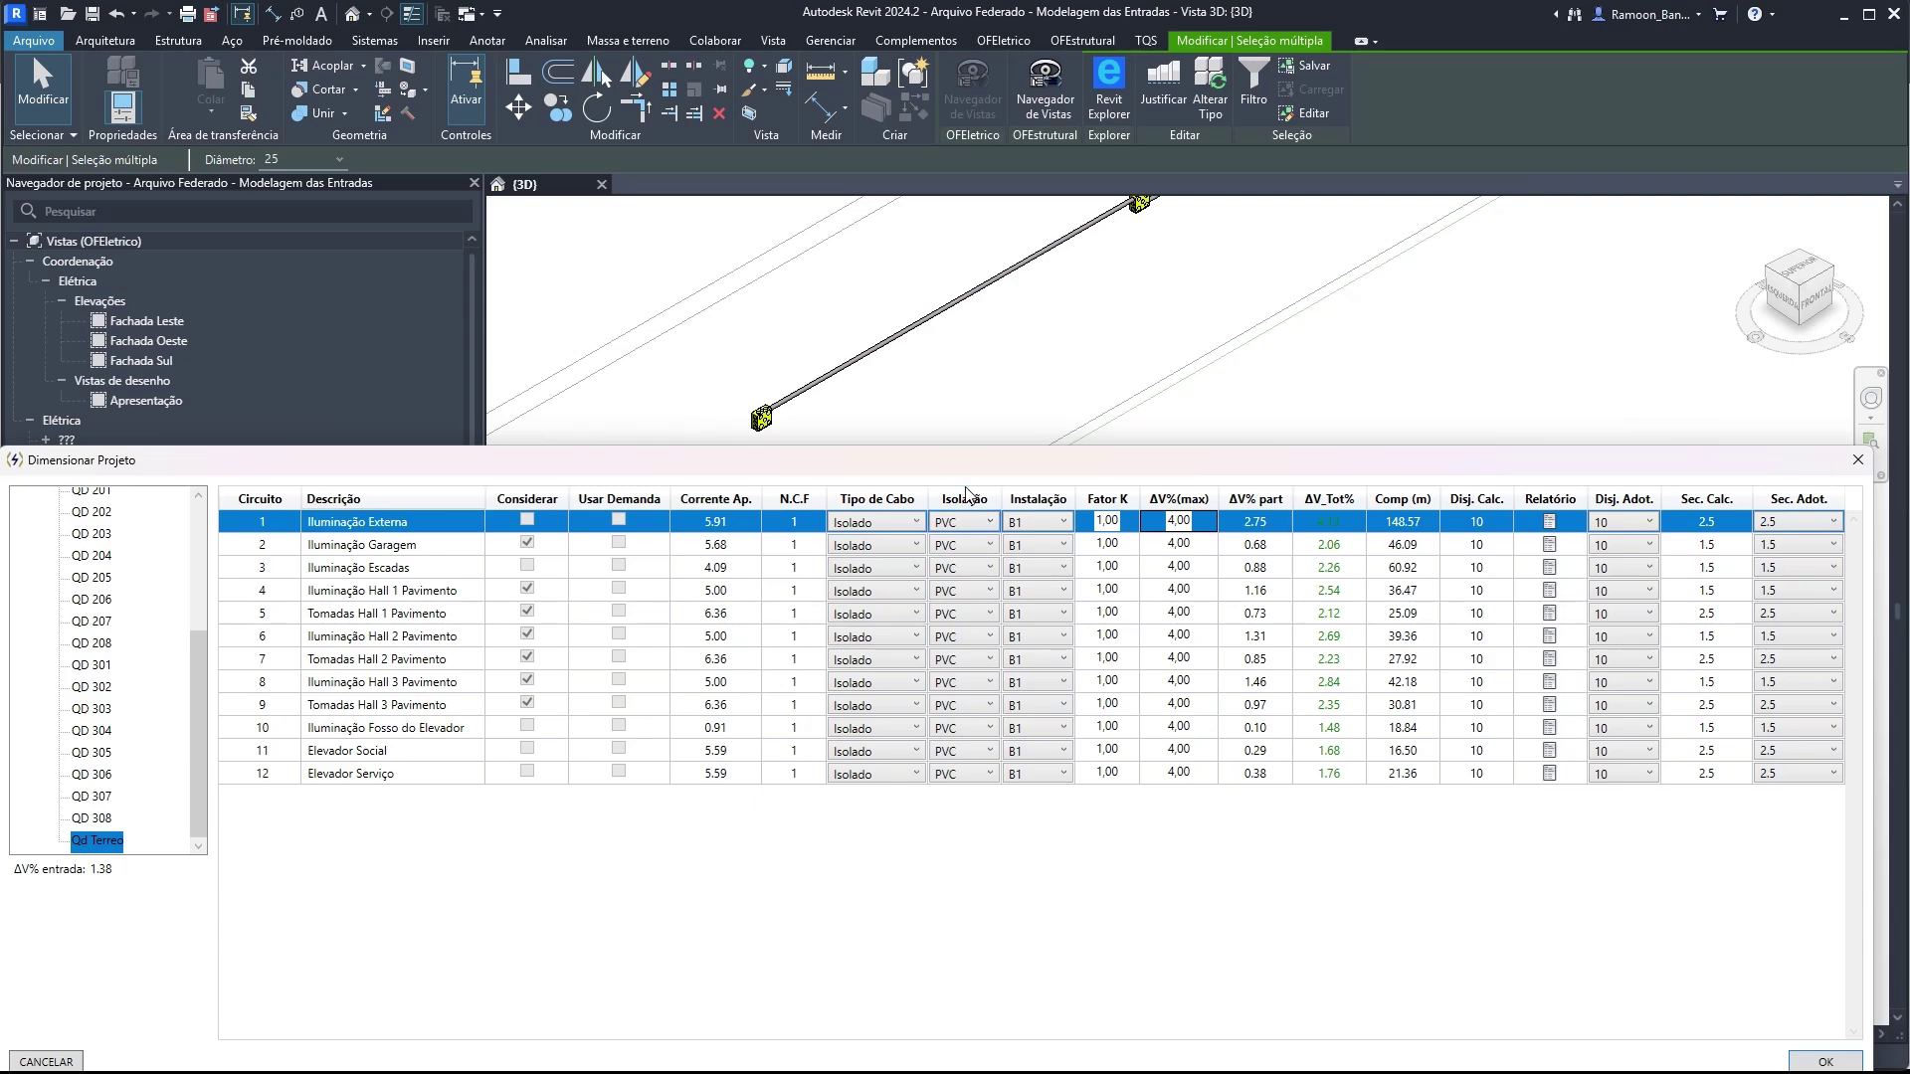
drag(976, 478, 1073, 925)
scroll(1118, 582, down, 5)
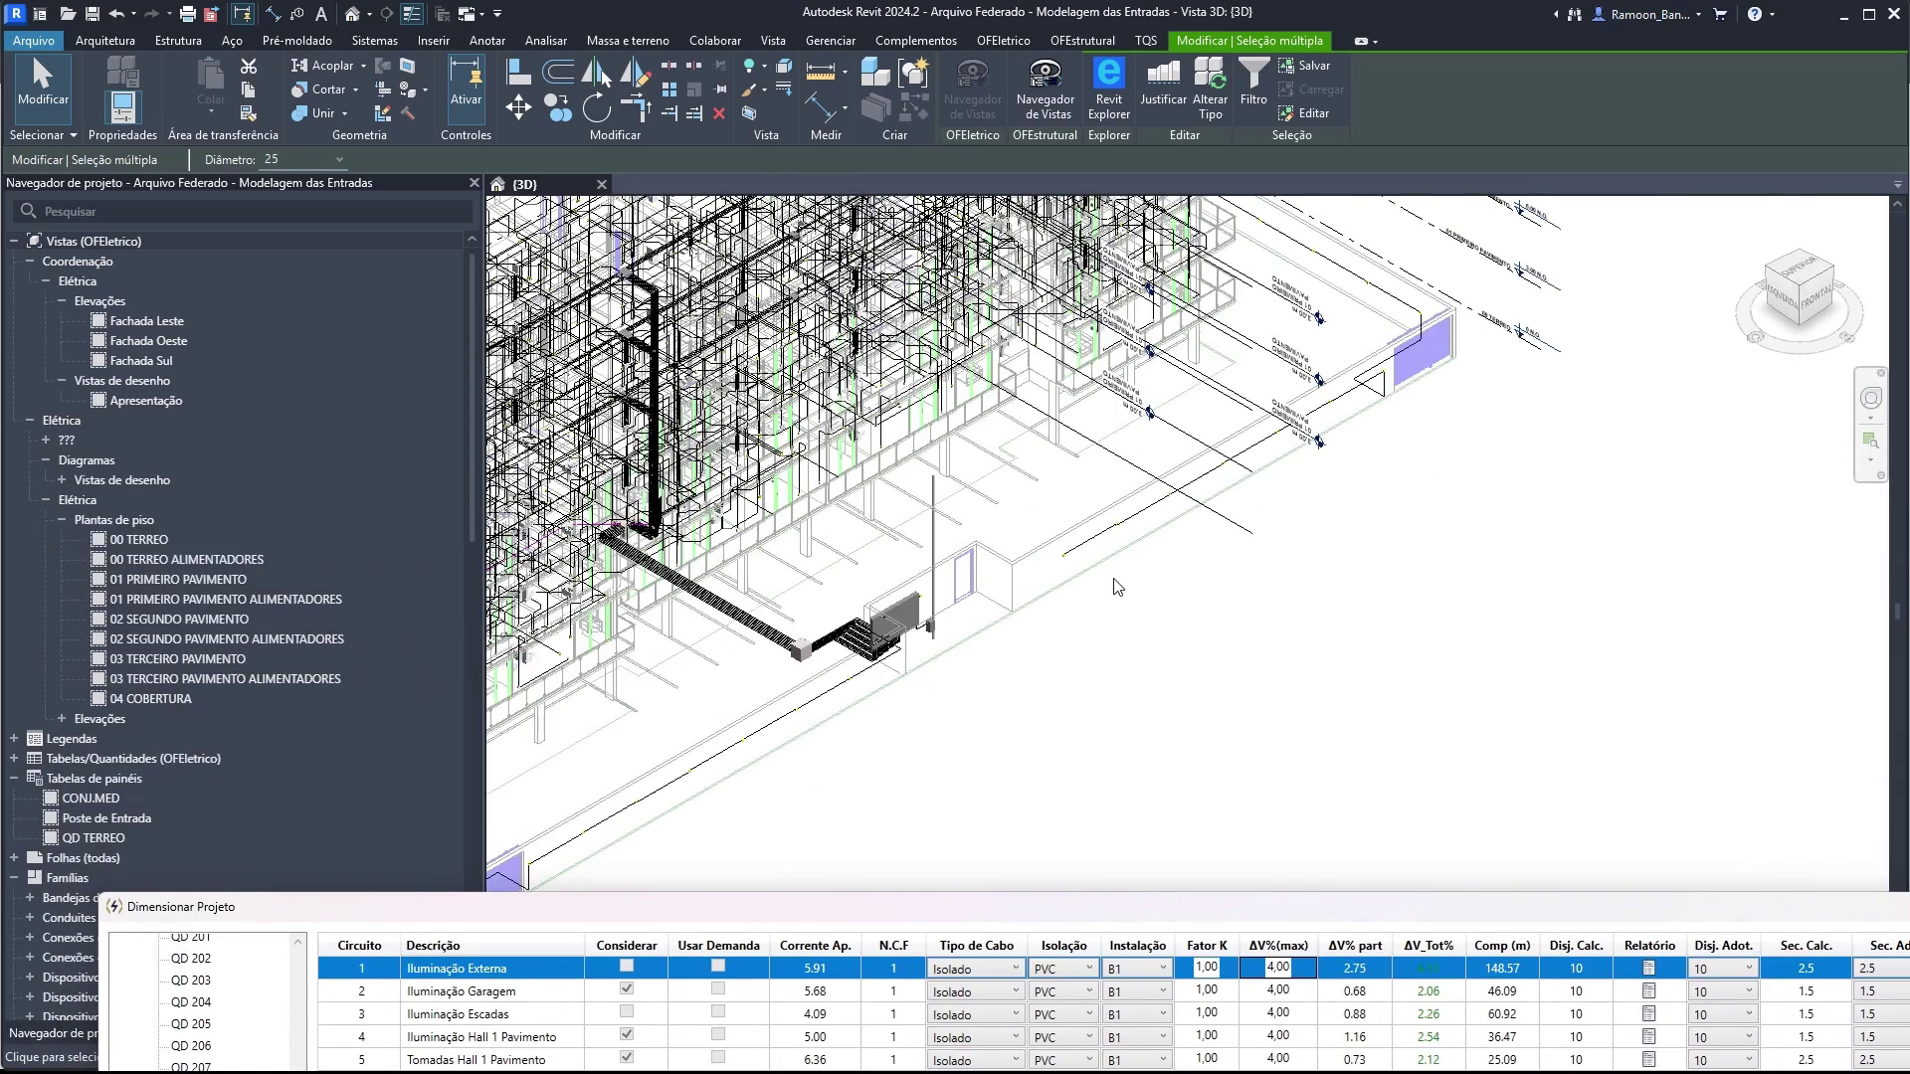
scroll(588, 518, up, 6)
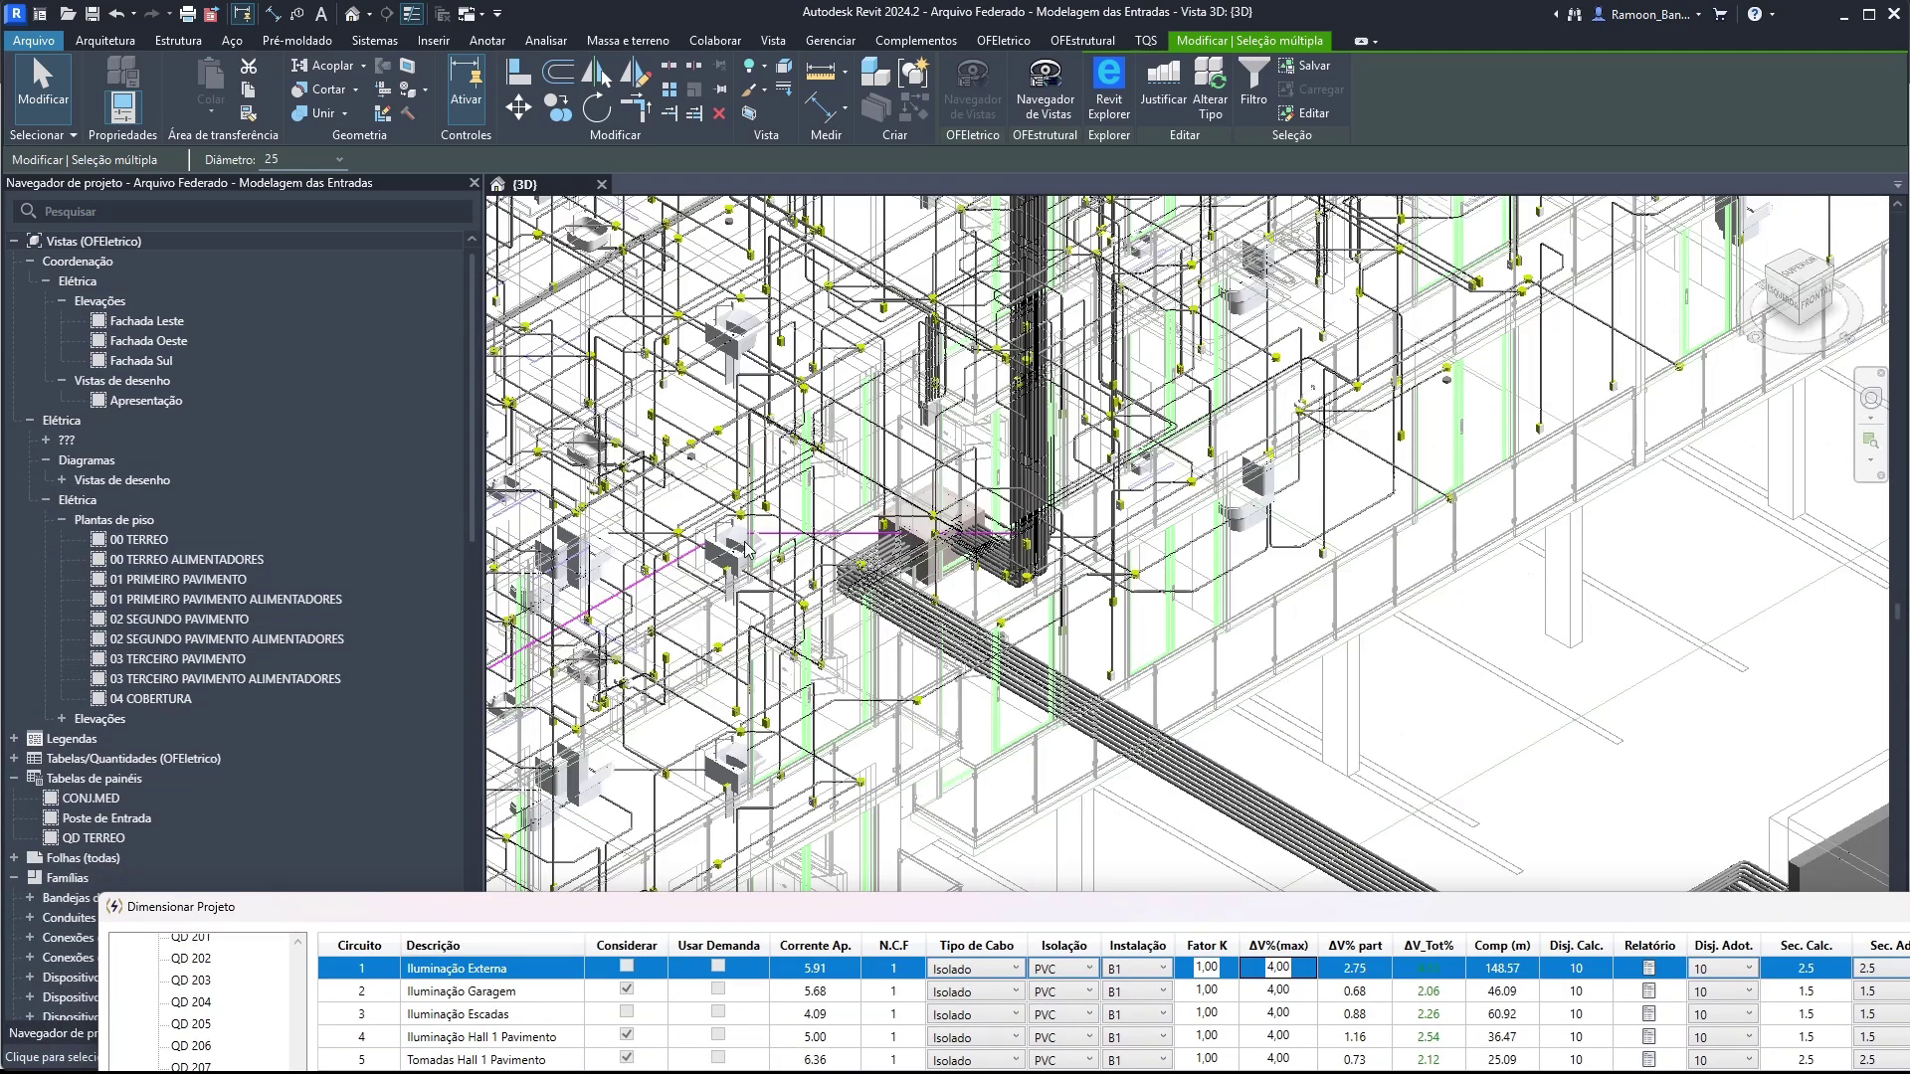
- Inspect the grouping-factor critical path around the junction box in the 3D model, then bring the circuit table back into full view
scroll(852, 544, up, 2)
scroll(853, 544, up, 3)
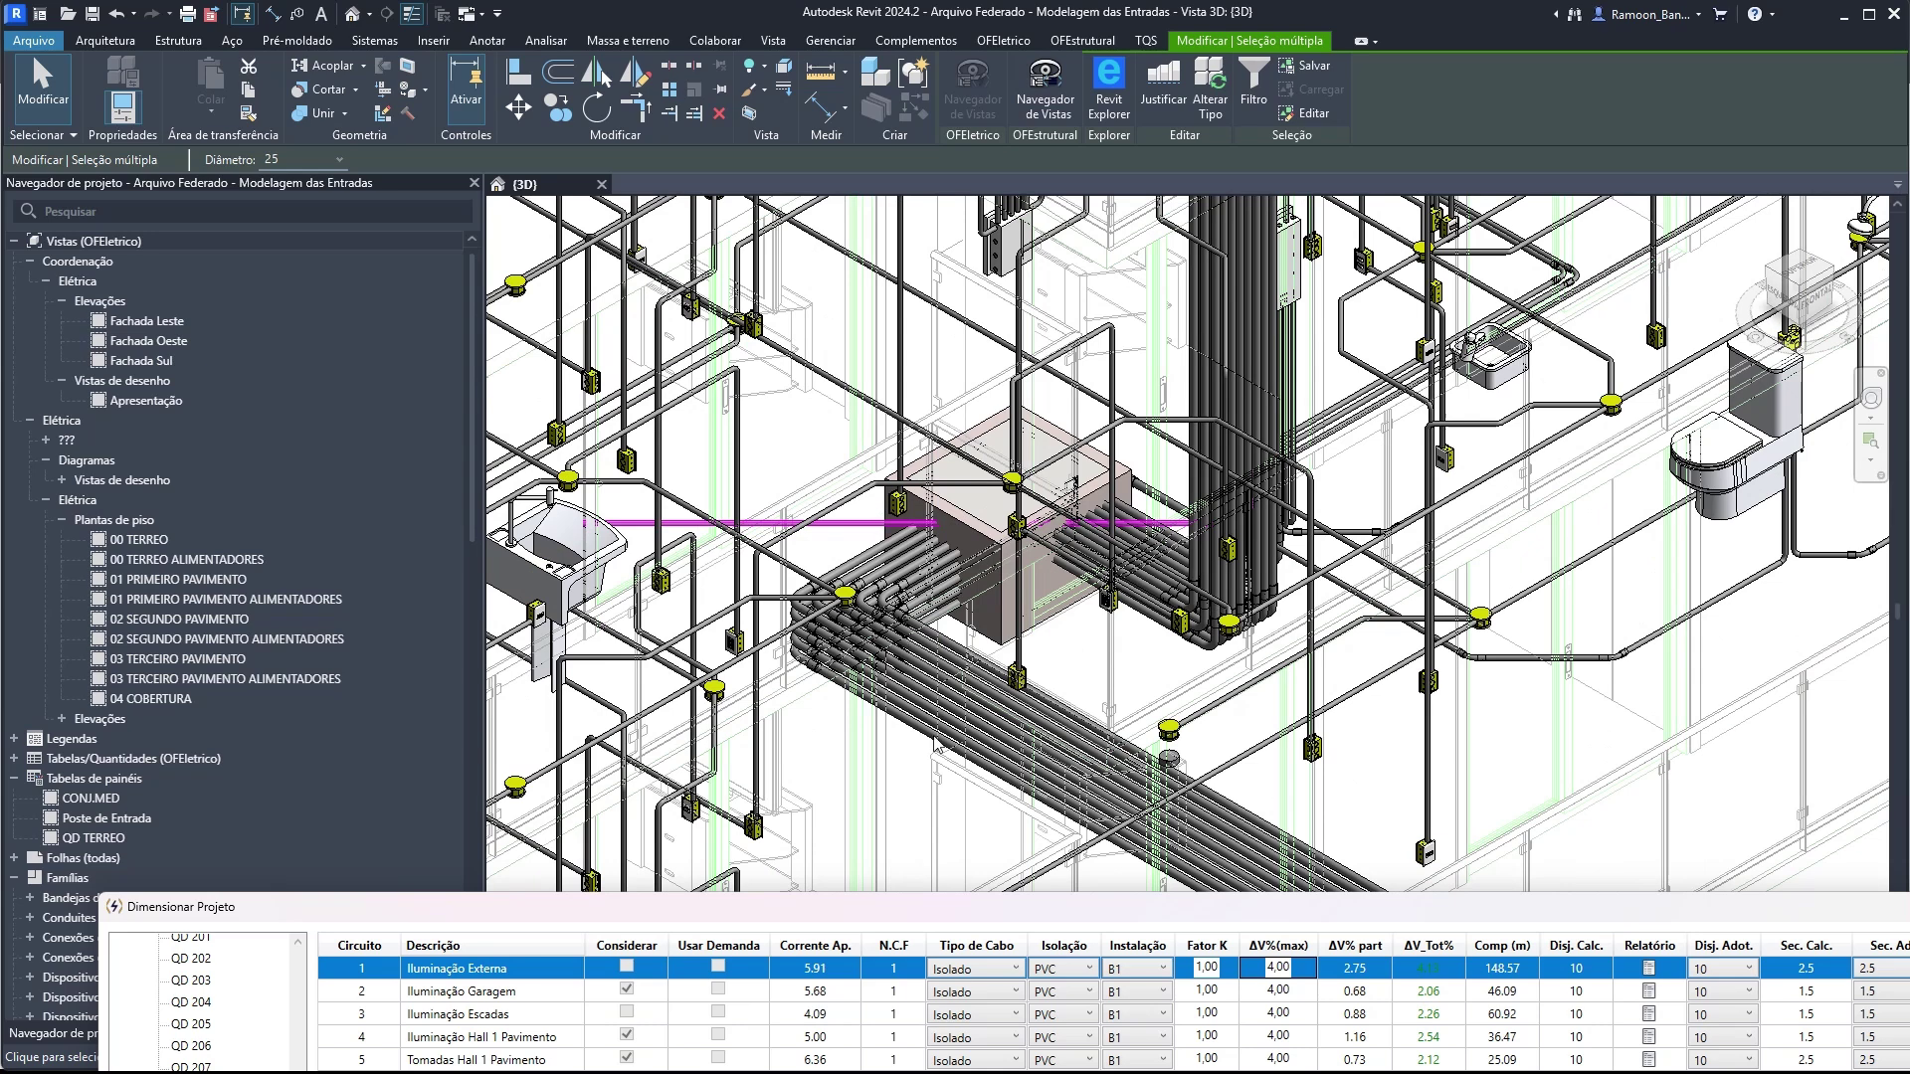
drag(980, 919, 851, 452)
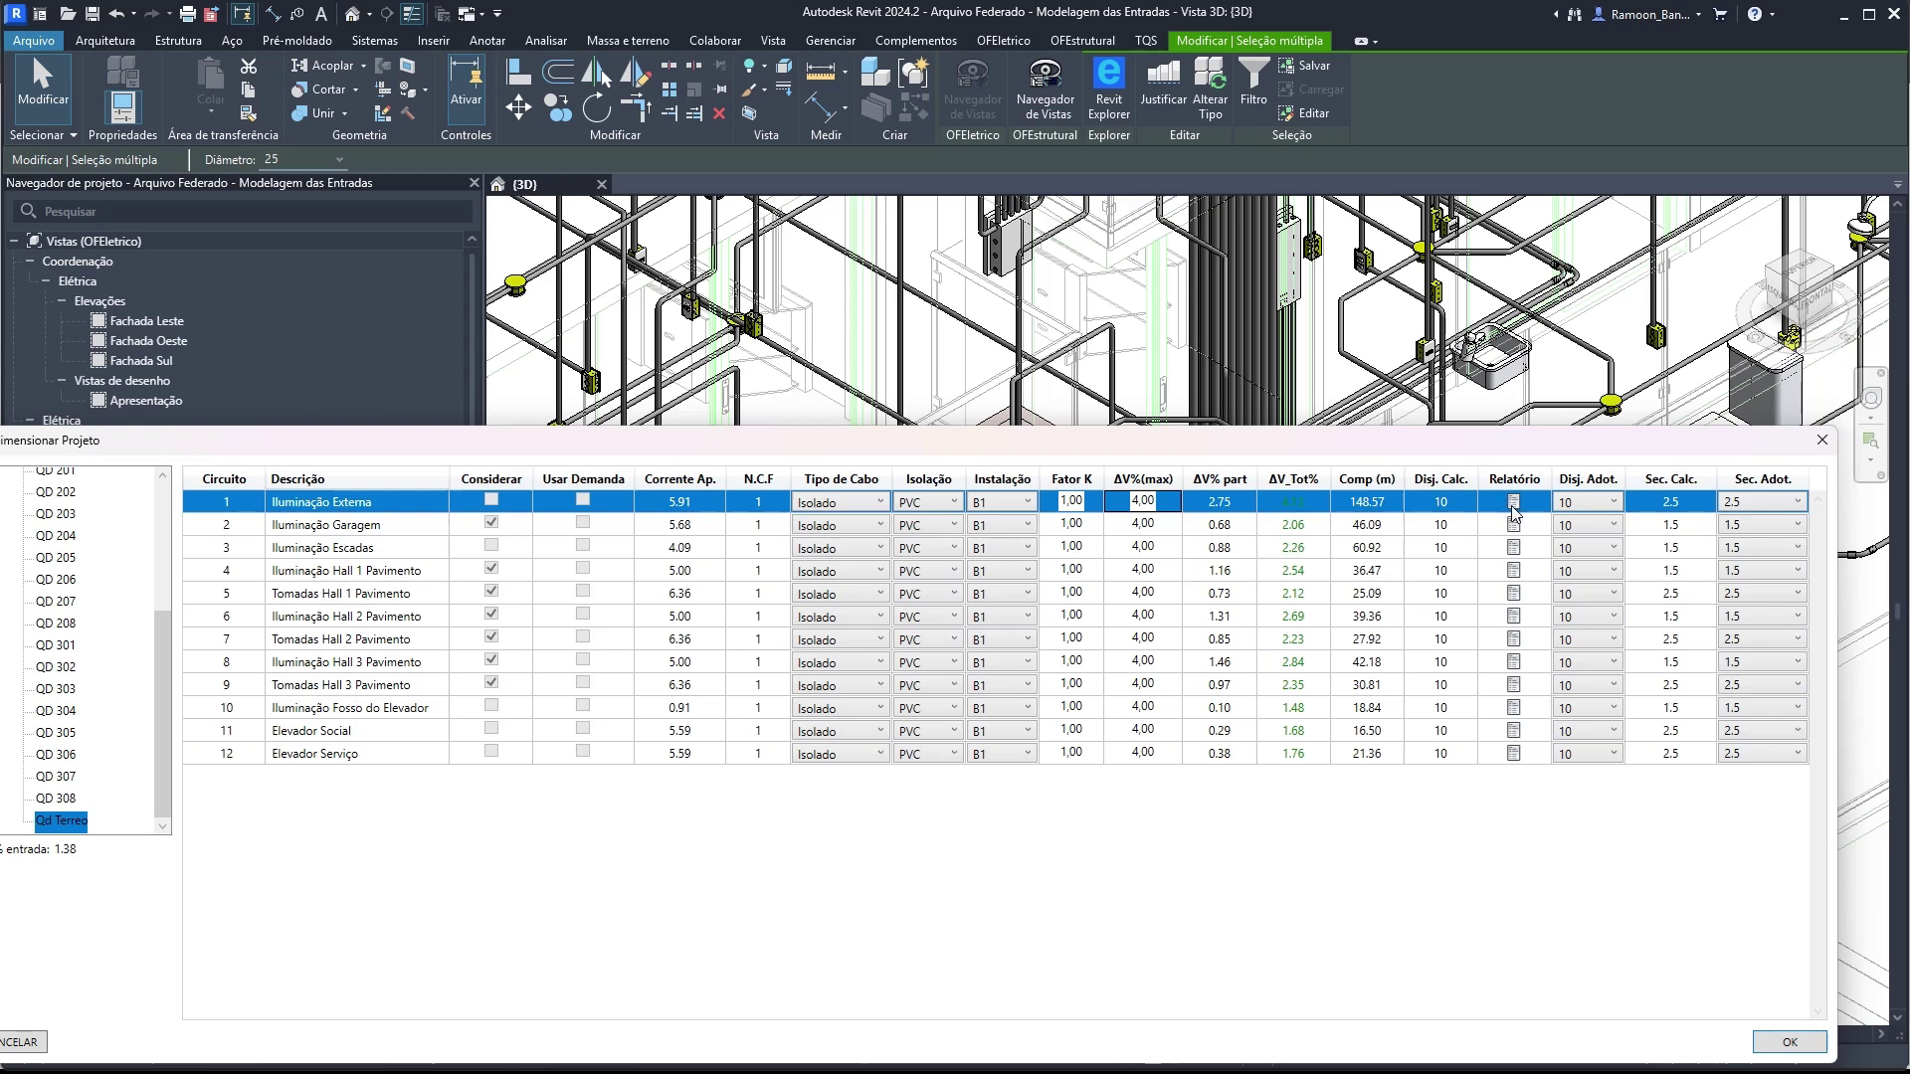
mouse_move(1514, 513)
- Display the circuits of the Conj.med panel
drag(163, 637, 159, 537)
click(44, 500)
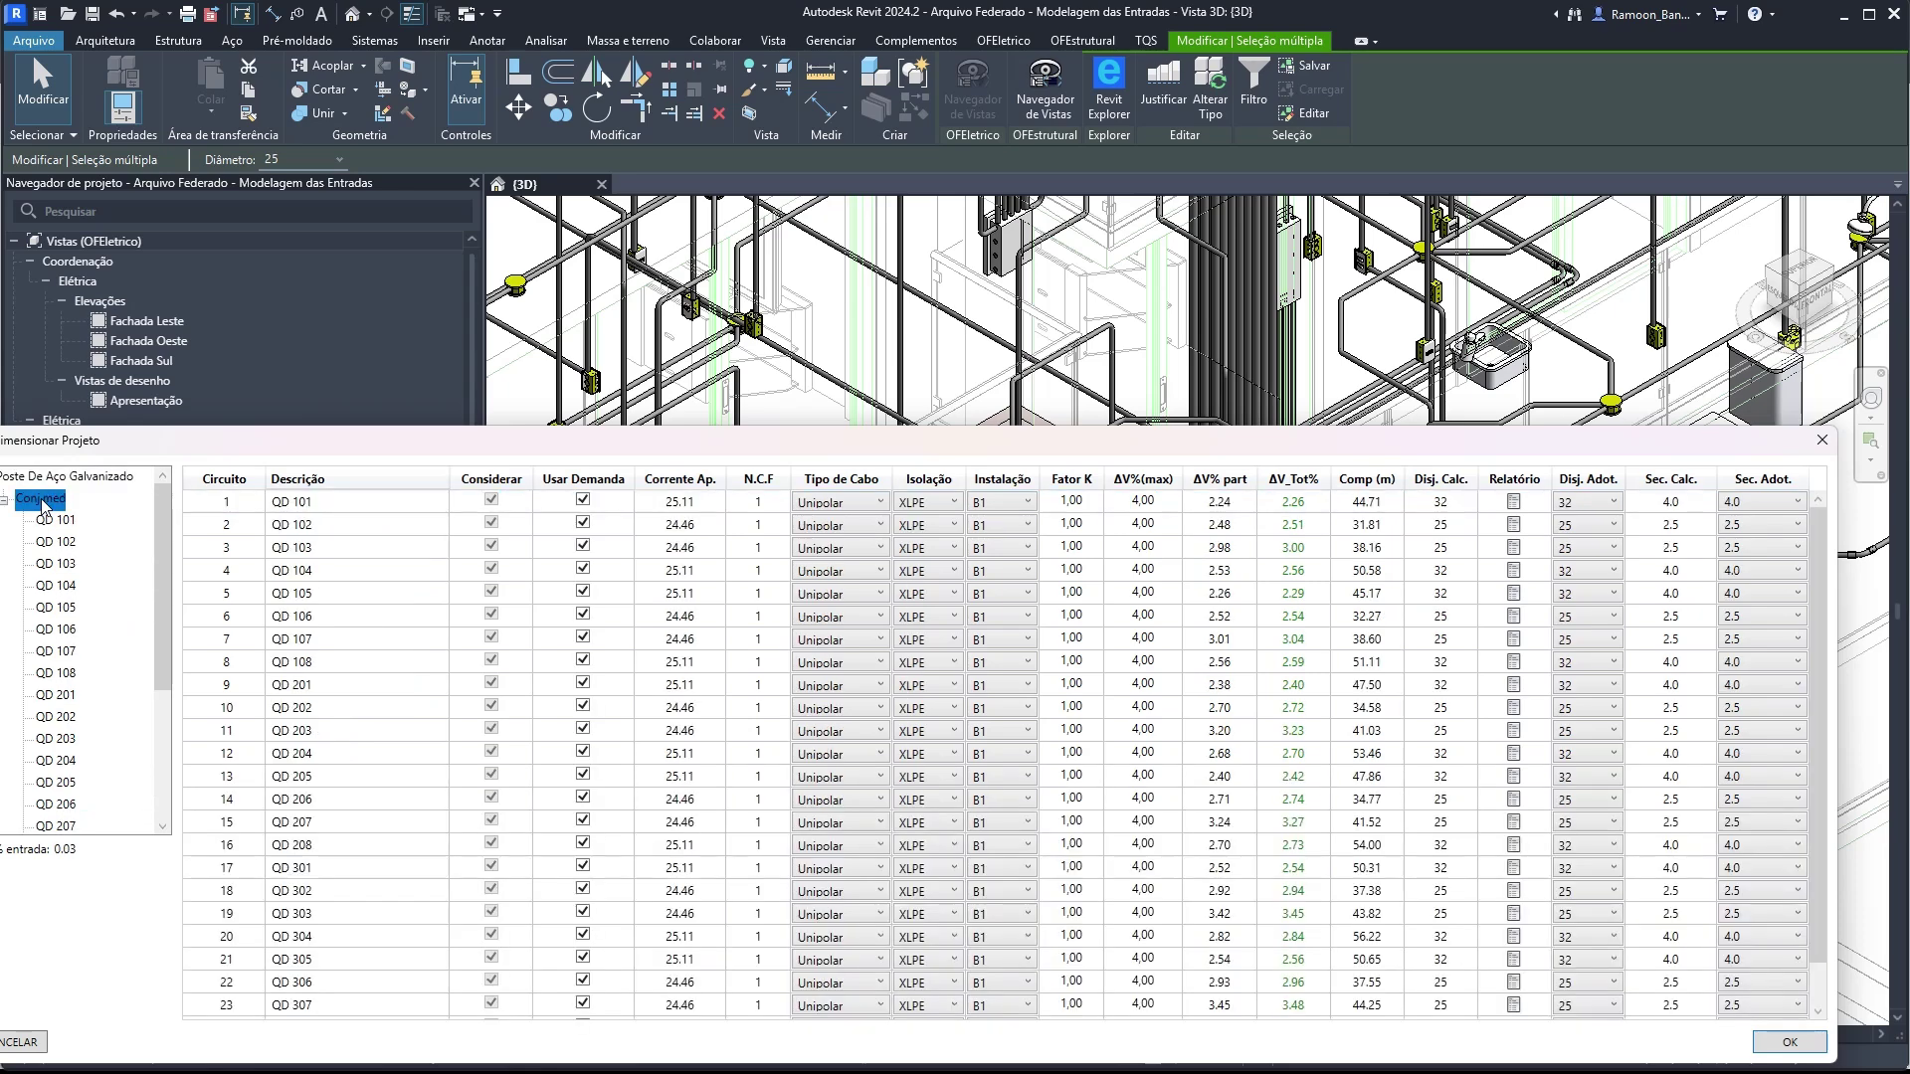
drag(294, 453, 352, 306)
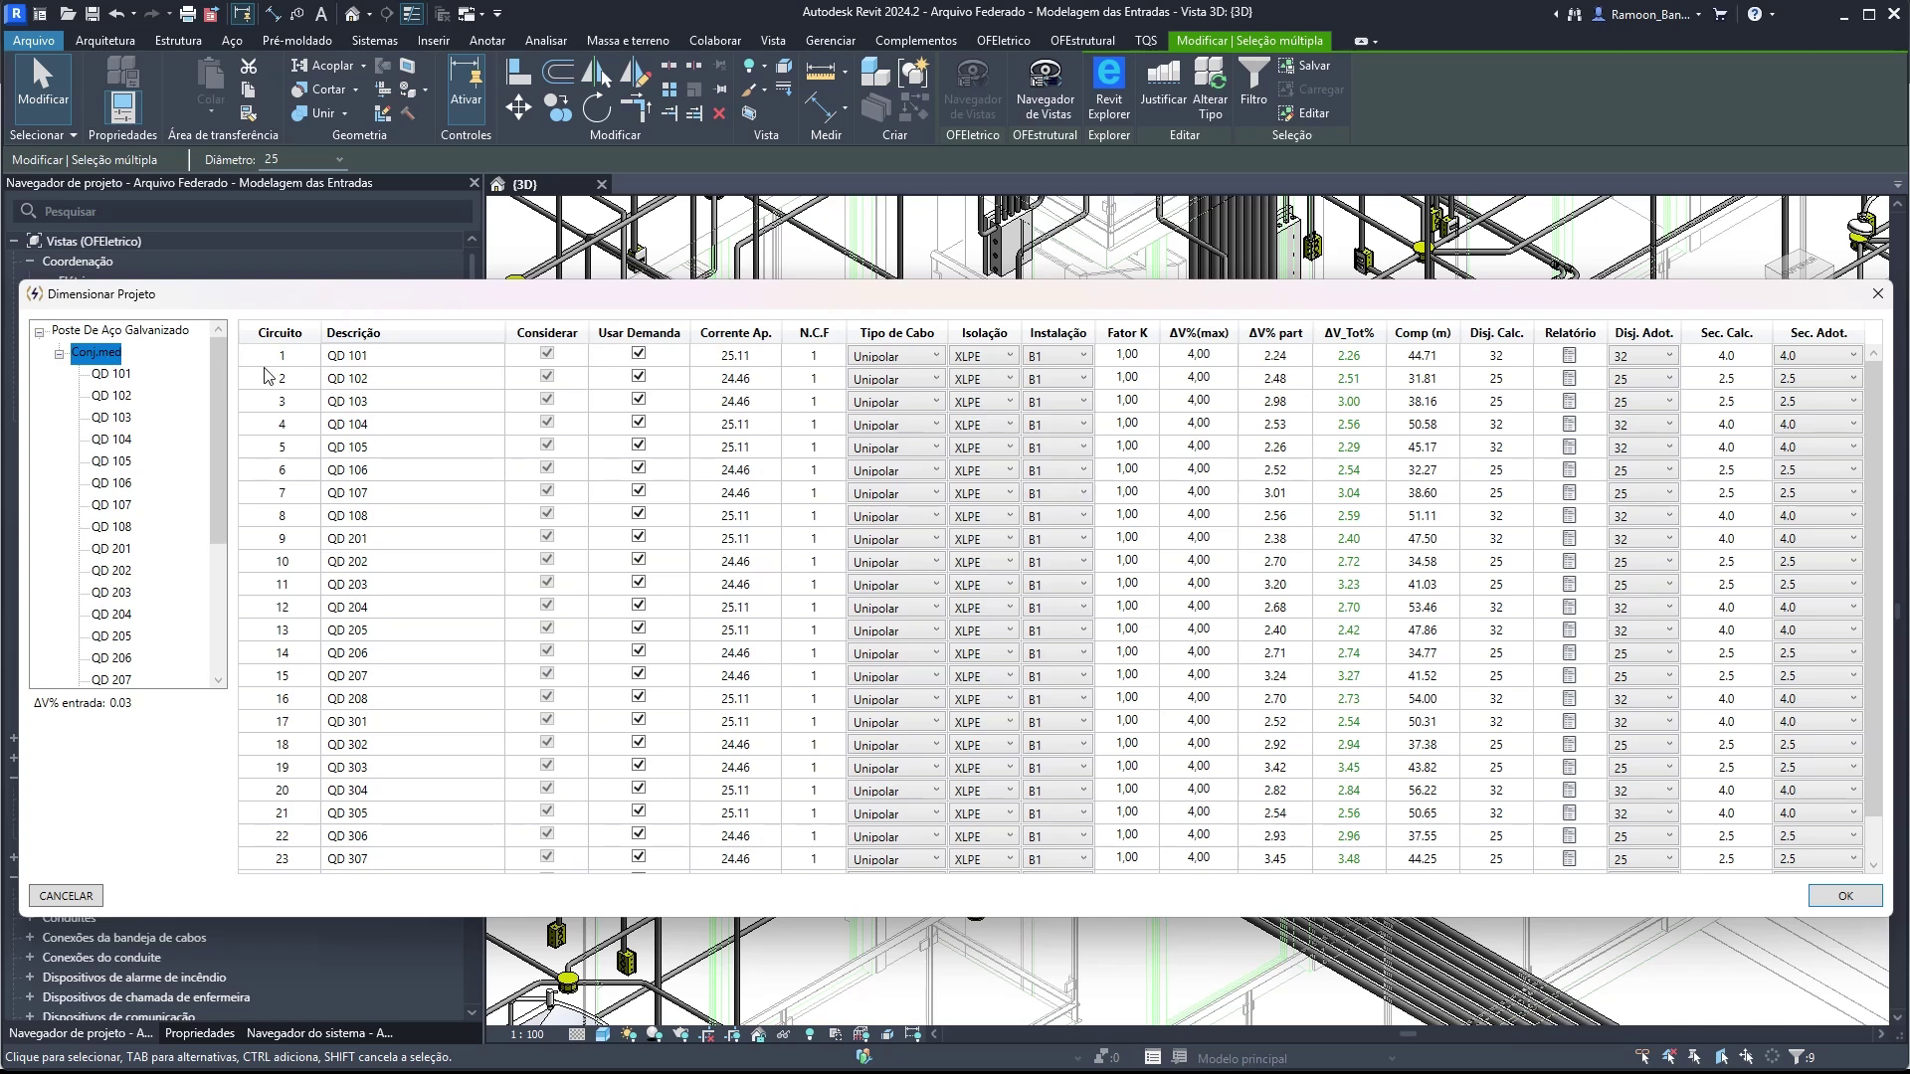
- Size the apartment circuits QD 101 to QD 308 of Conj.med by the utility company's entrance tables
click(421, 379)
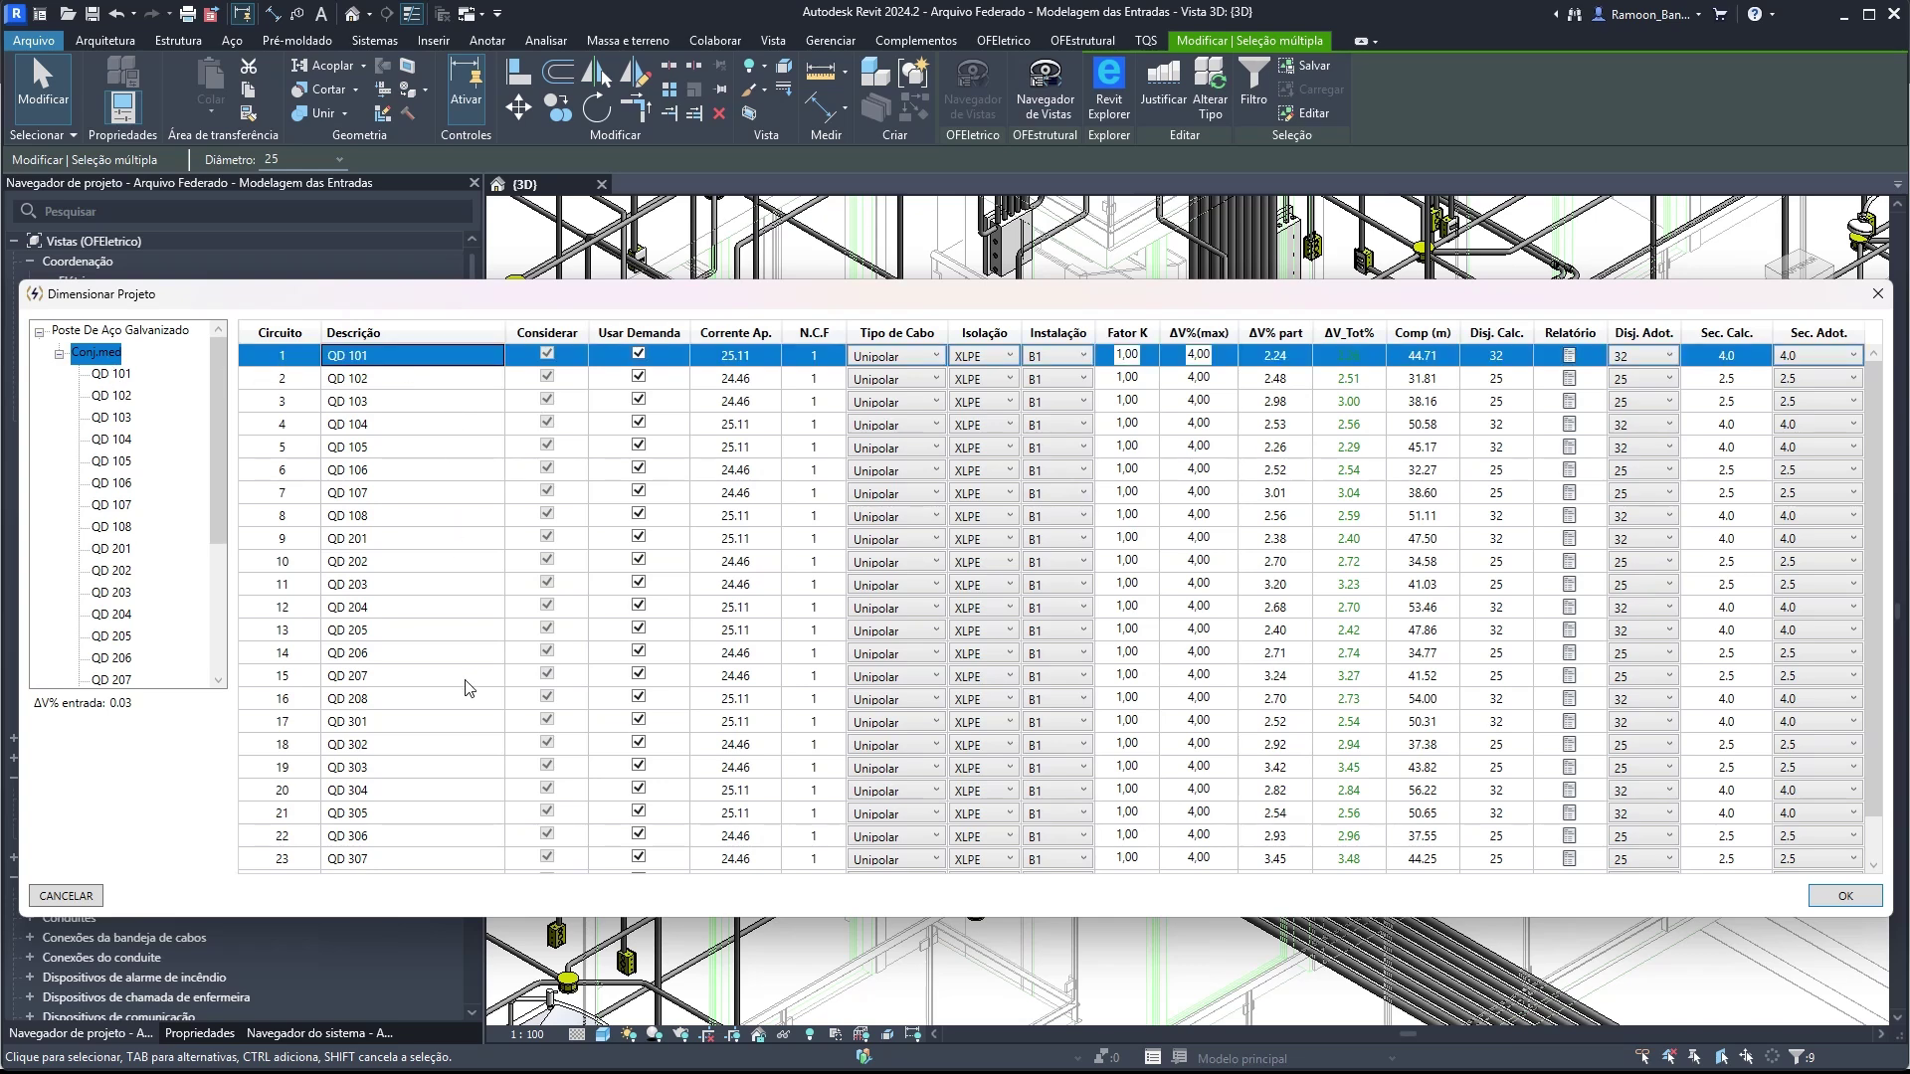
scroll(464, 701, down, 1)
shift+click(401, 836)
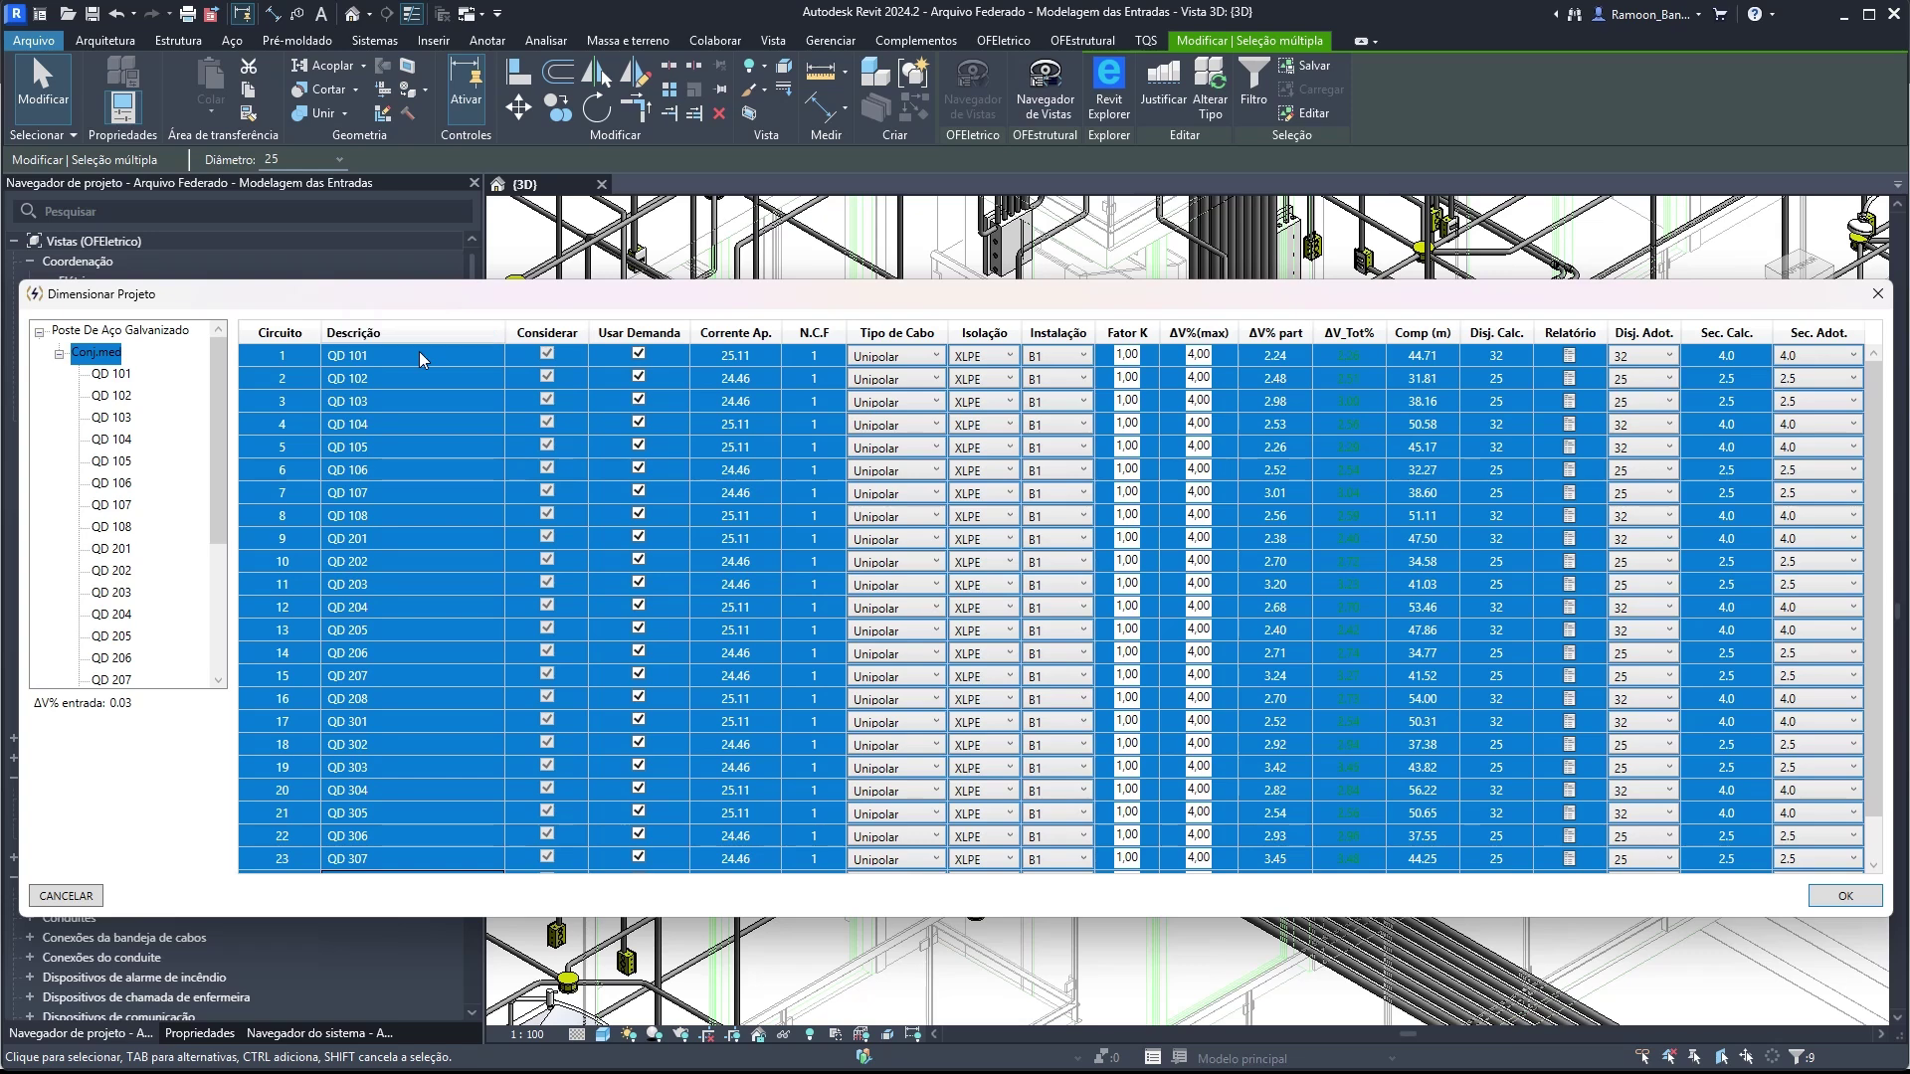
right_click(419, 351)
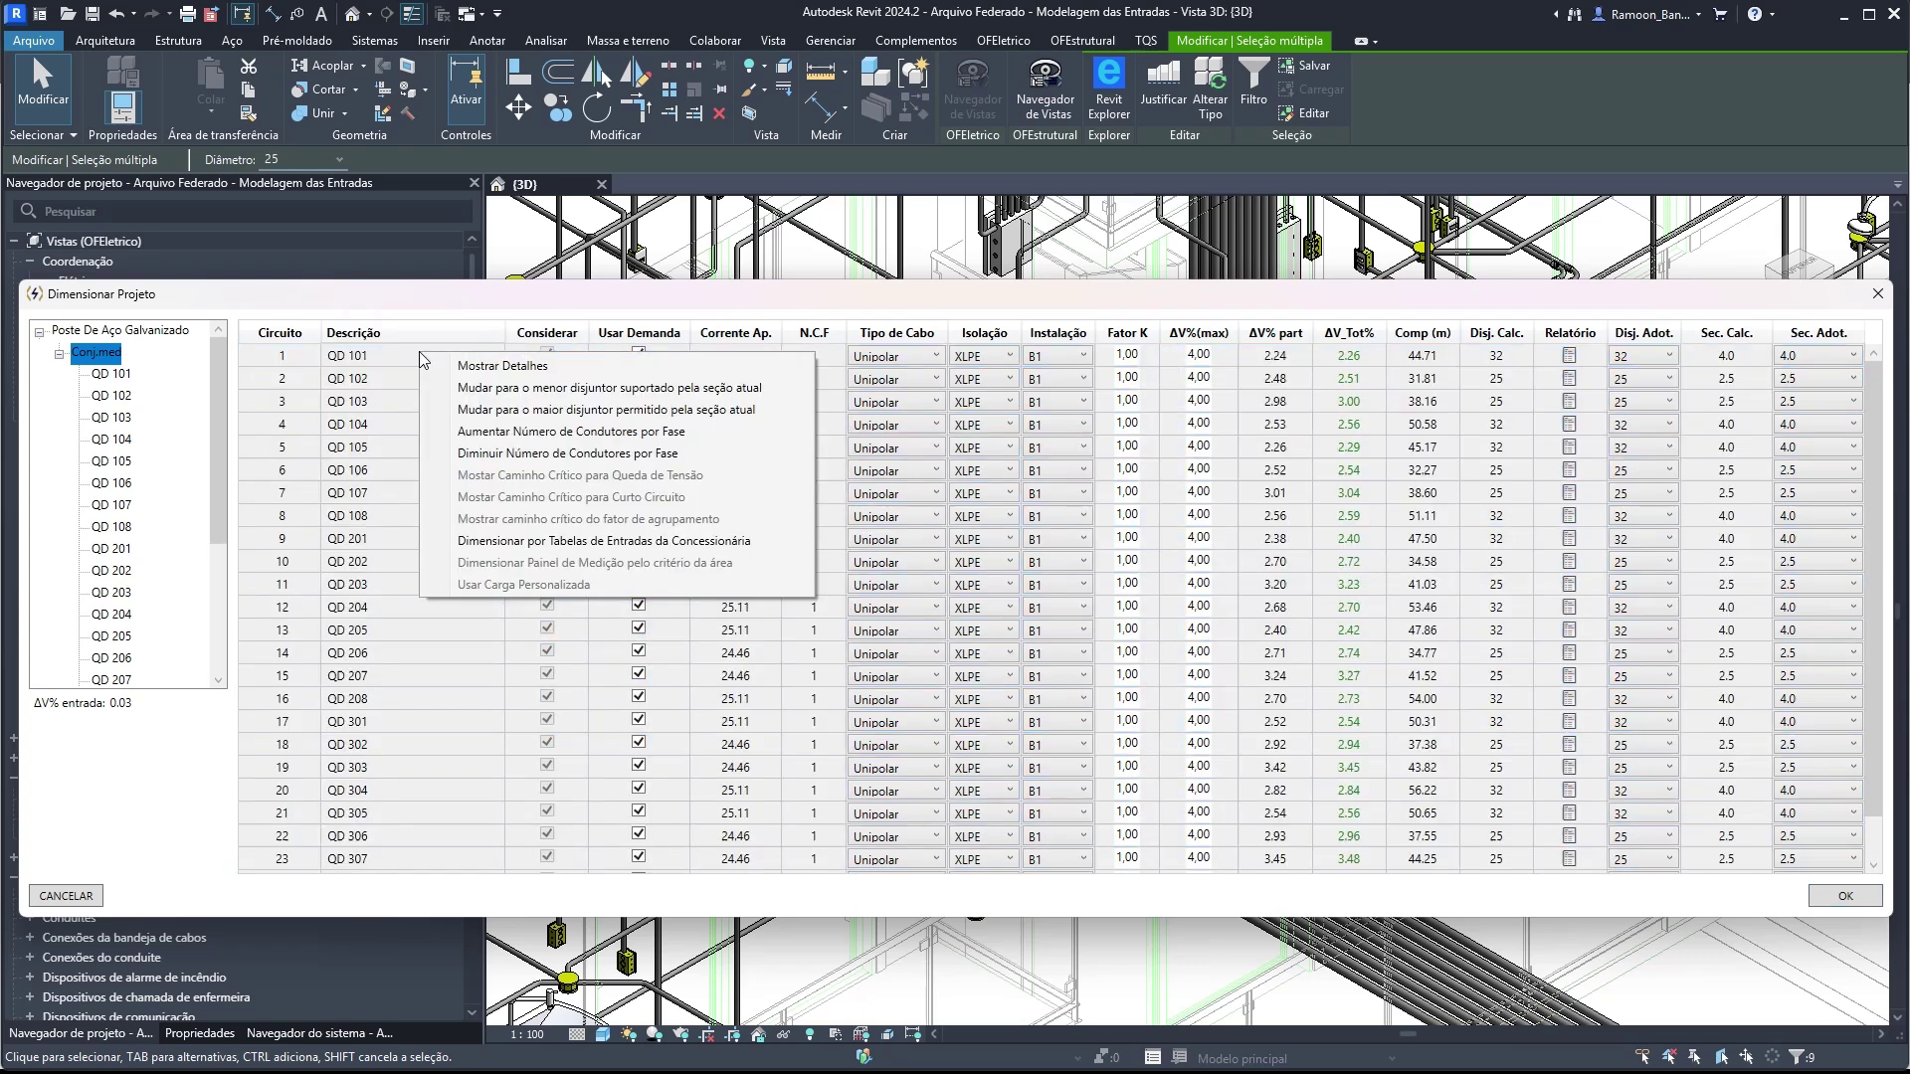
click(536, 542)
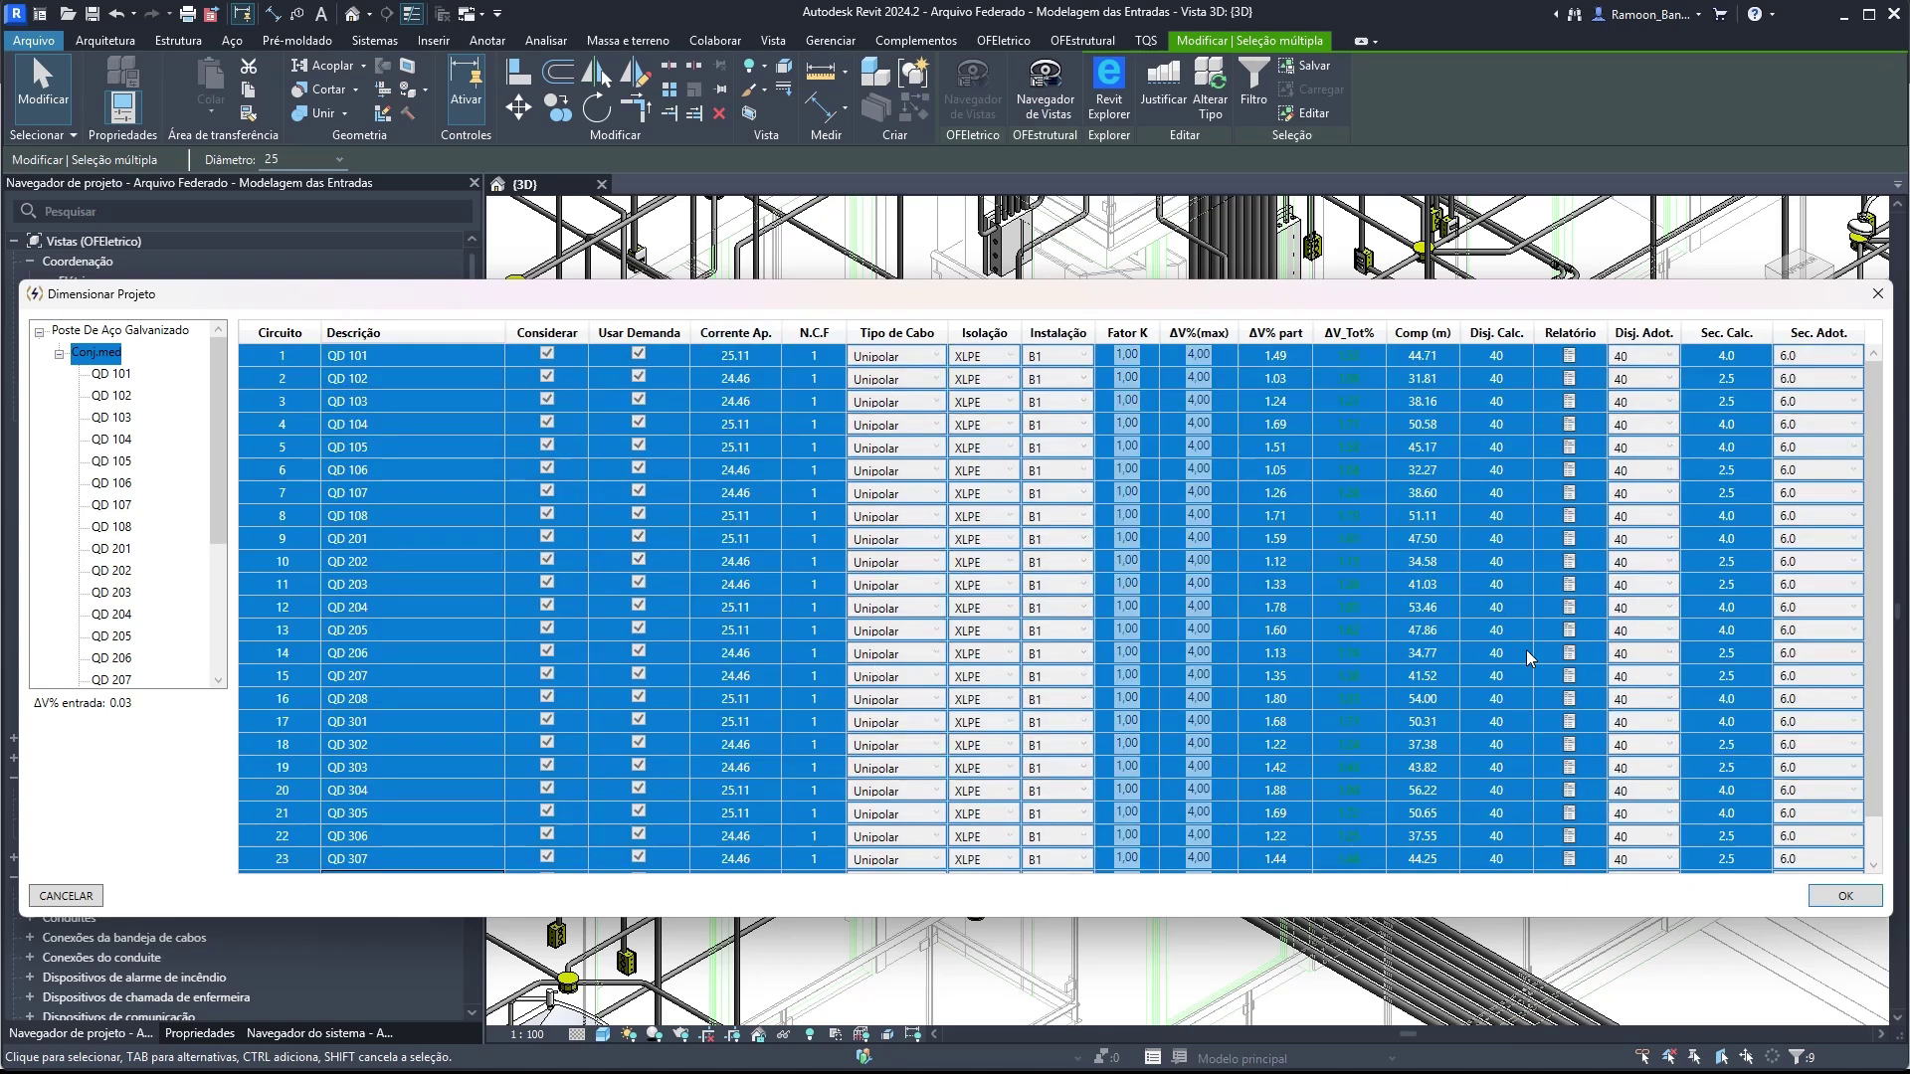
click(1545, 380)
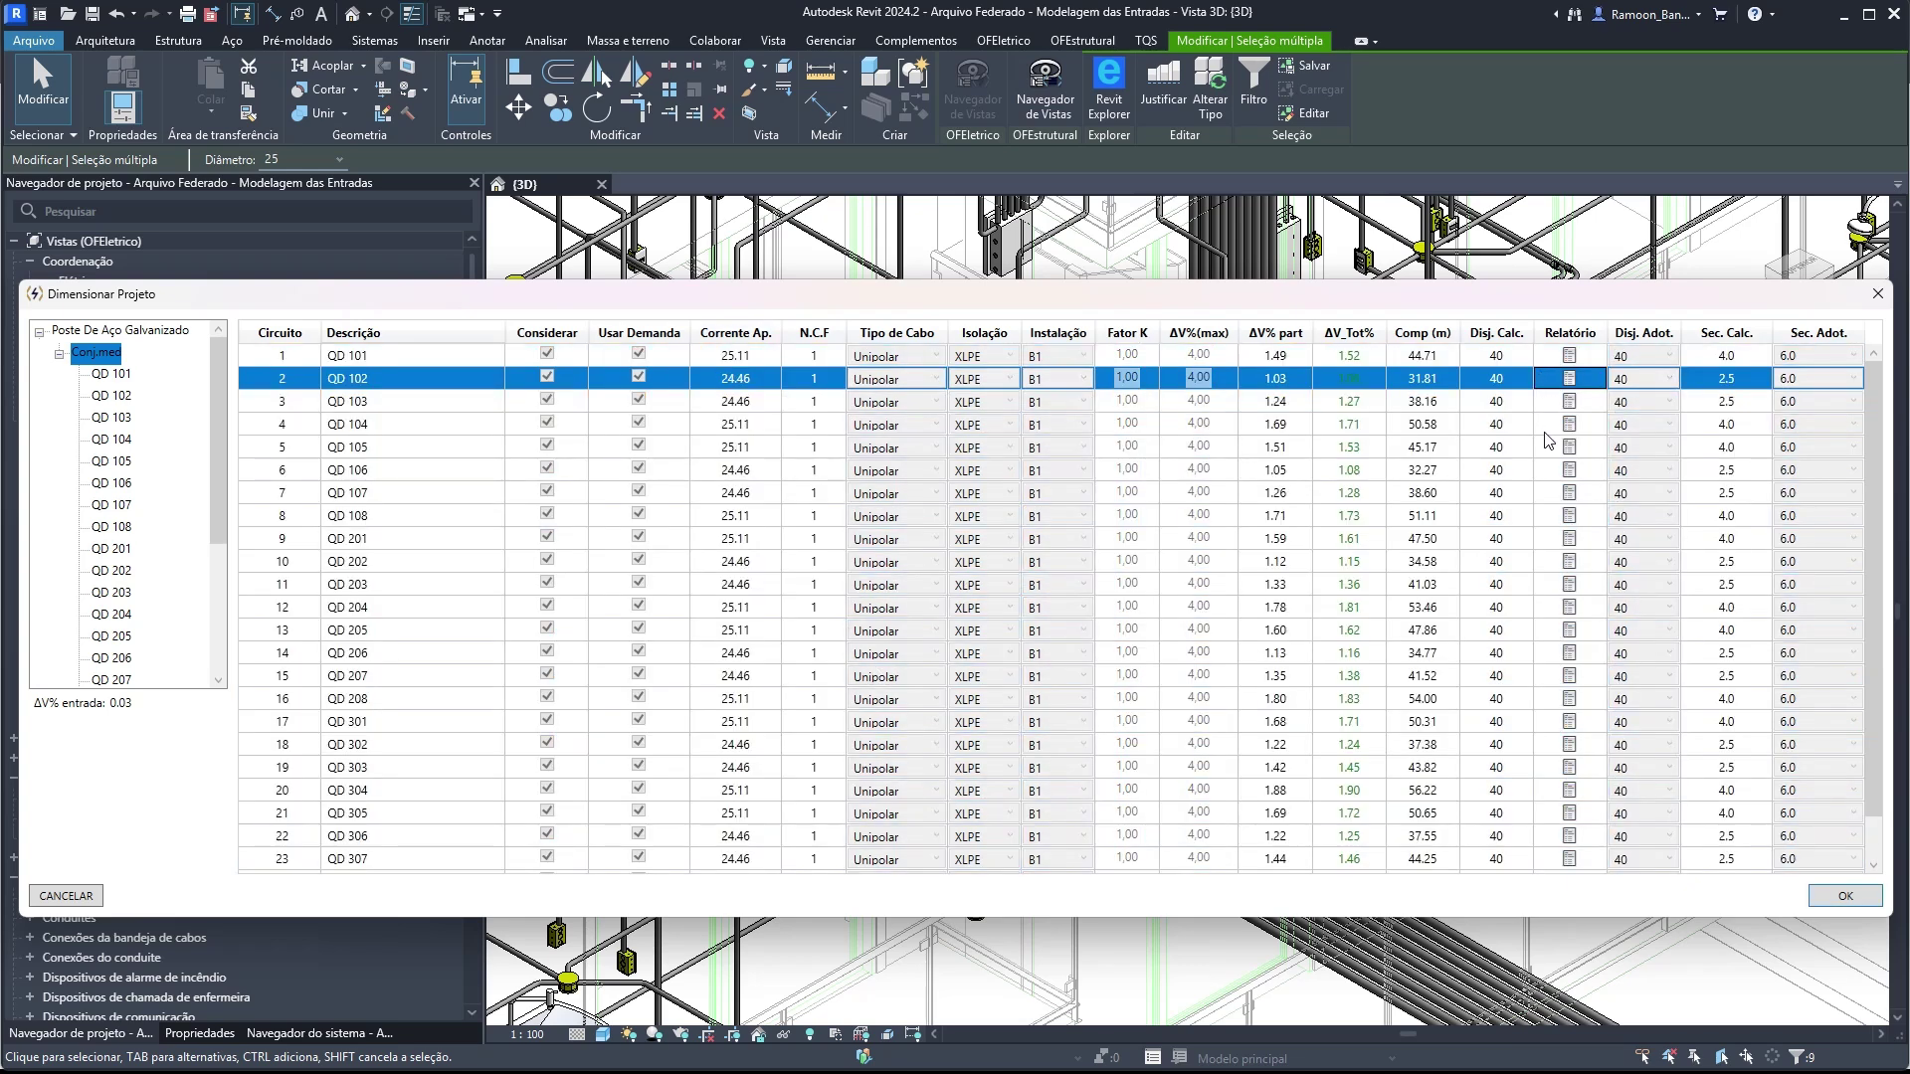
mouse_move(1570, 388)
- Open the area-criterion sizing of the metering panel for the Conj.med circuit under Poste De Aço Galvanizado
click(73, 332)
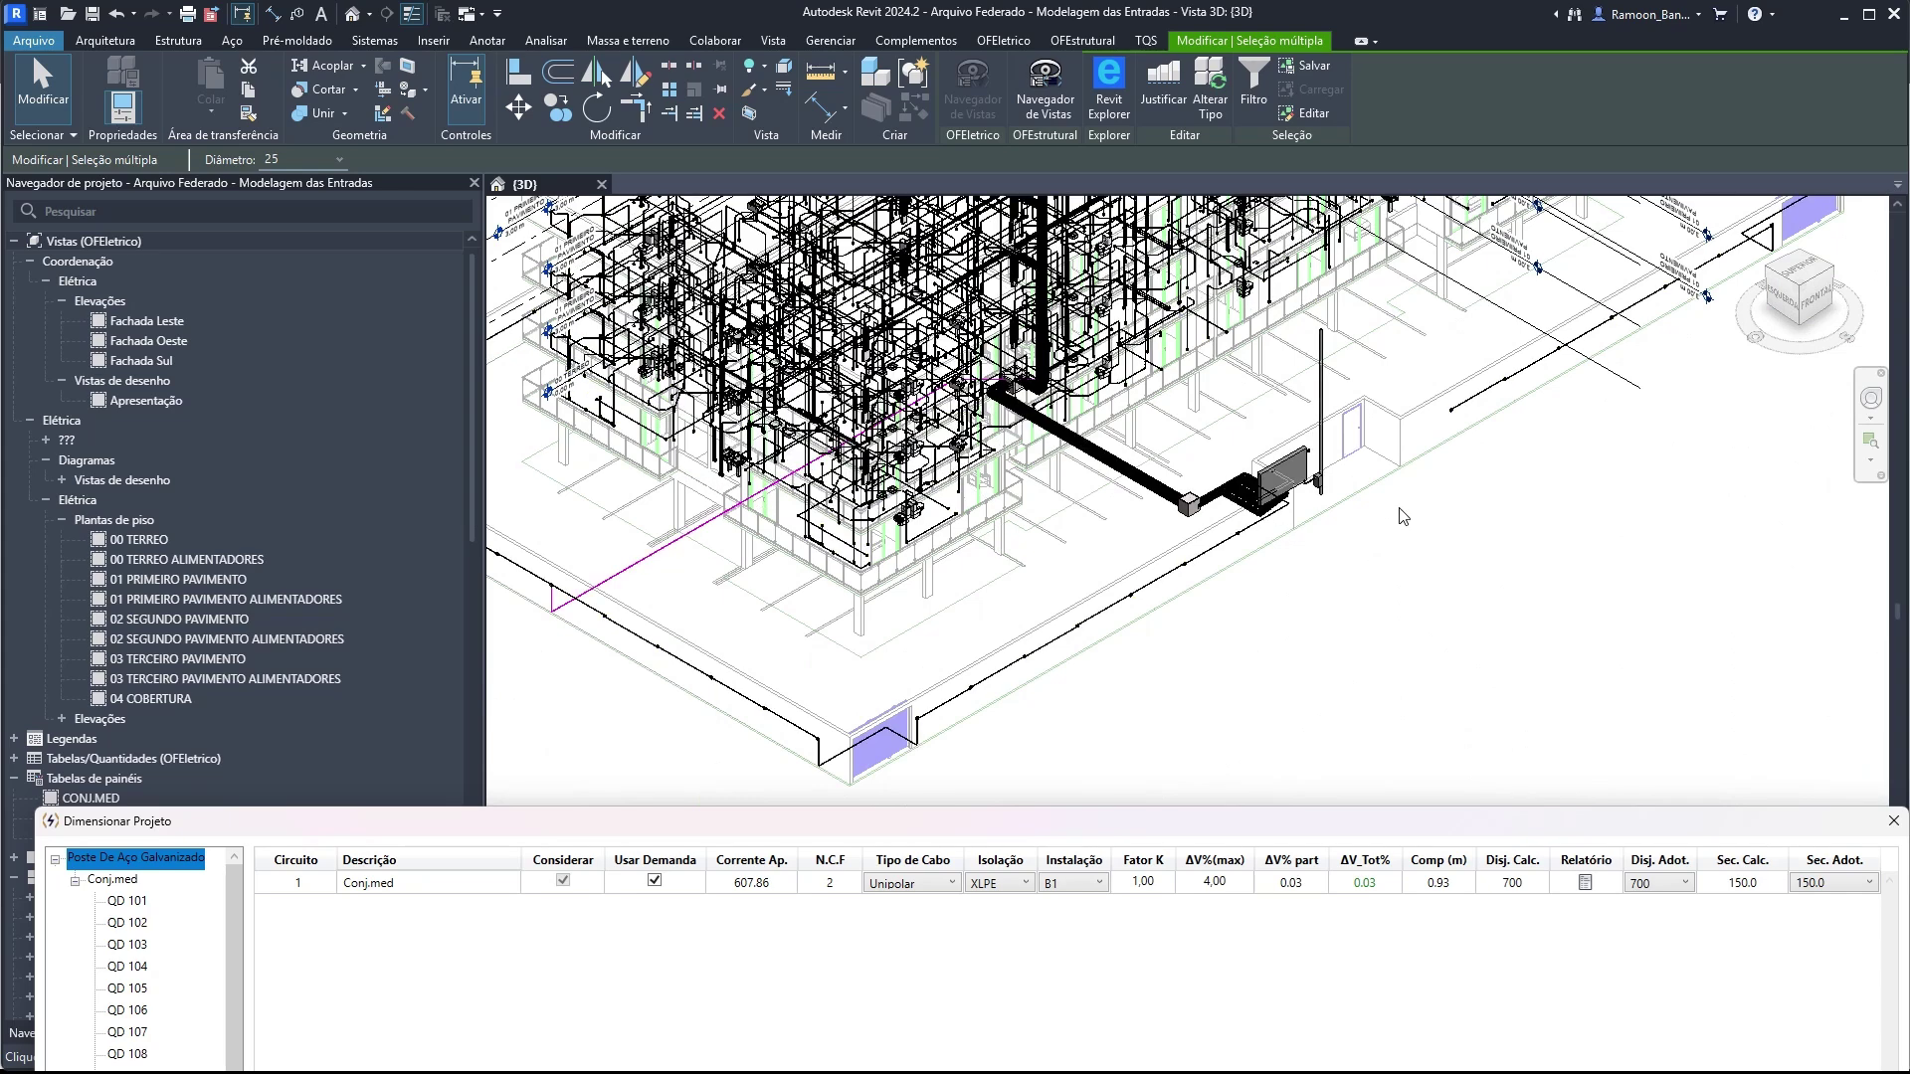
scroll(1325, 478, up, 3)
scroll(1213, 489, up, 2)
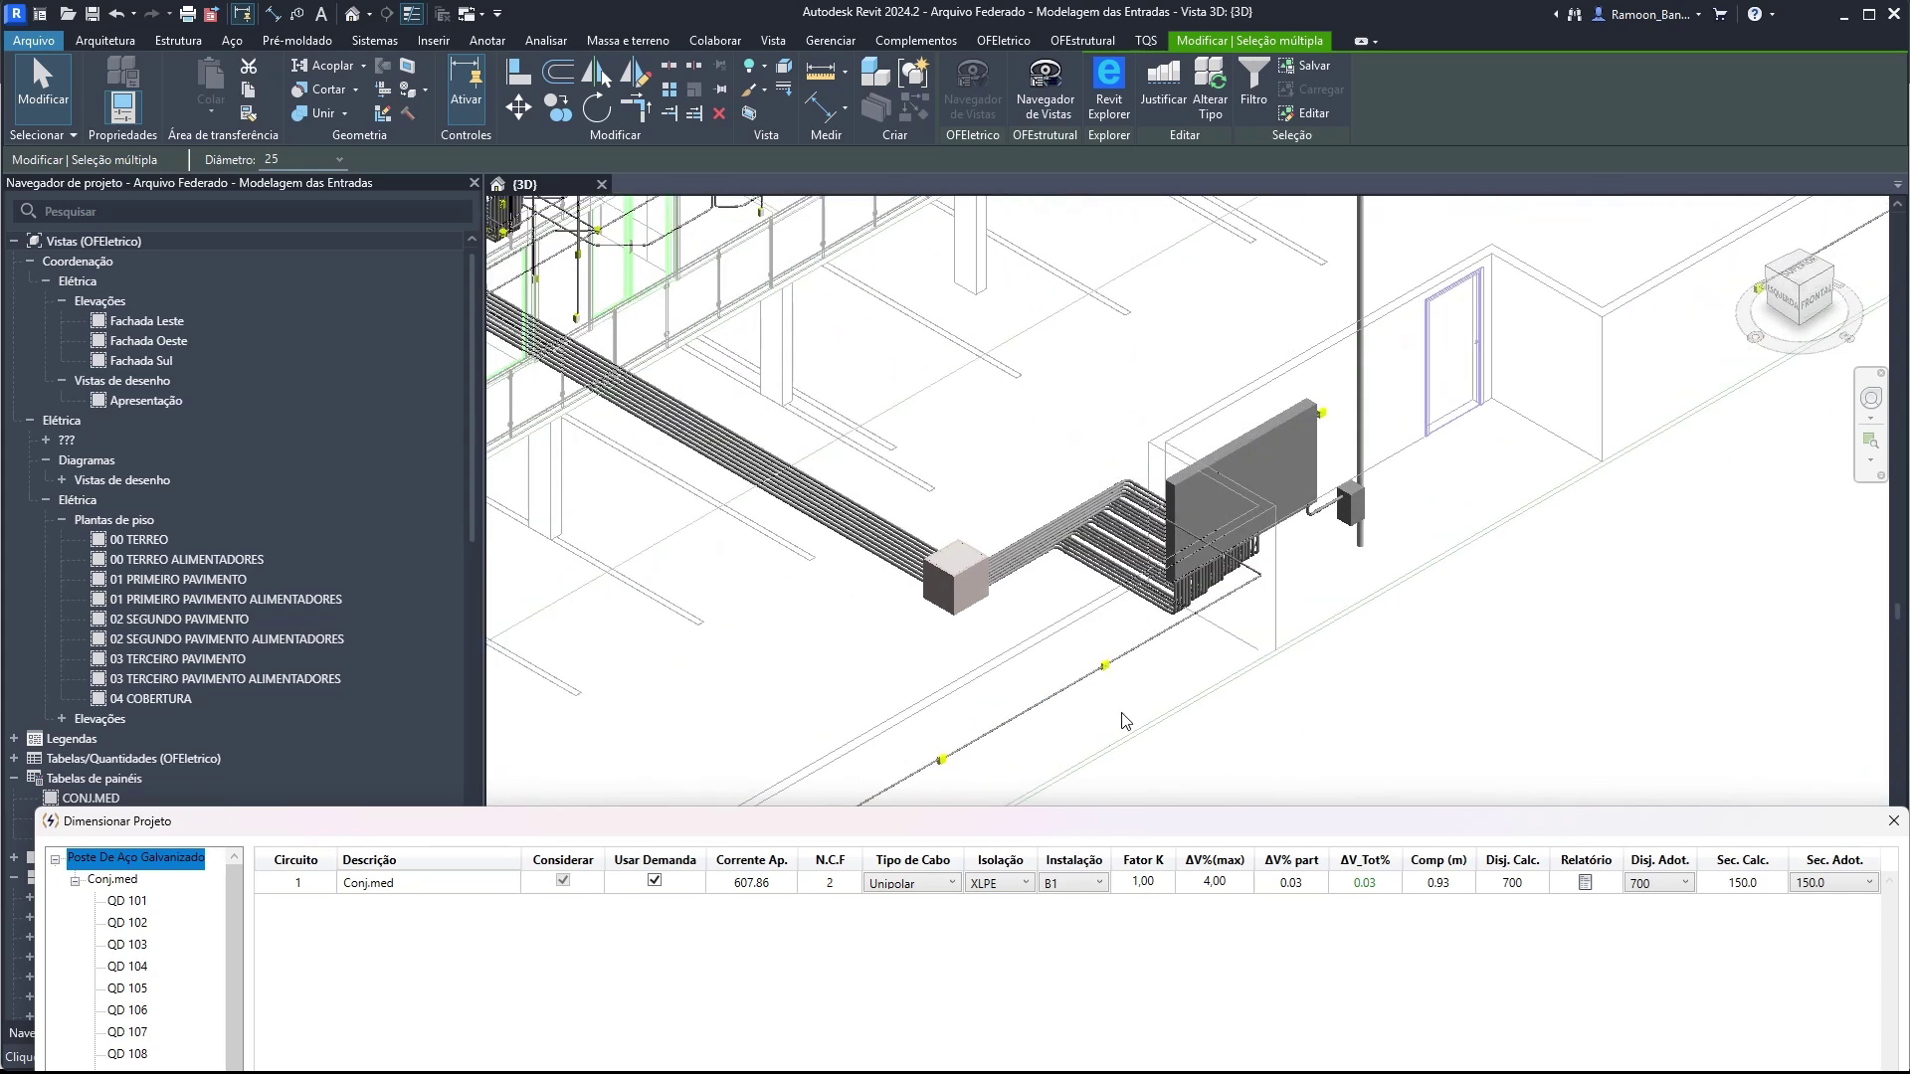
click(801, 890)
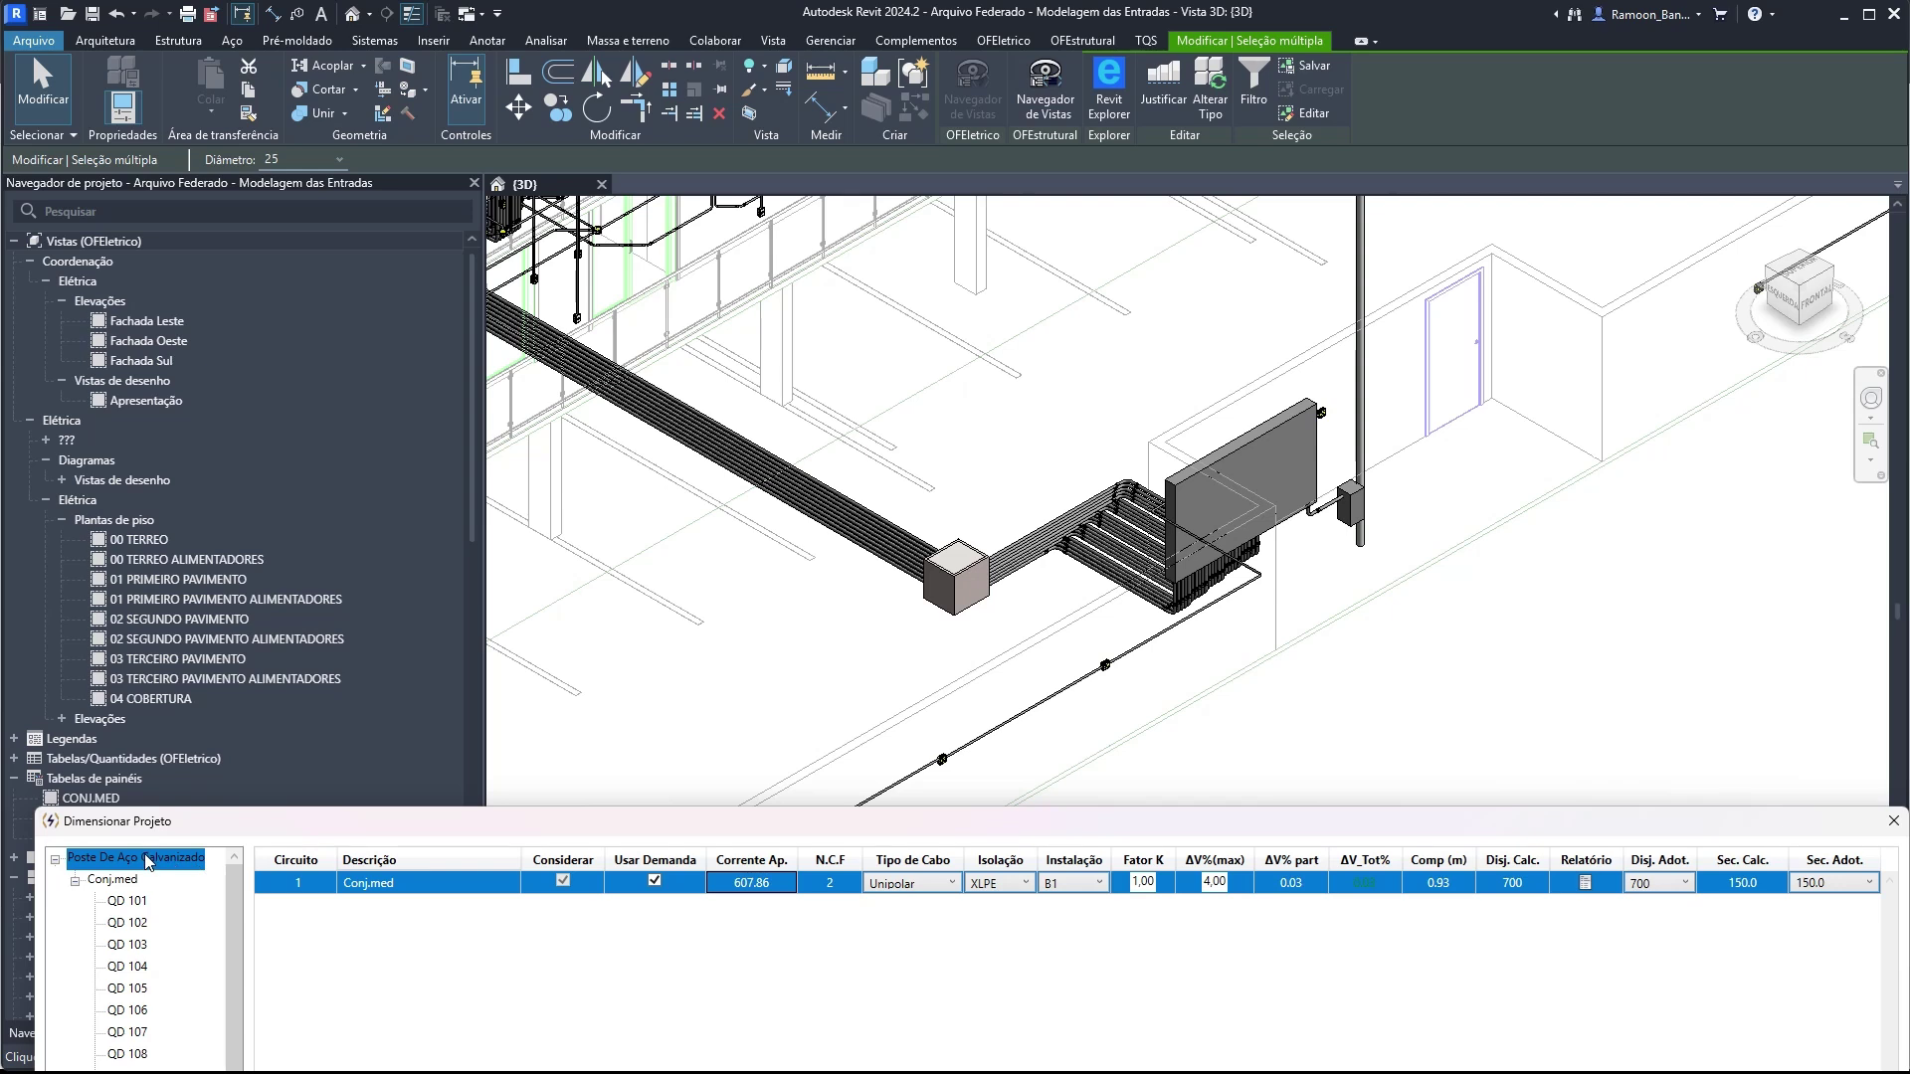
right_click(449, 890)
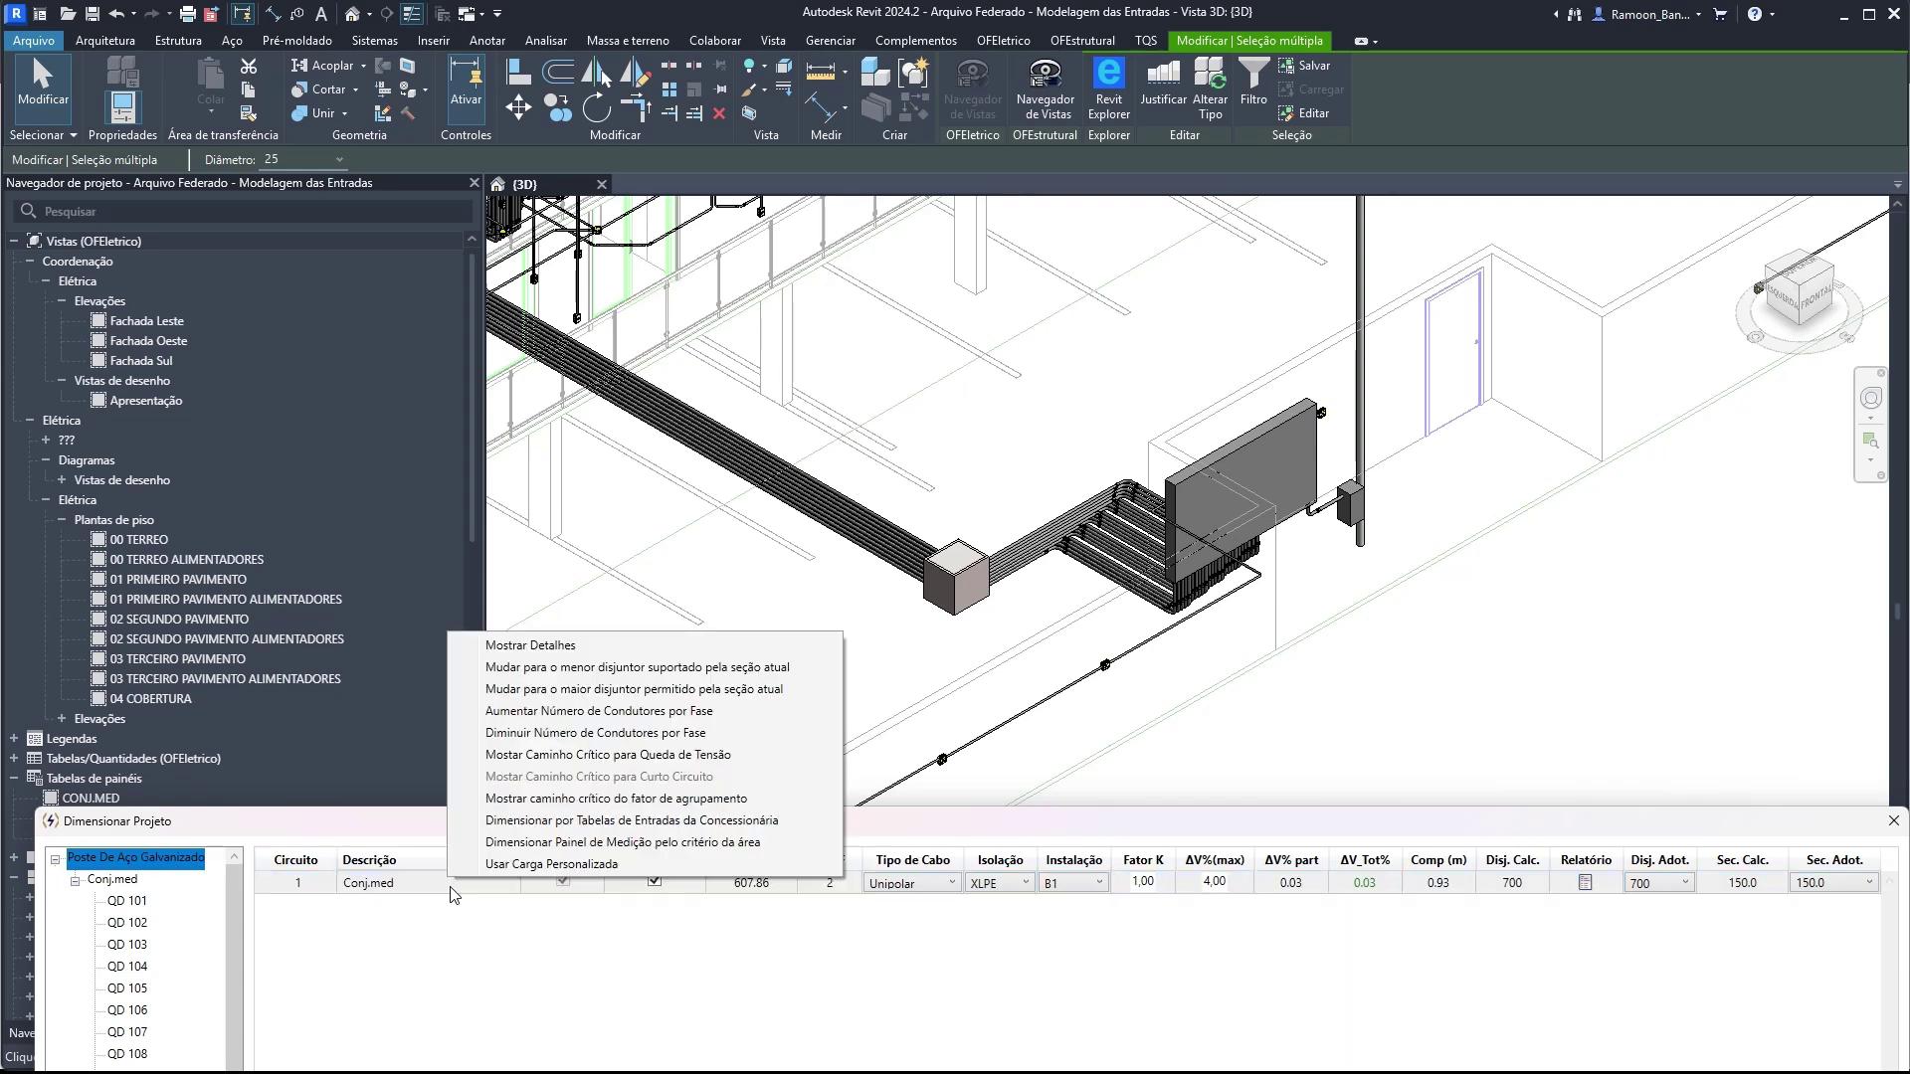
click(676, 845)
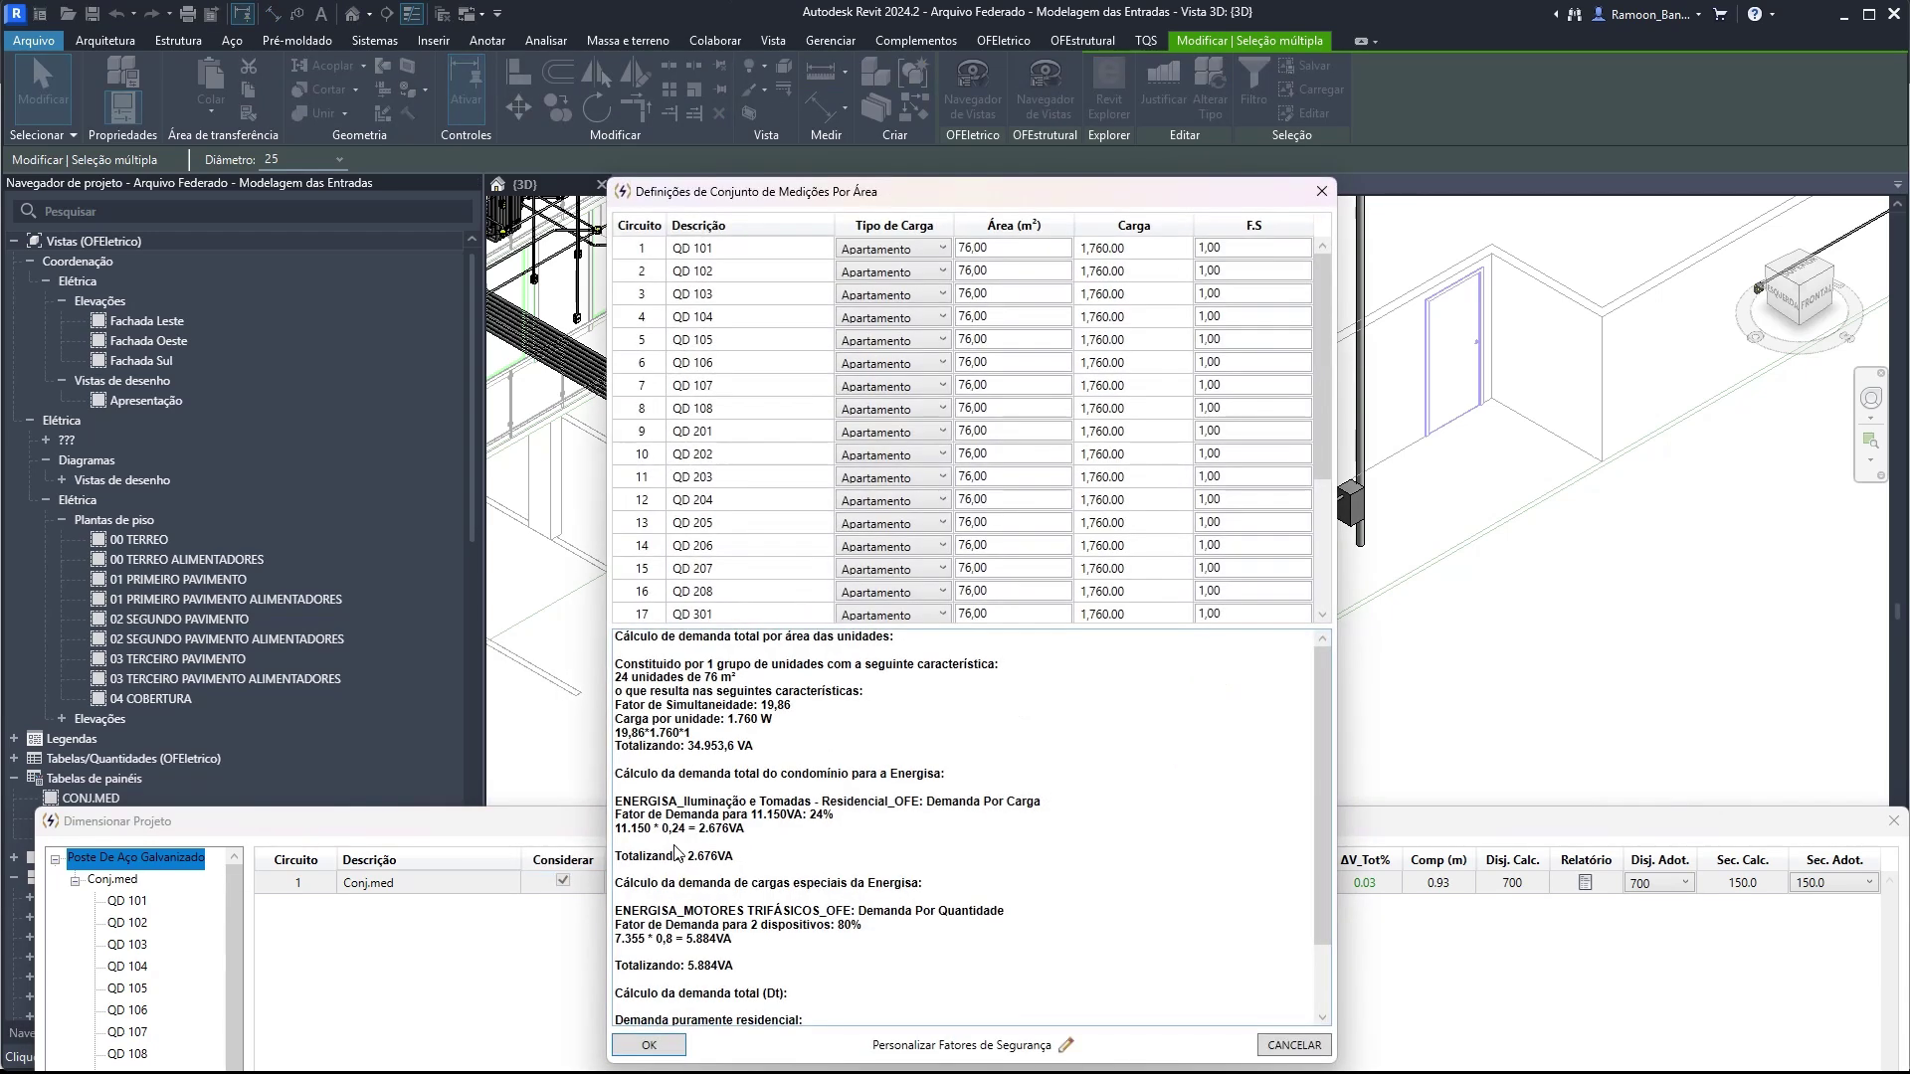
- Set the load type of circuits QD 101 to QD 308 to Apartamento
drag(732, 248, 750, 557)
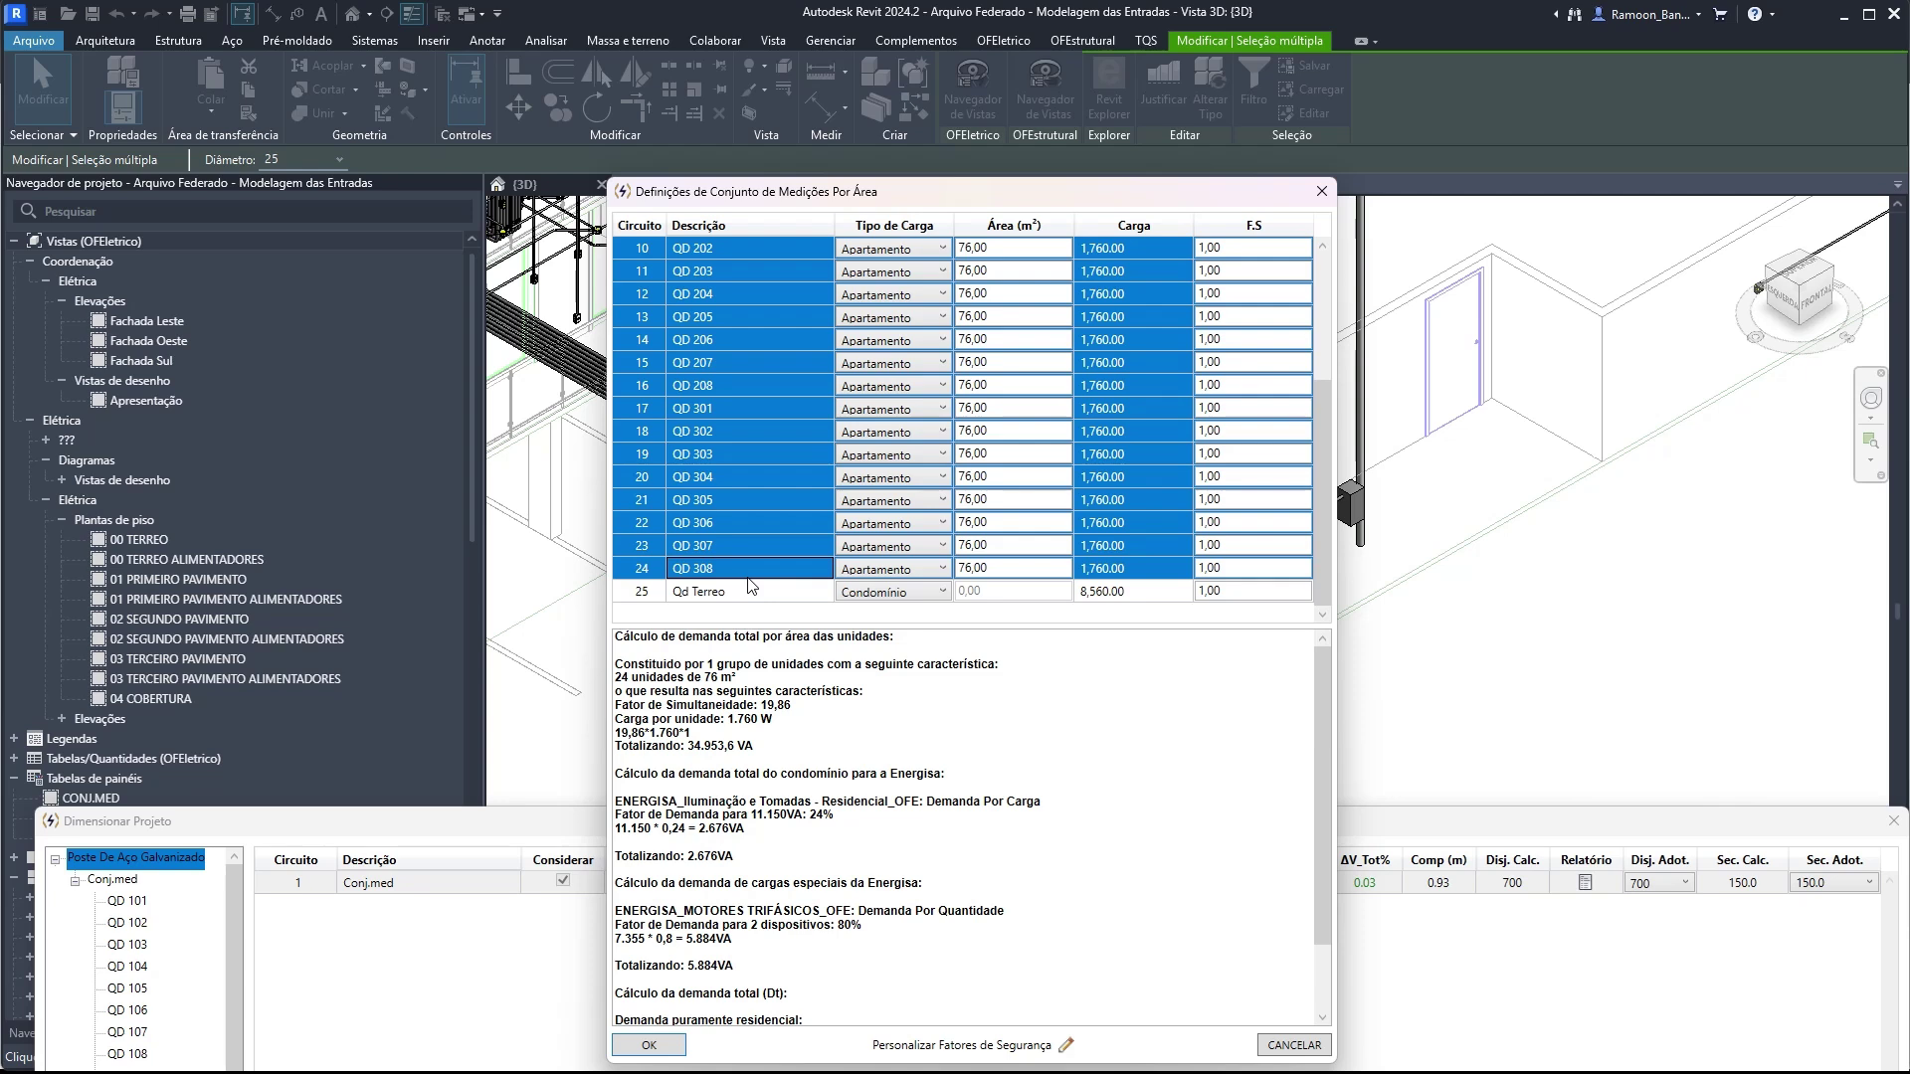
scroll(814, 428, up, 3)
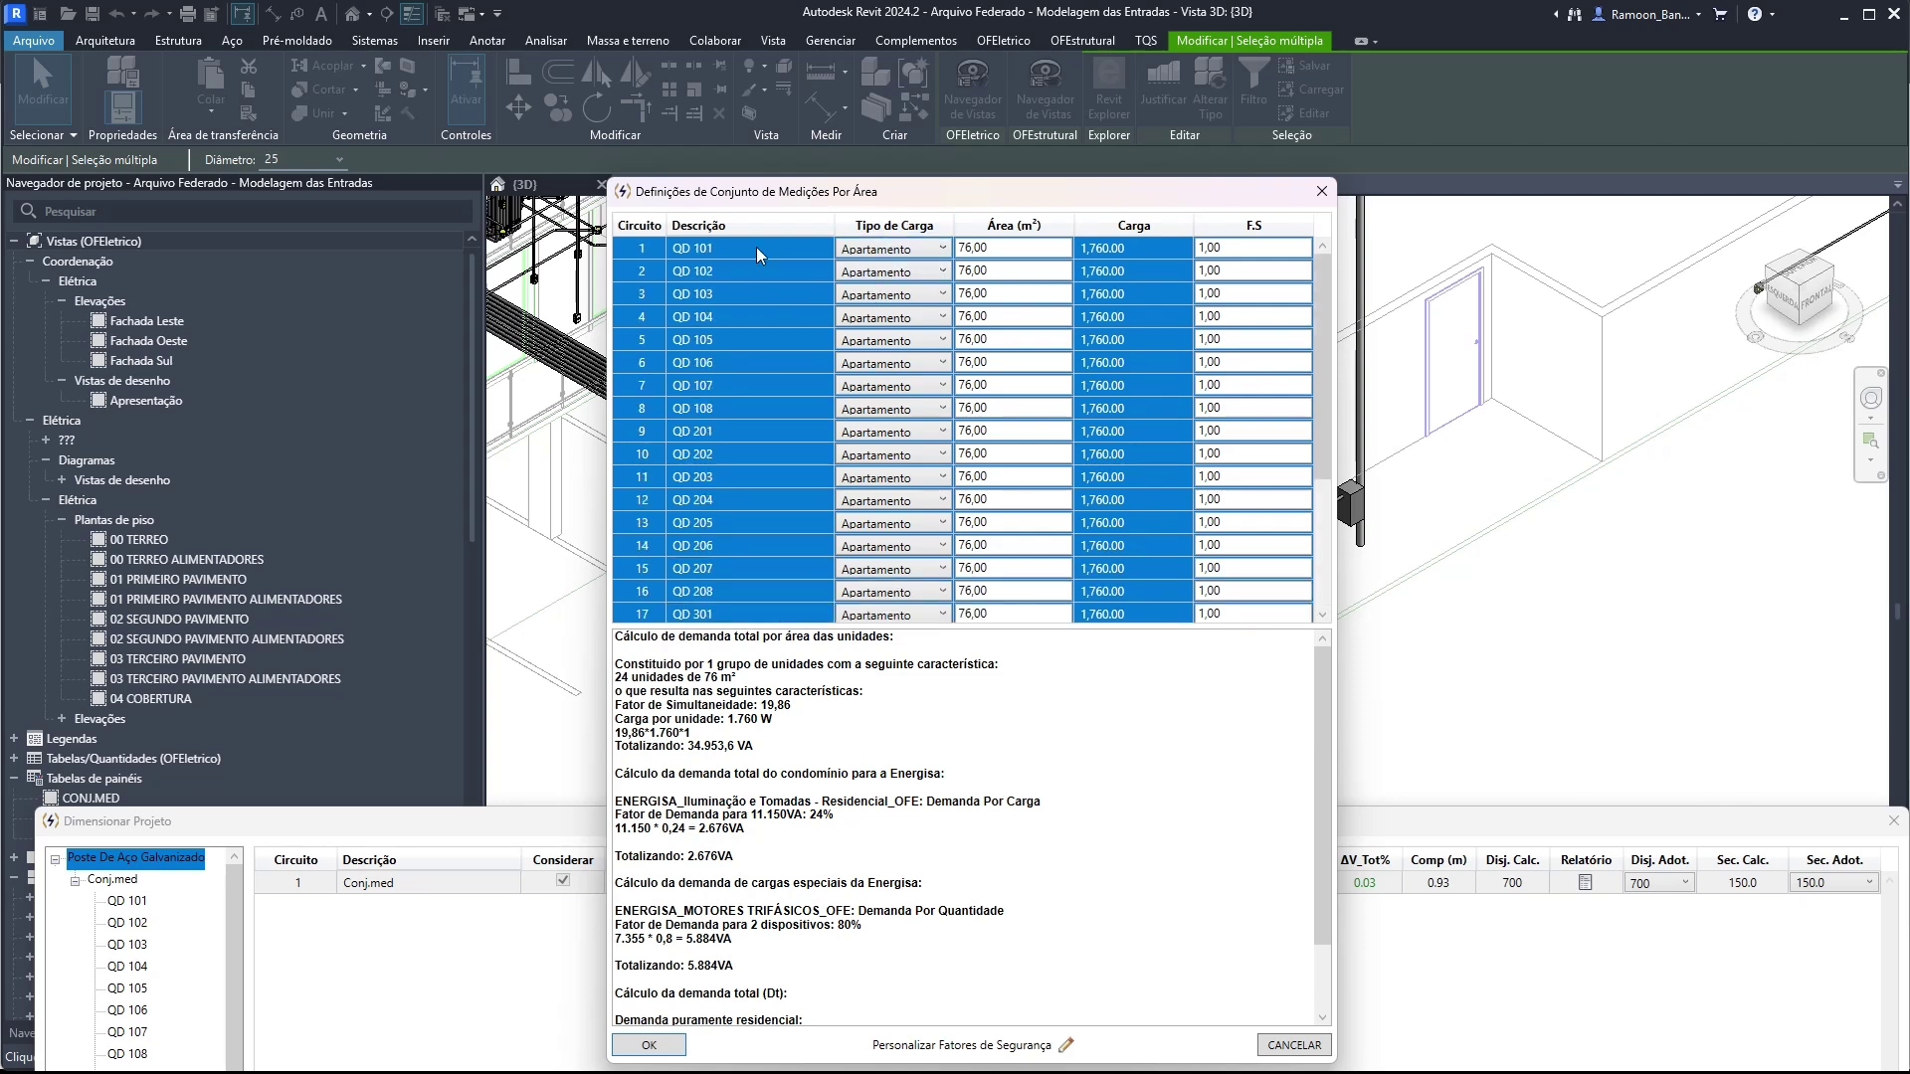
scroll(717, 254, down, 1)
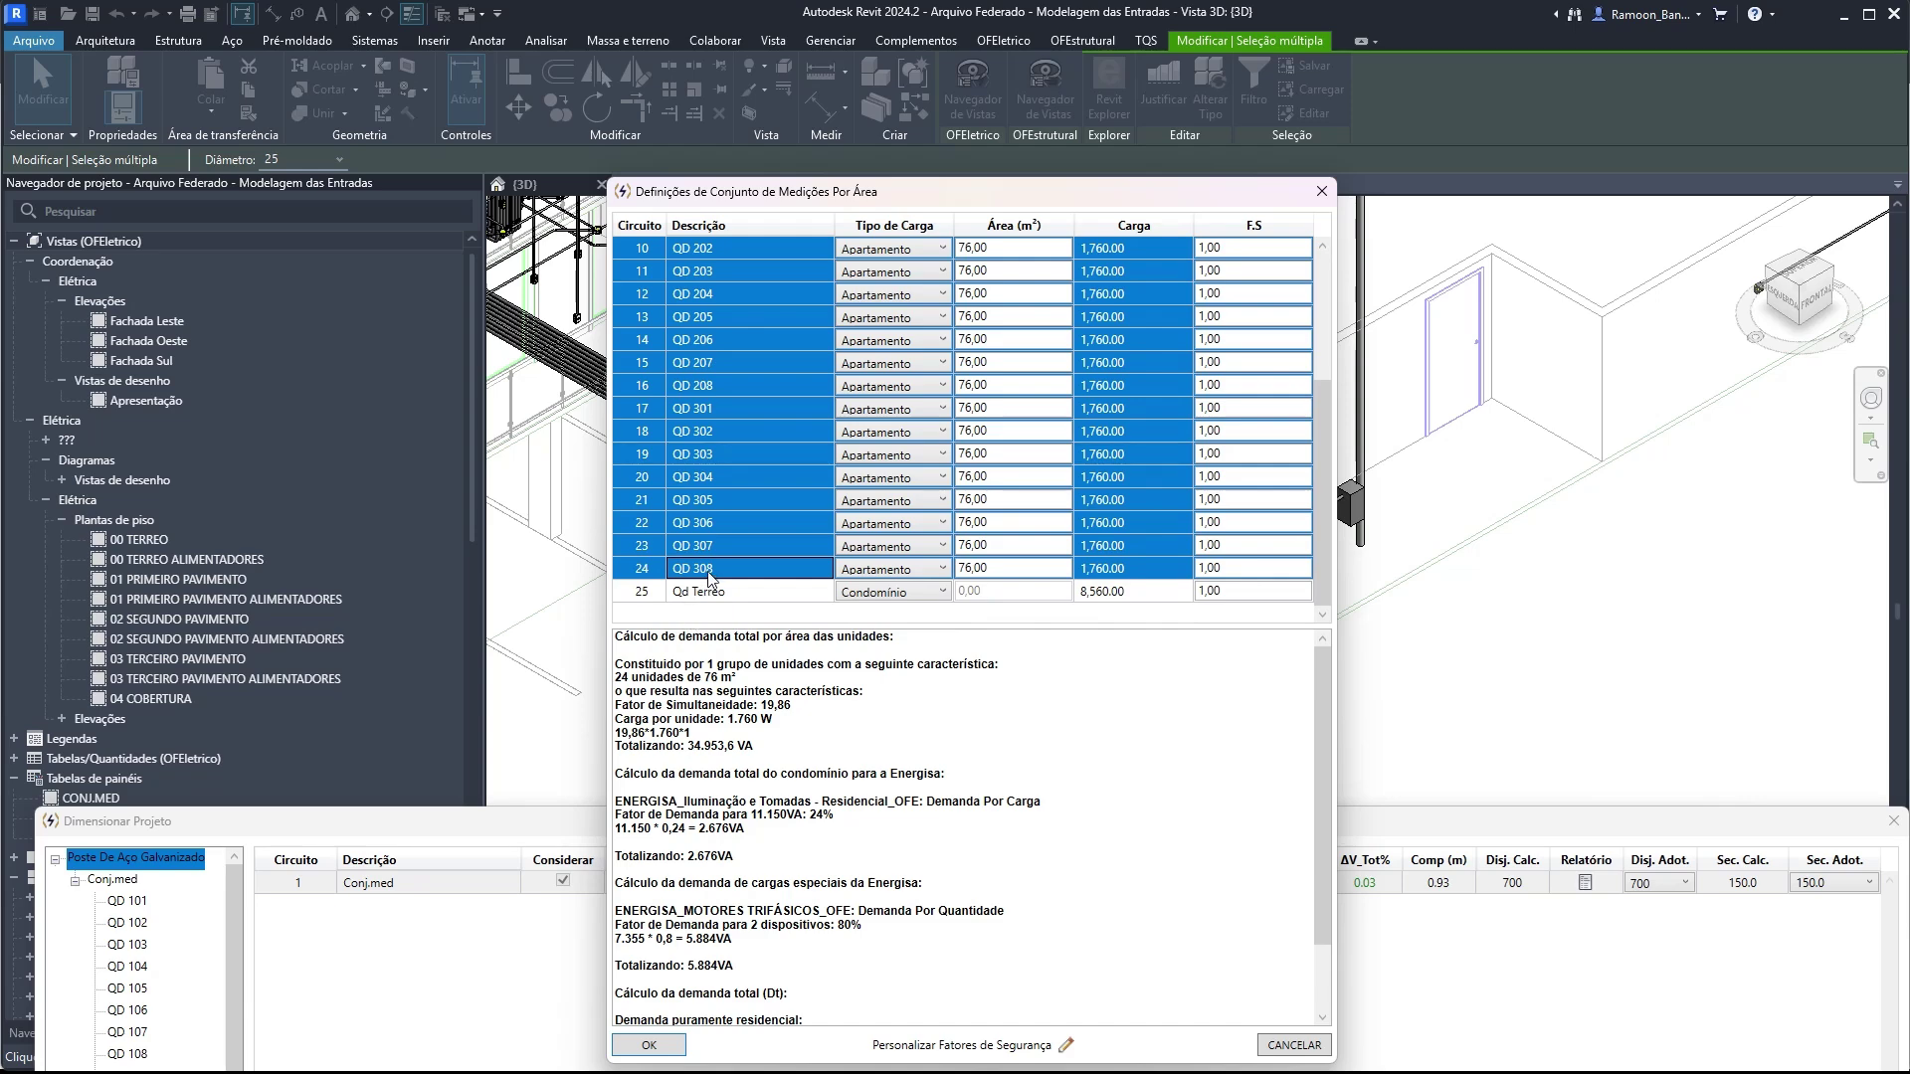
scroll(872, 254, up, 1)
click(872, 251)
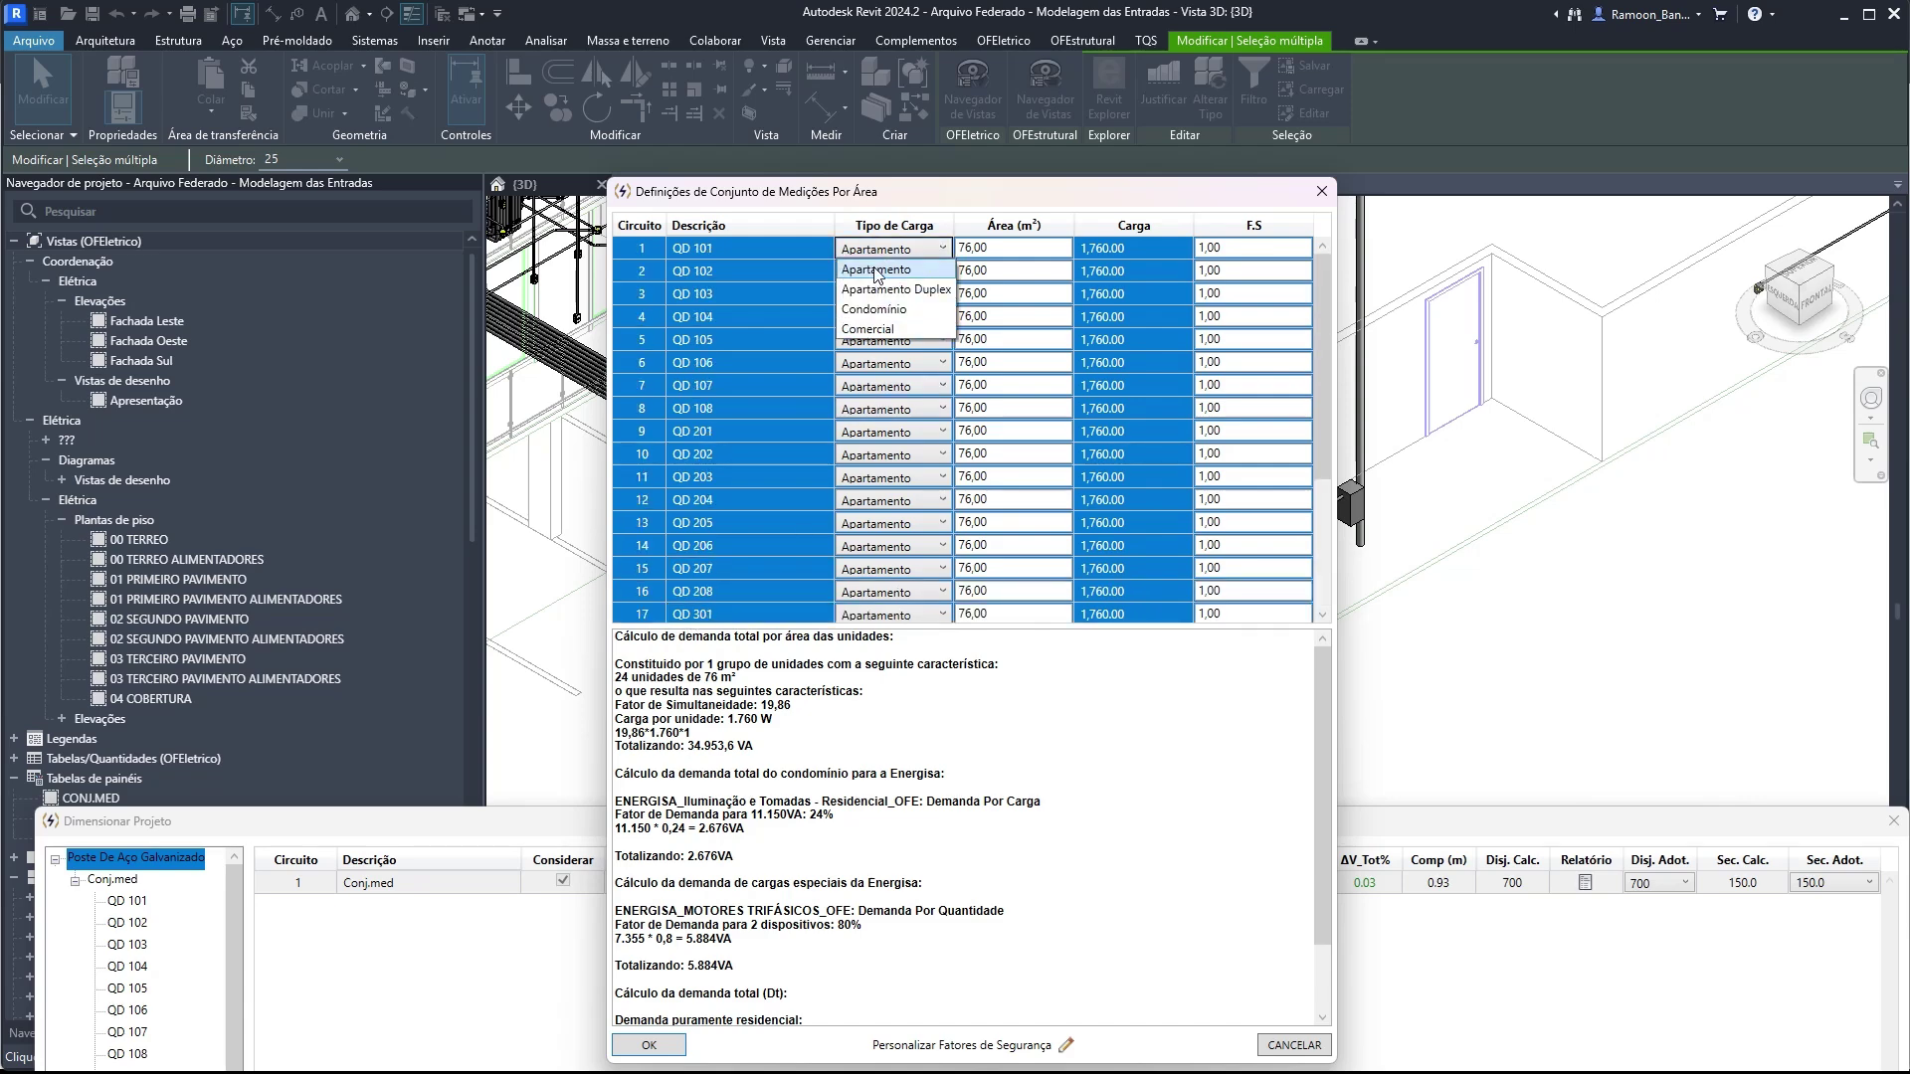
click(876, 271)
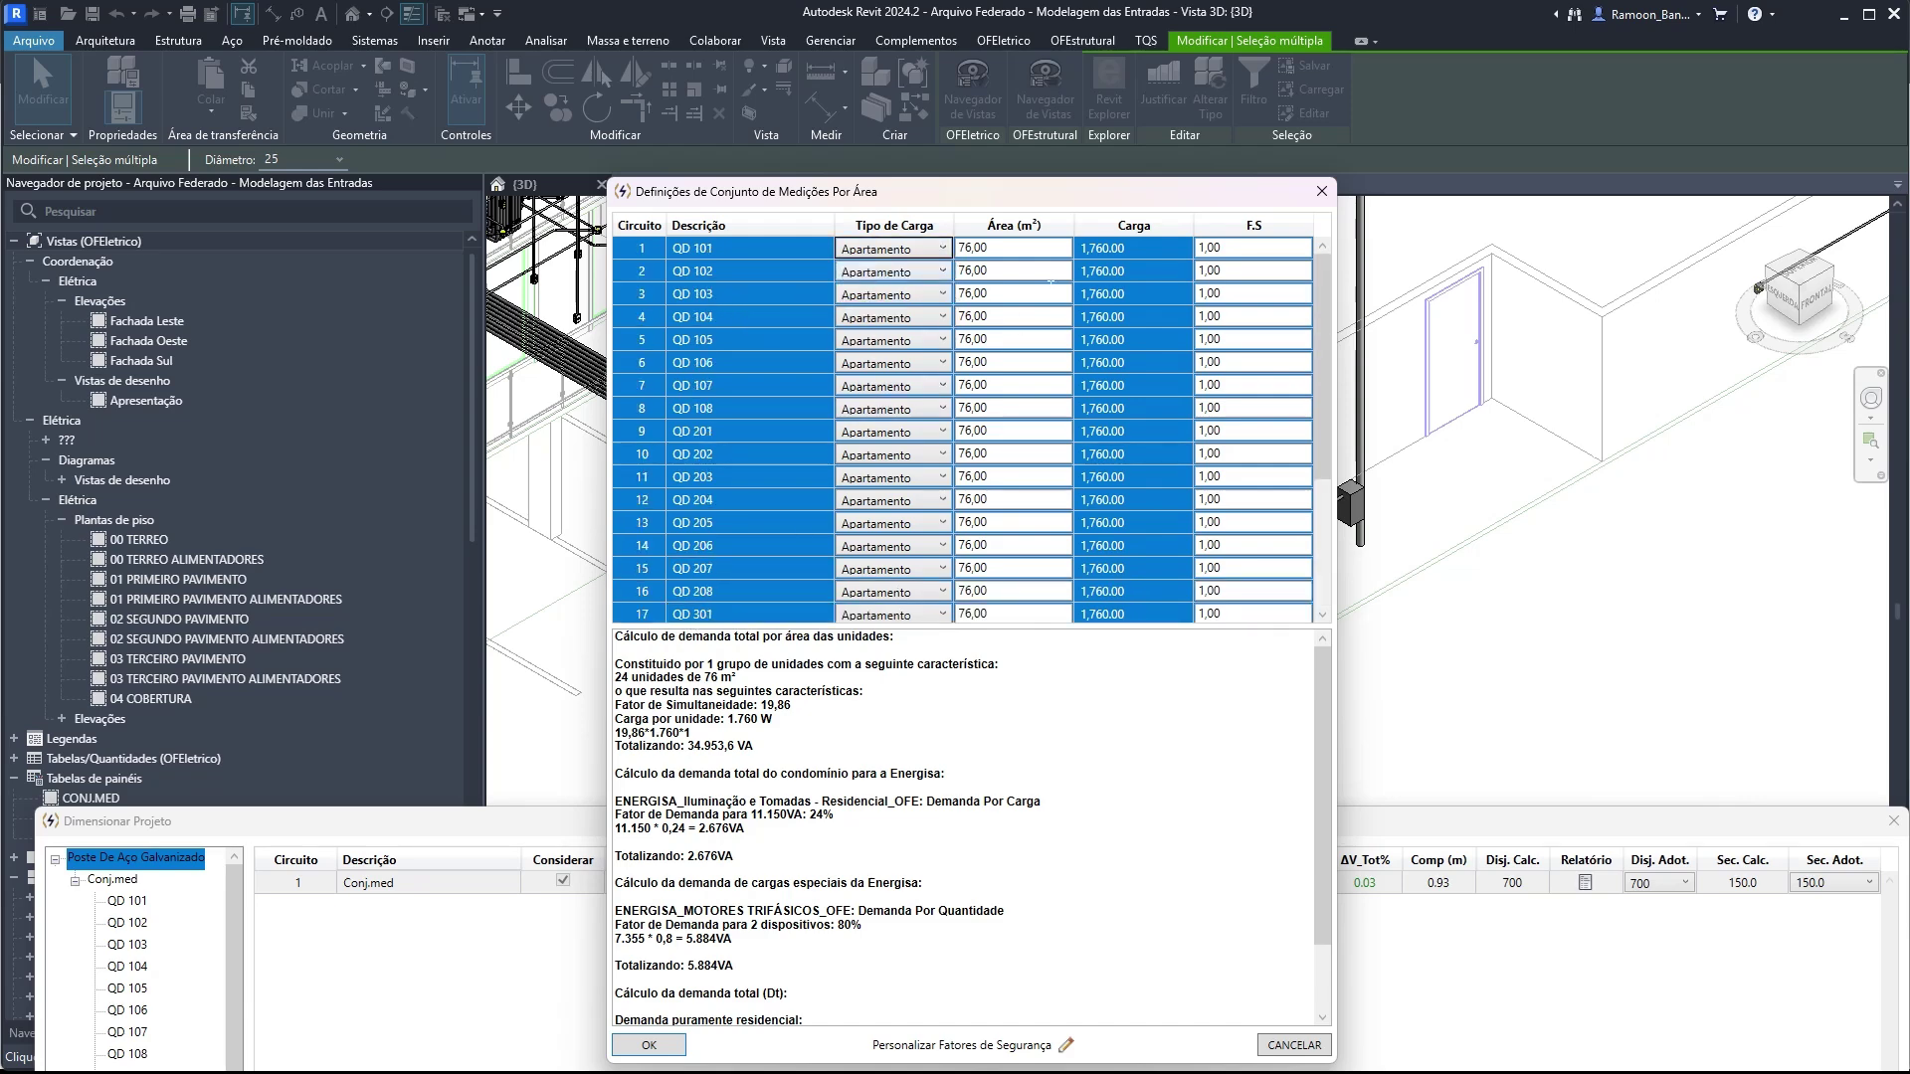
- Select circuits QD 101, 104, 105 and 108 and their counterparts in the 200 and 300 series
click(764, 257)
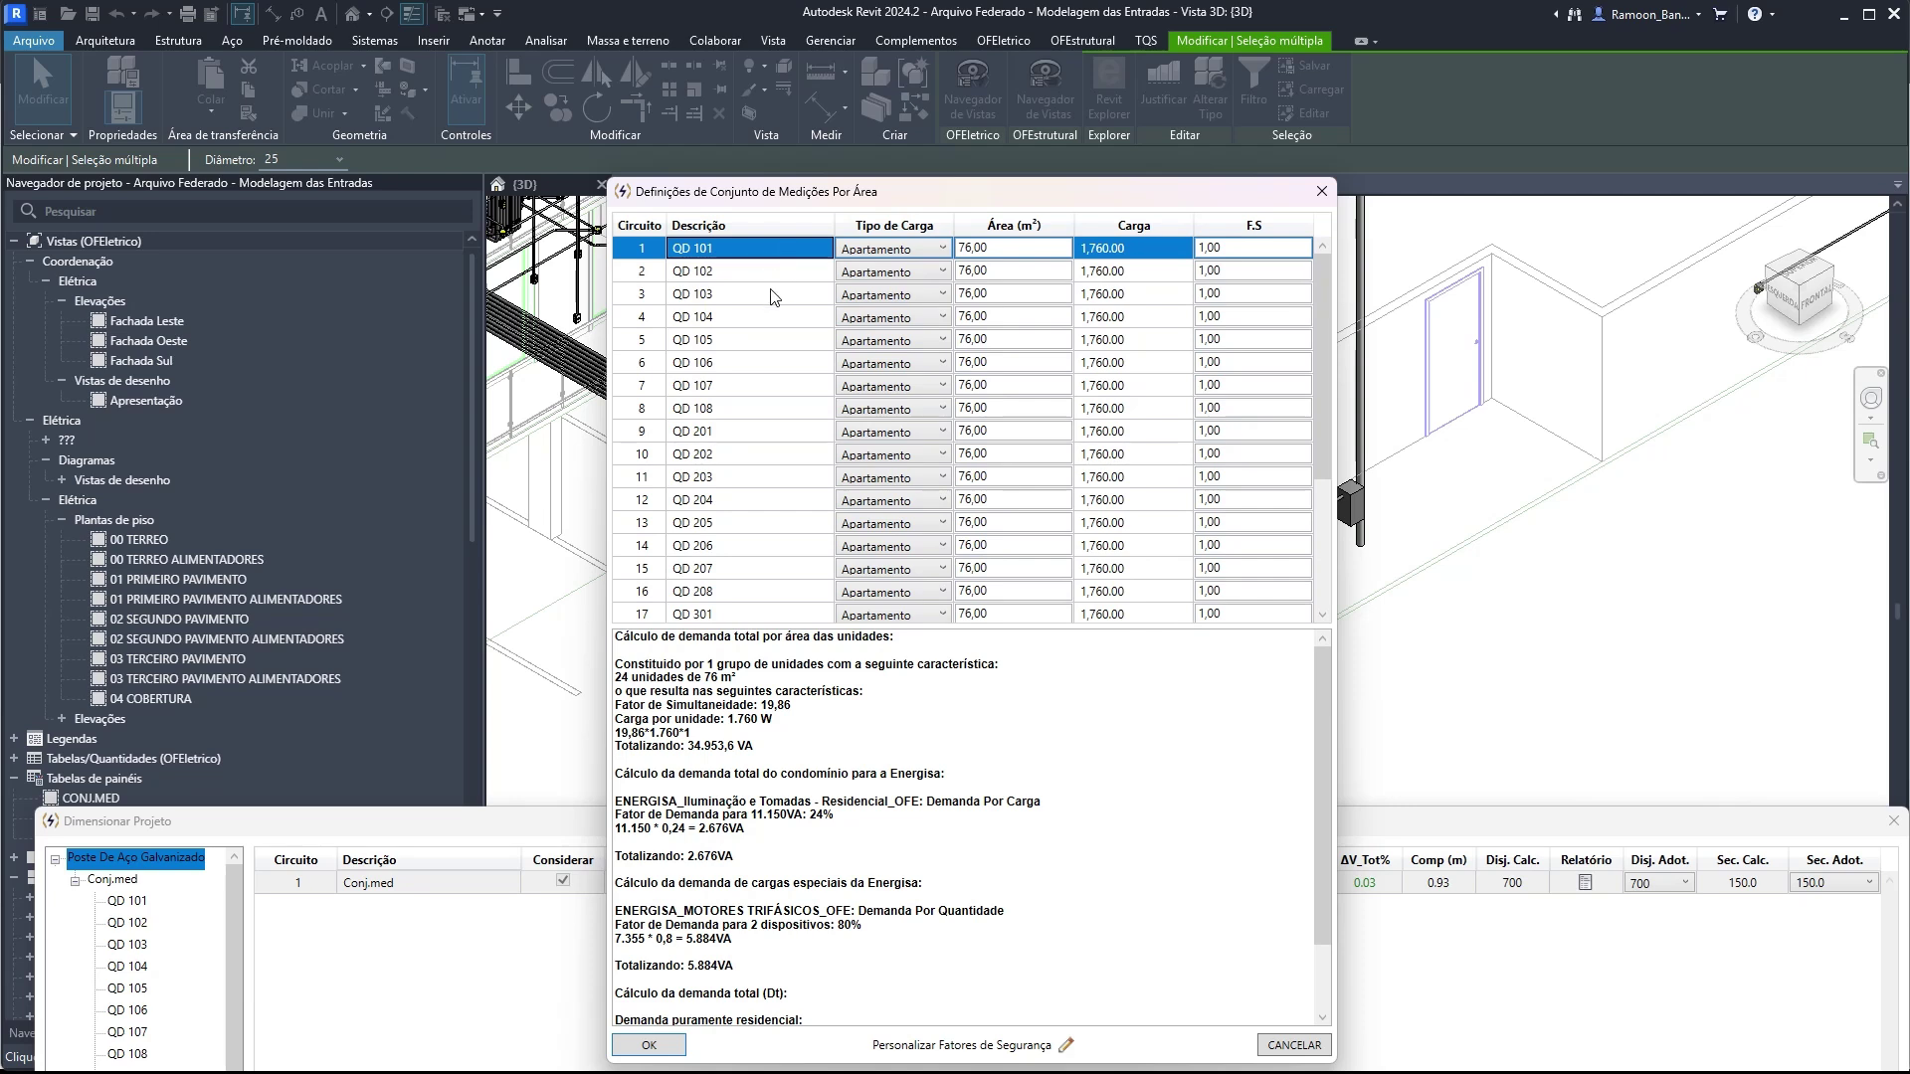
ctrl+click(739, 320)
ctrl+click(736, 344)
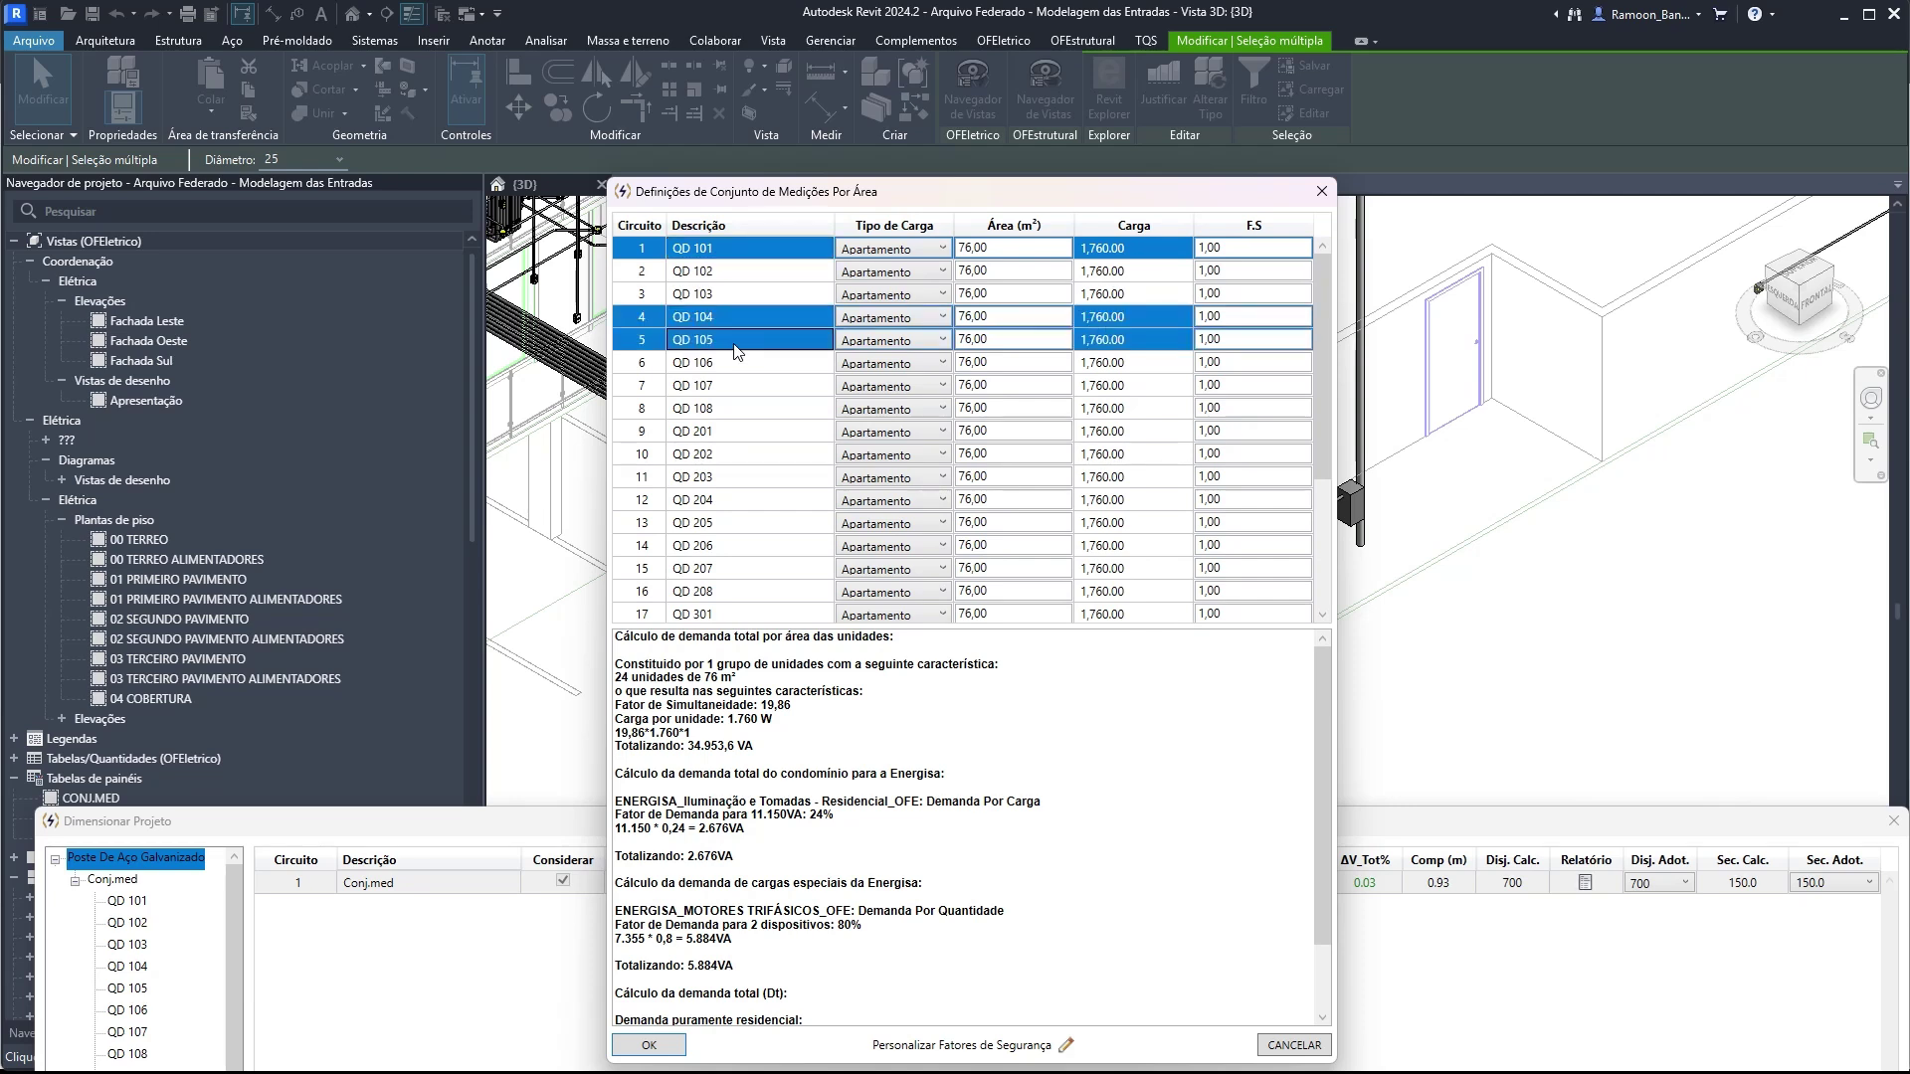
ctrl+click(752, 412)
scroll(777, 462, down, 2)
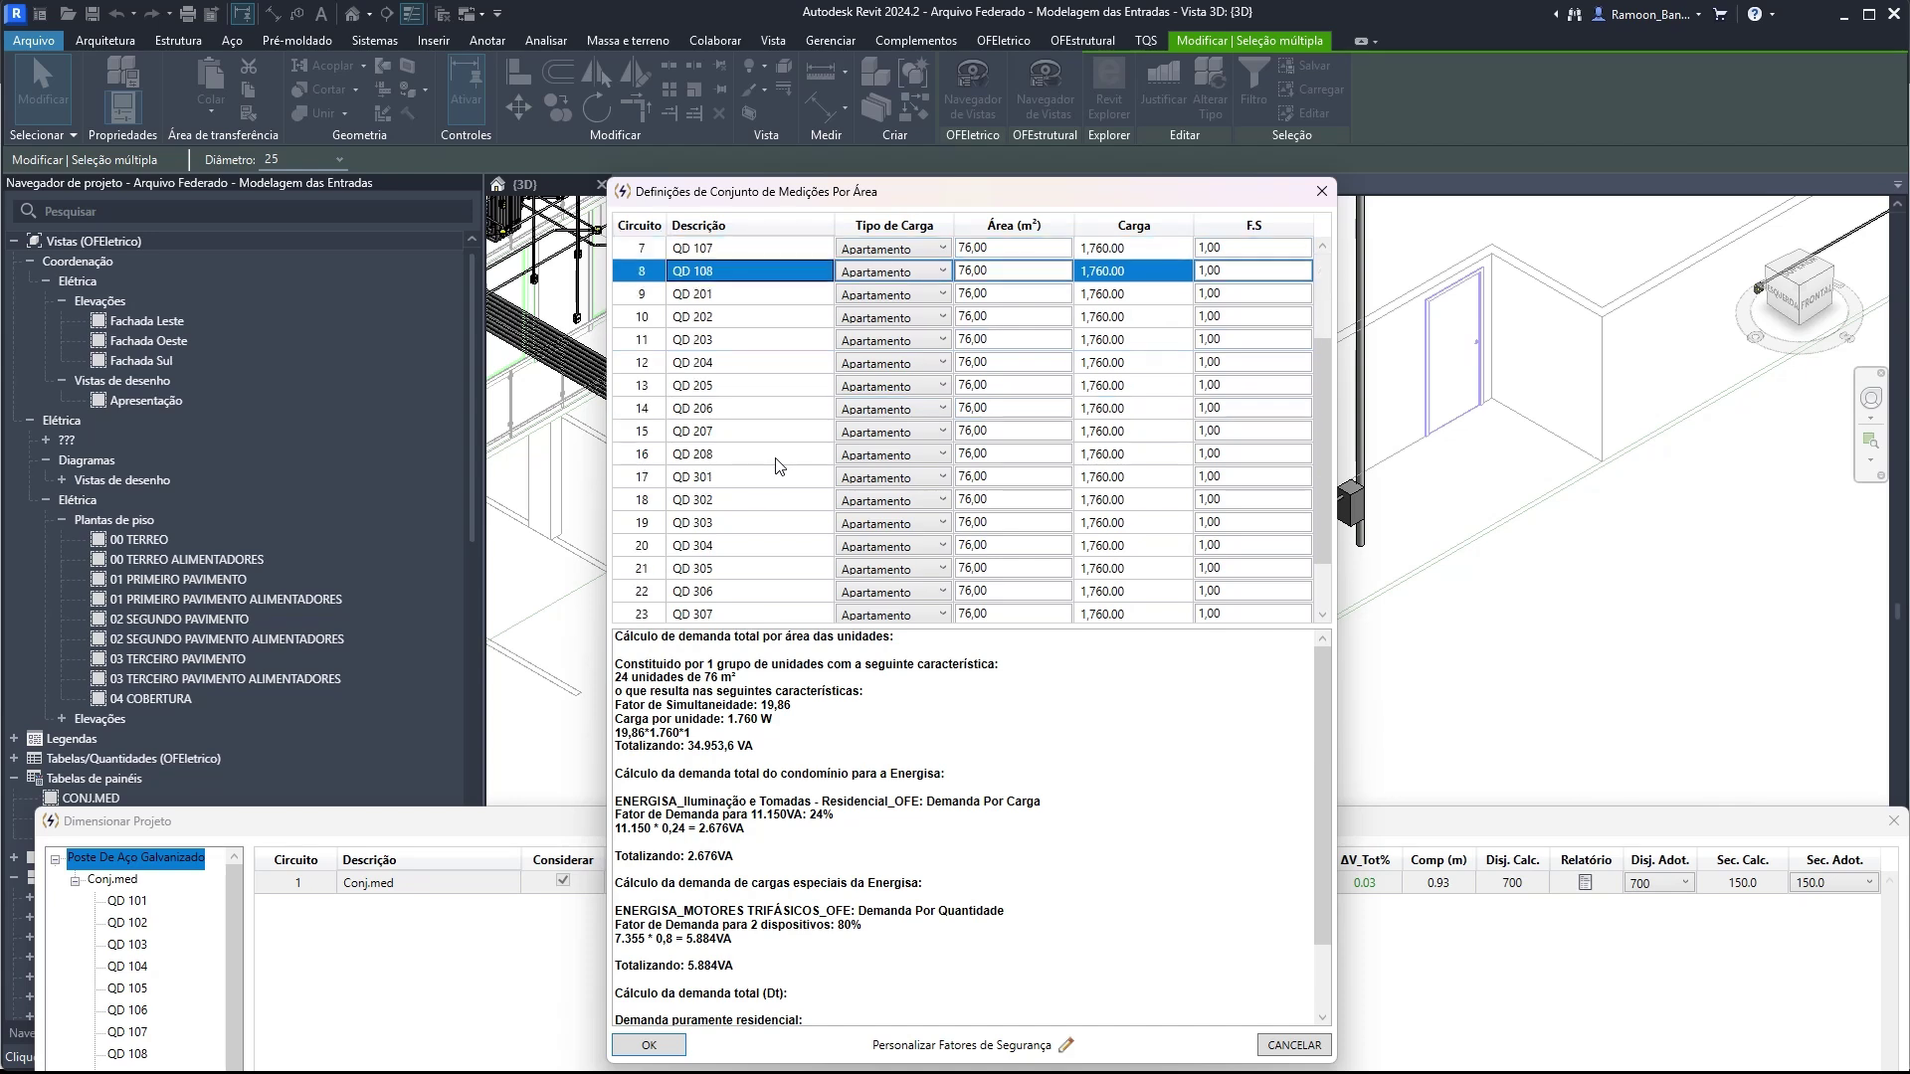
ctrl+click(736, 296)
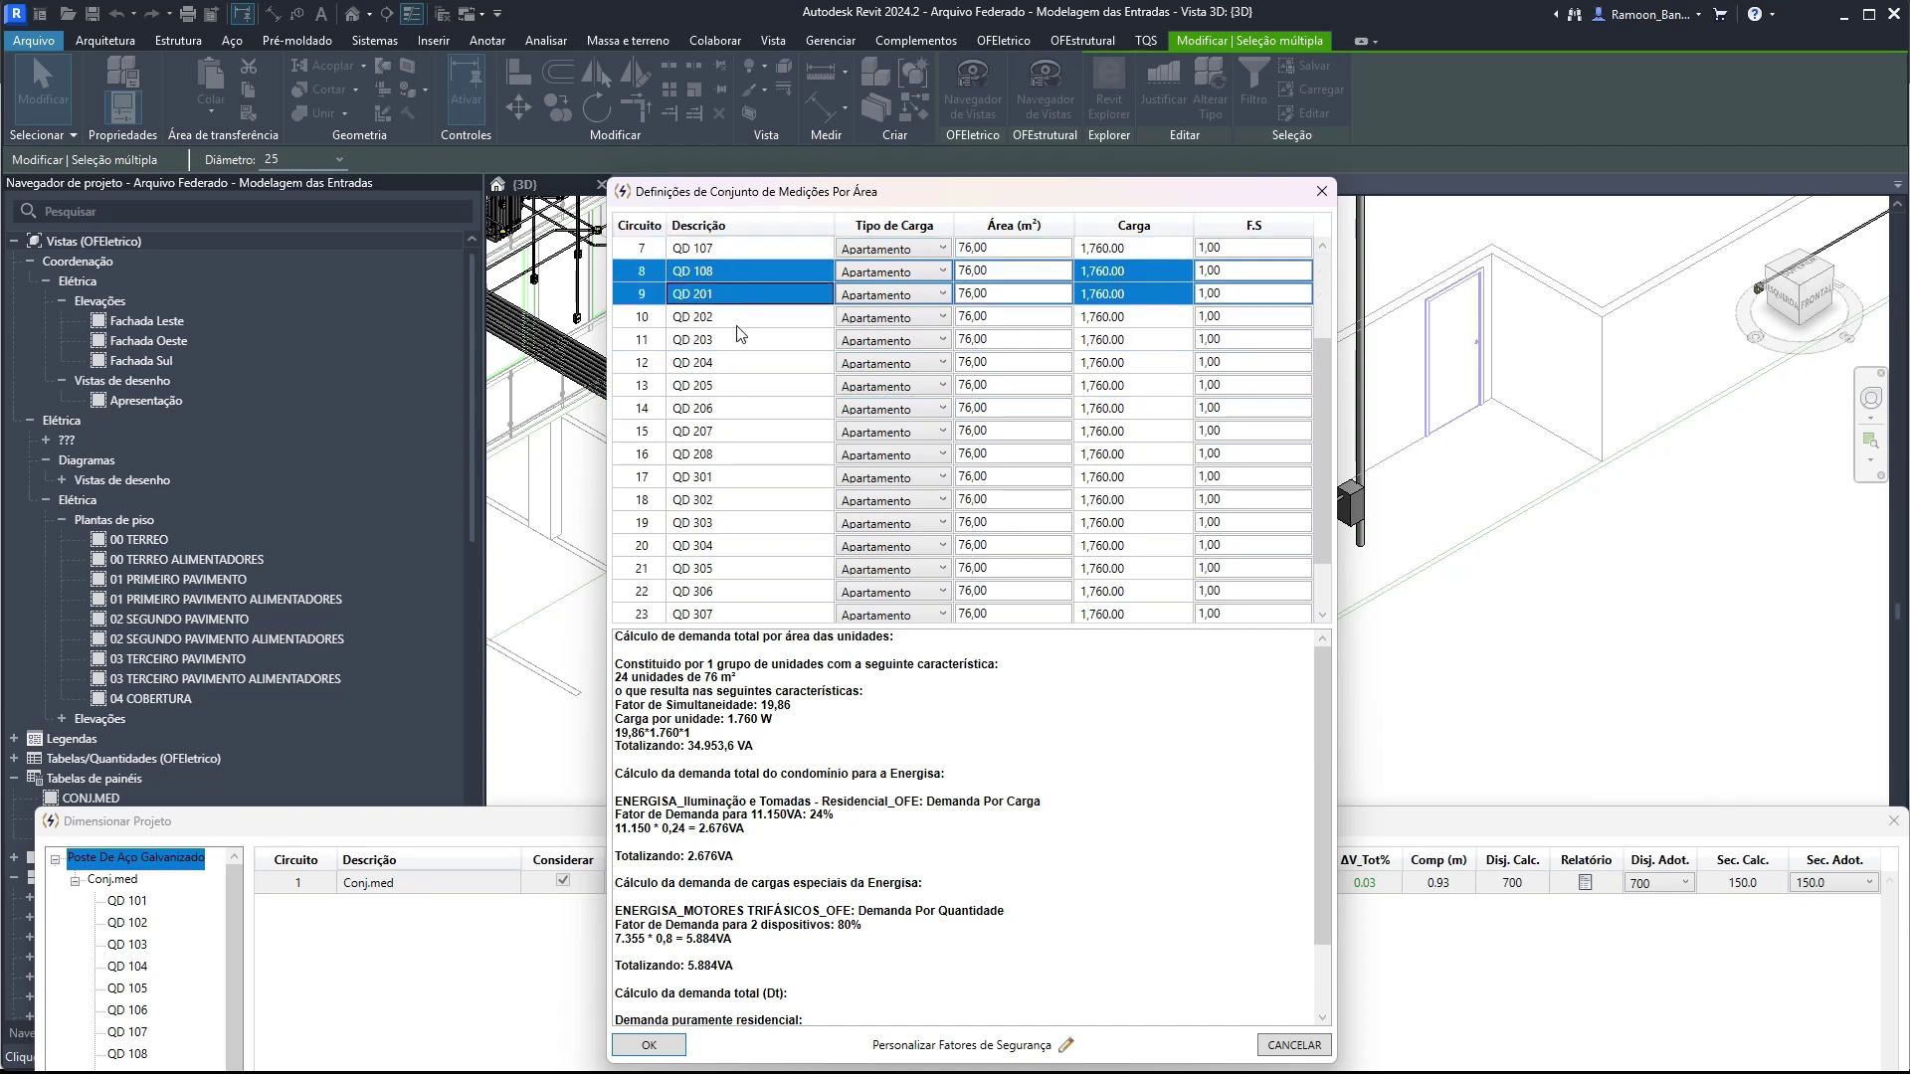
ctrl+click(725, 362)
ctrl+click(724, 388)
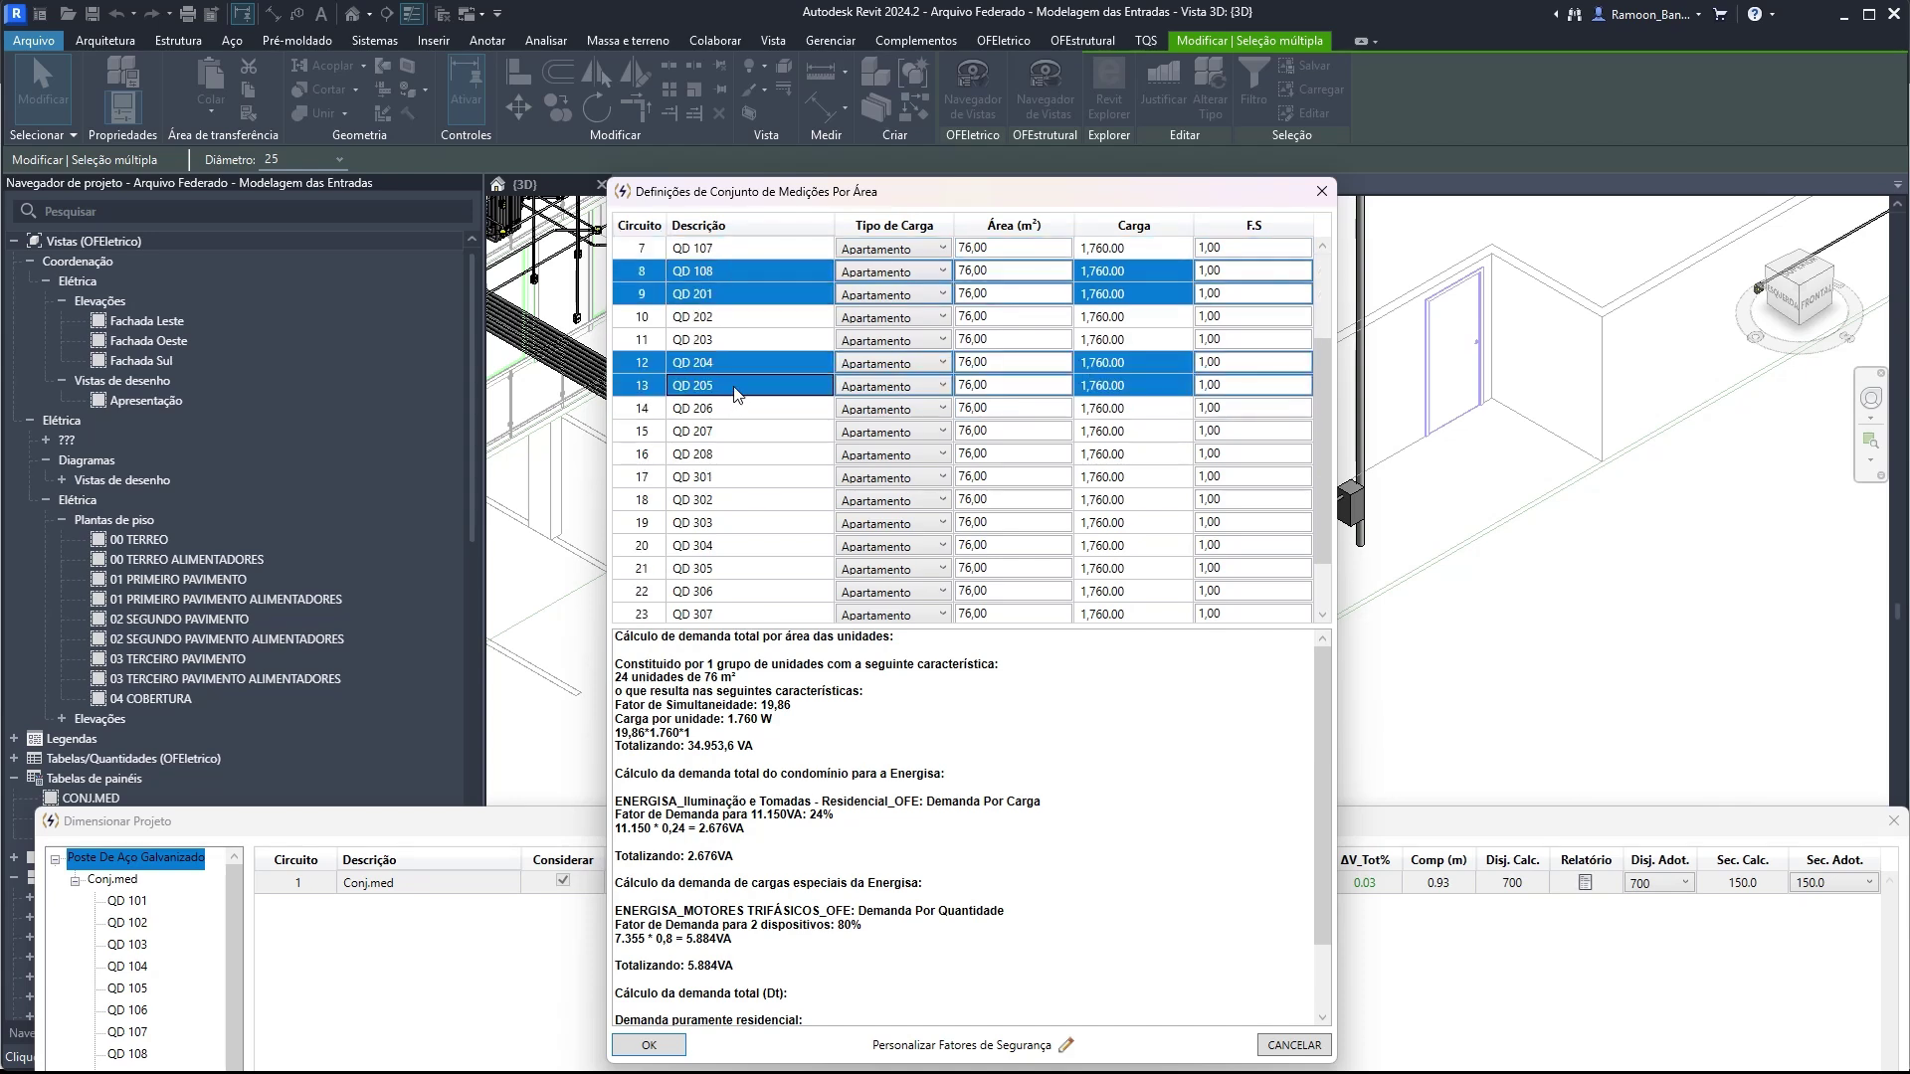
ctrl+click(709, 453)
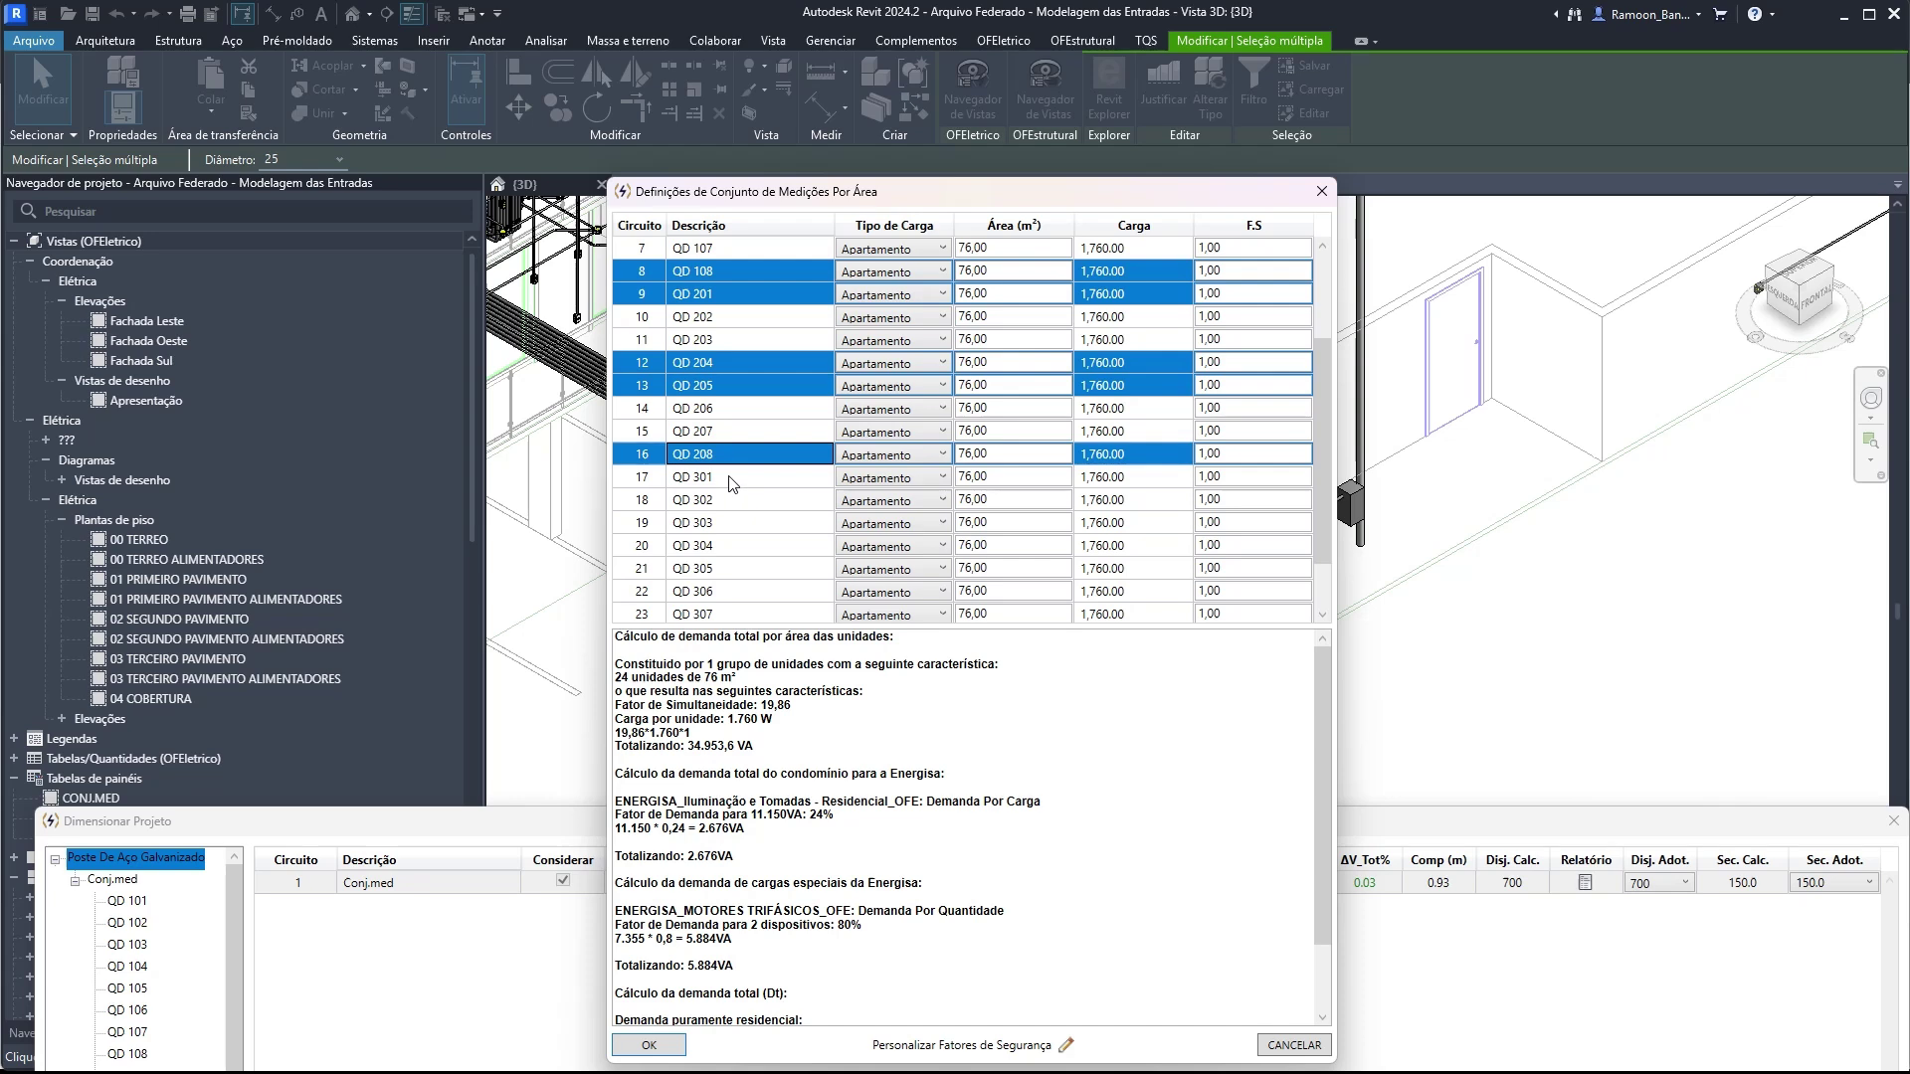
ctrl+click(733, 479)
ctrl+click(725, 545)
ctrl+click(720, 568)
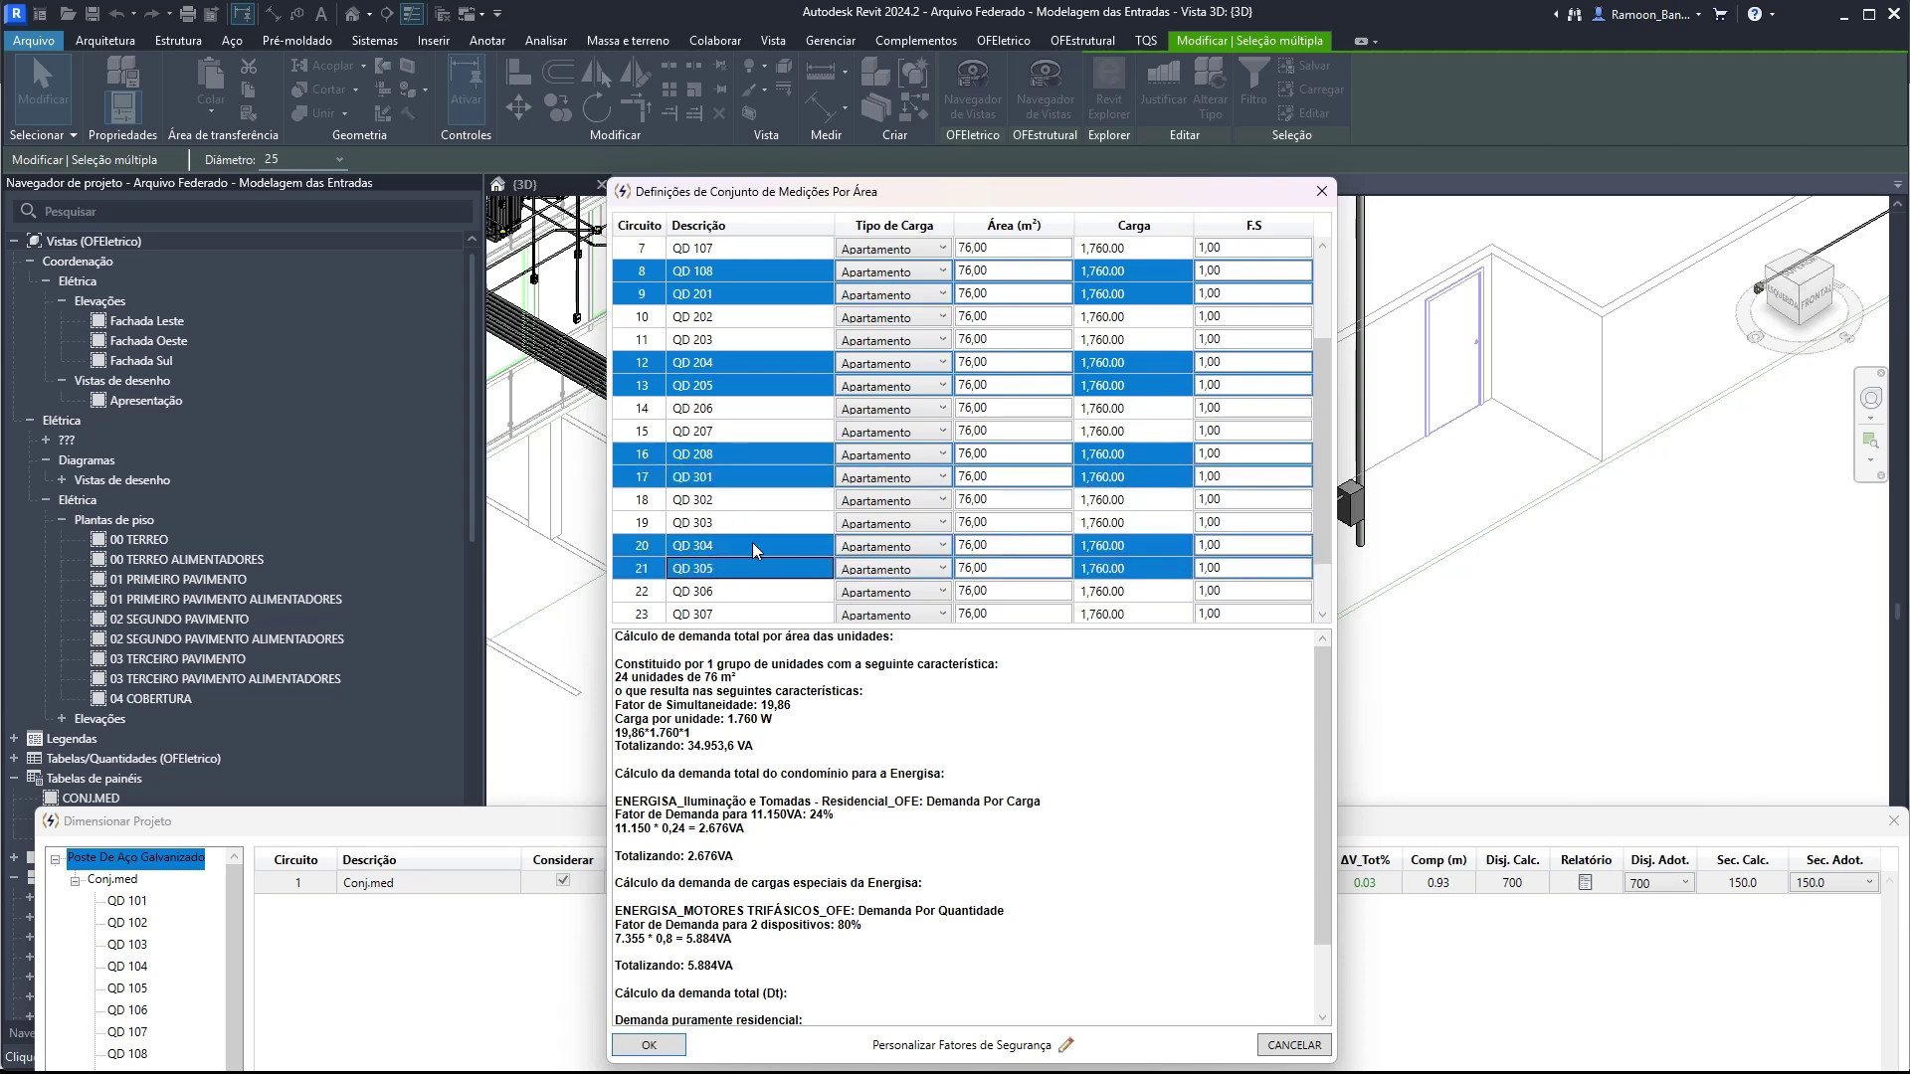
scroll(752, 541, down, 1)
ctrl+click(738, 568)
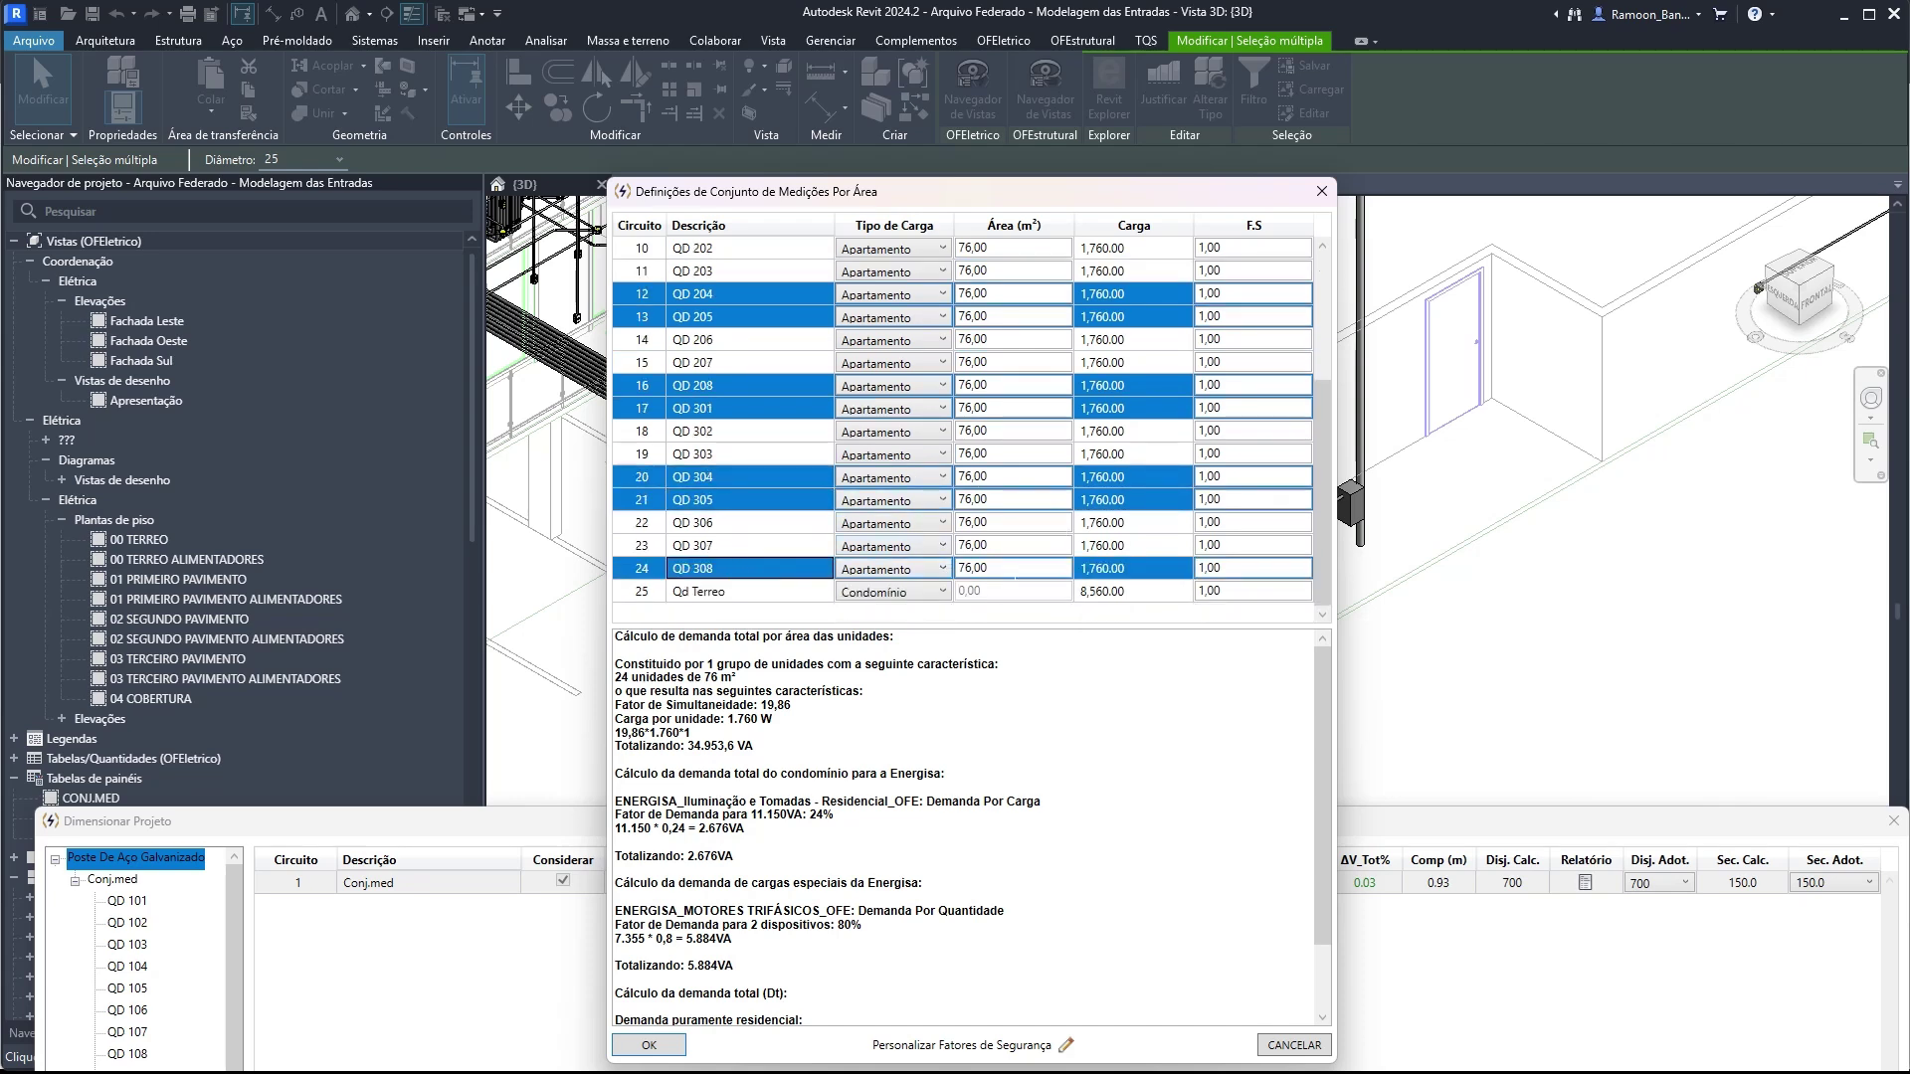
scroll(1041, 488, up, 3)
- Set the area of QD 102, 103, 106 and 107 and their counterparts in the 200 and 300 series to 74 m²
drag(736, 278, 735, 289)
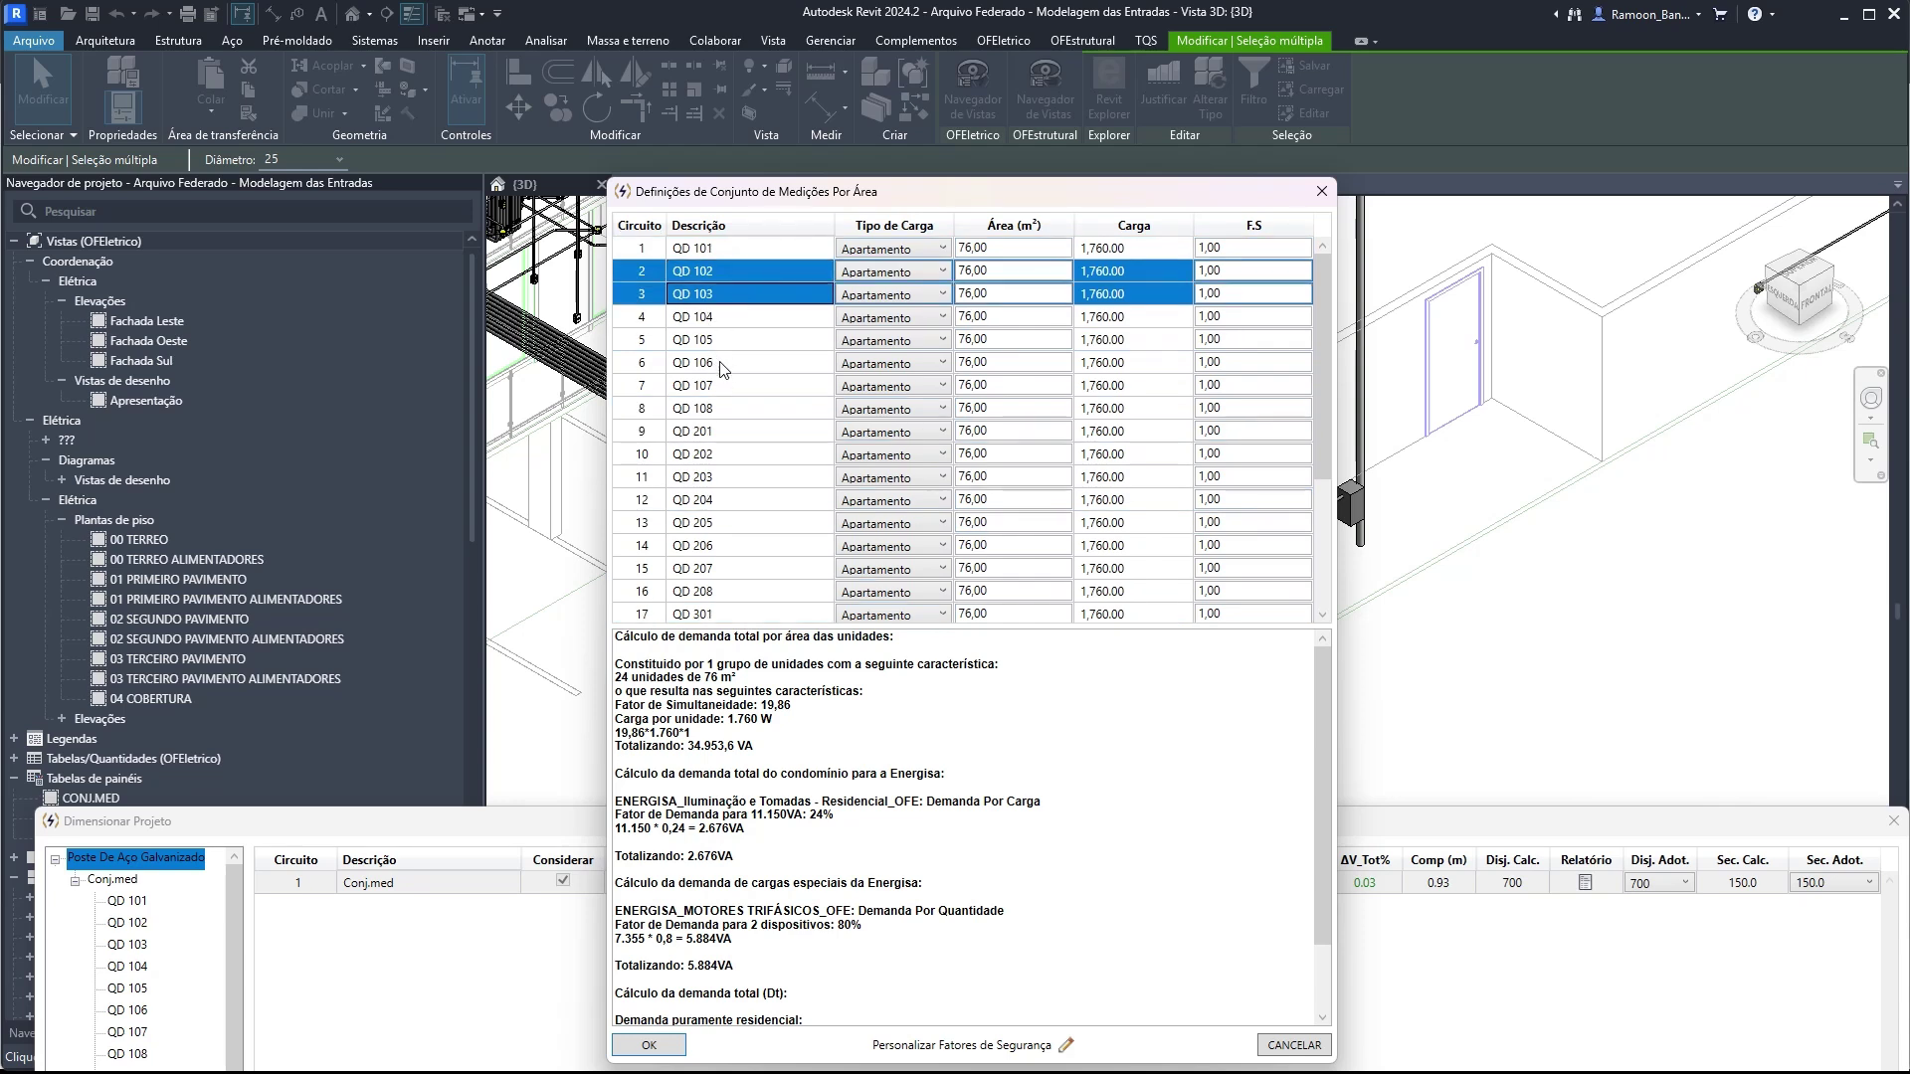
ctrl+drag(724, 366, 720, 390)
ctrl+drag(716, 458, 718, 481)
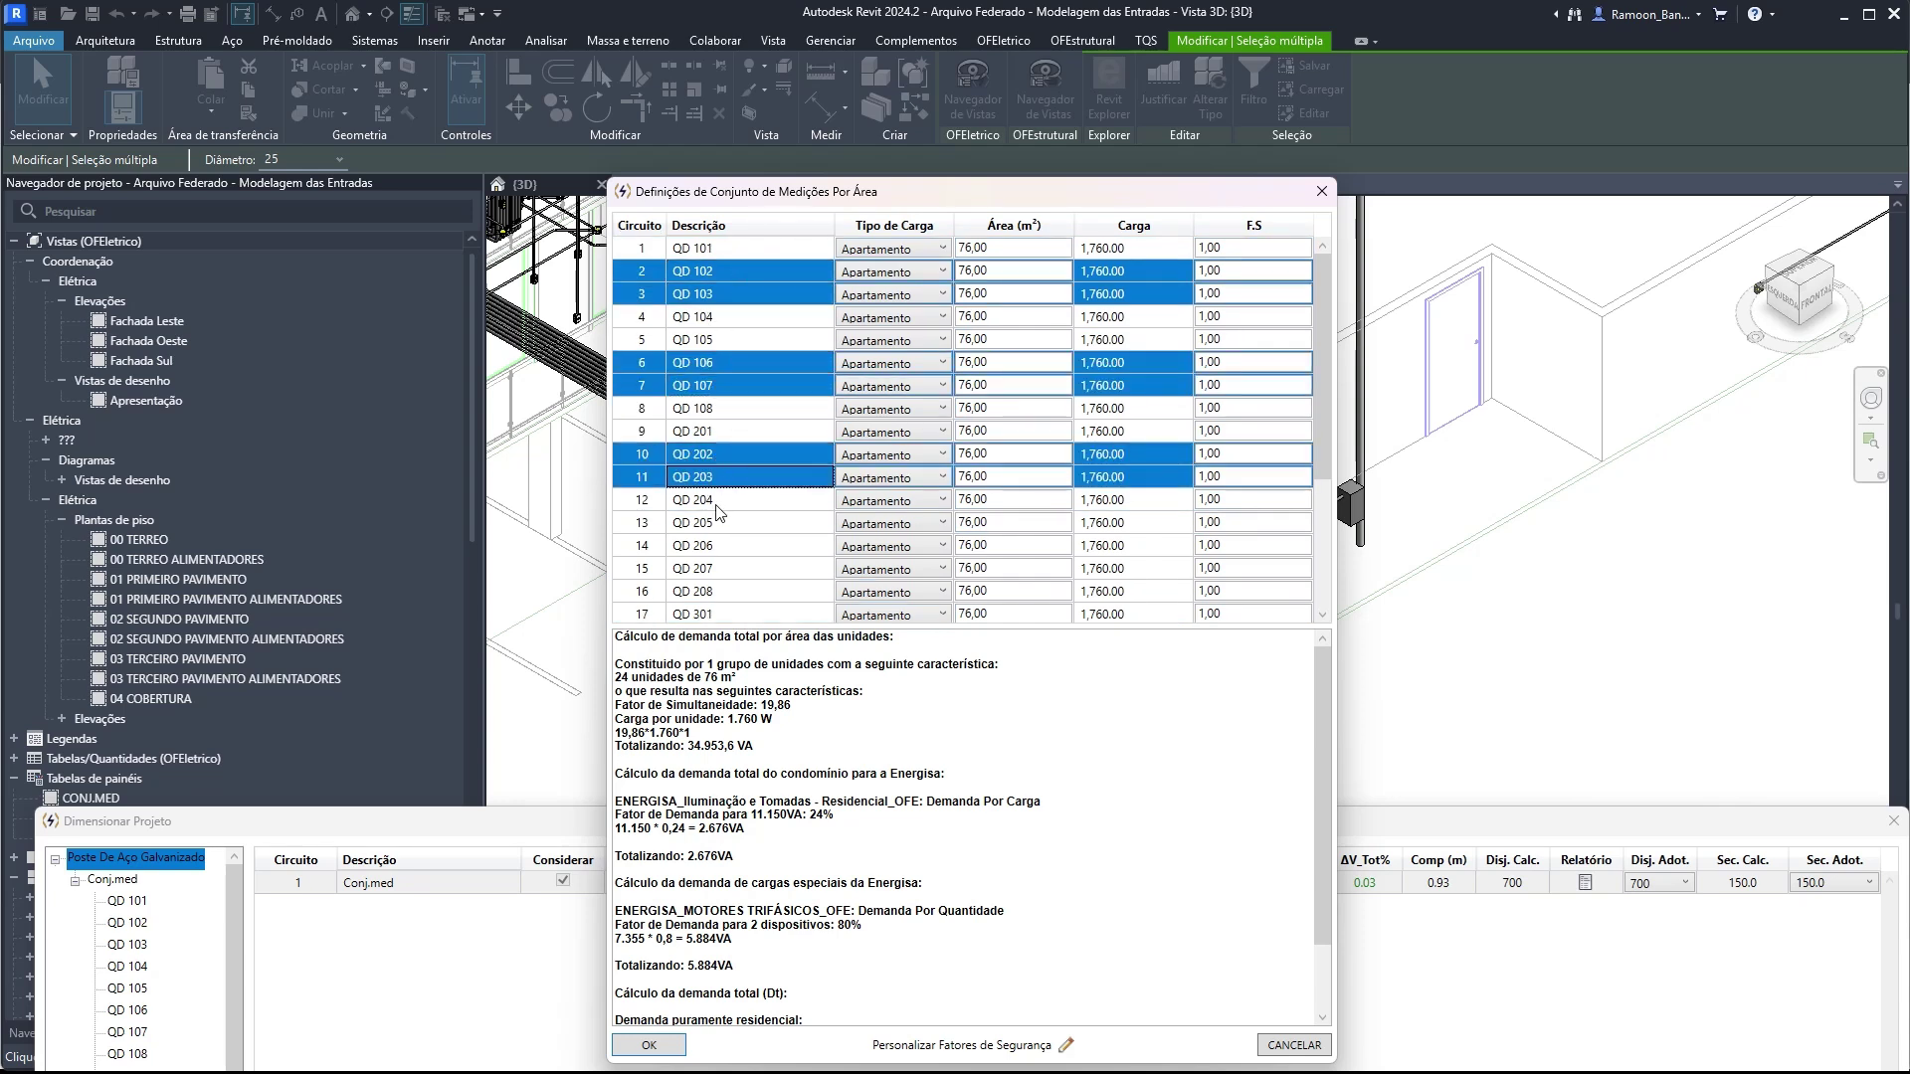
ctrl+drag(717, 547, 714, 572)
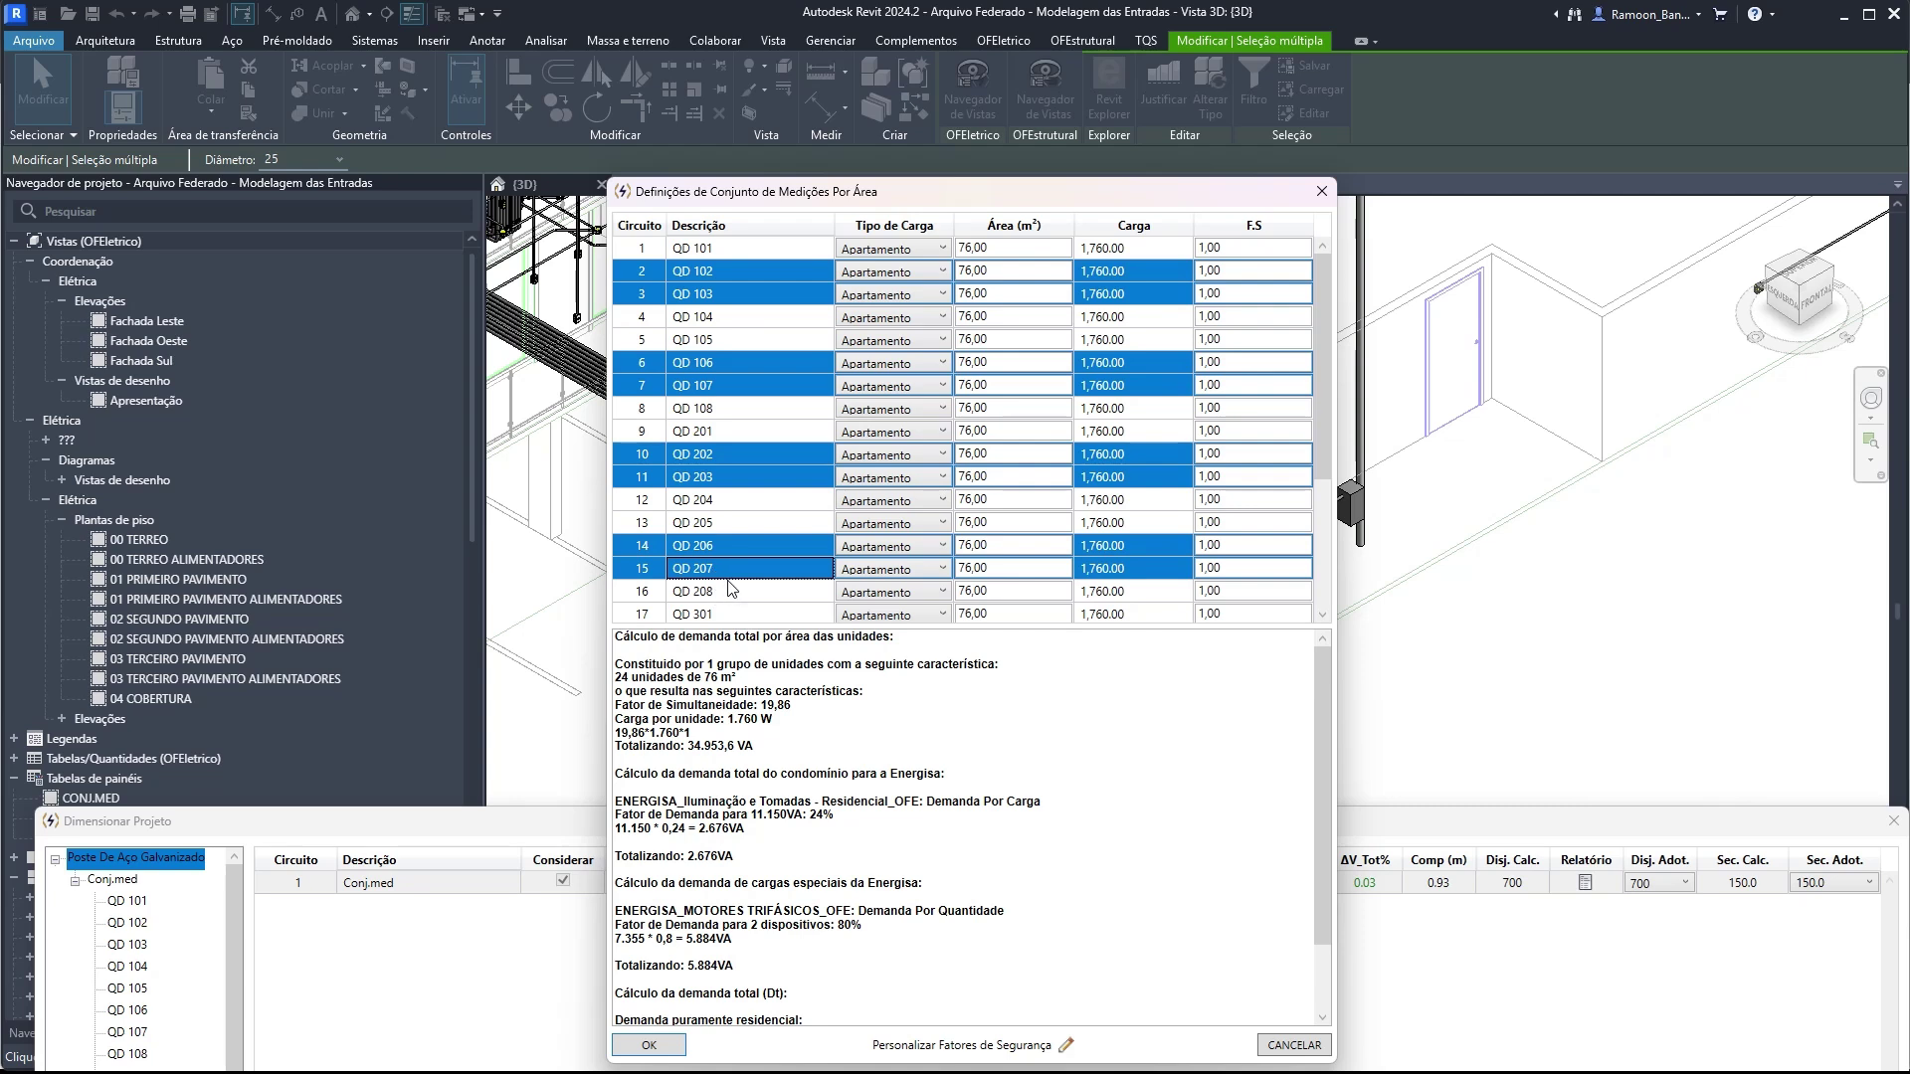
scroll(738, 522, down, 3)
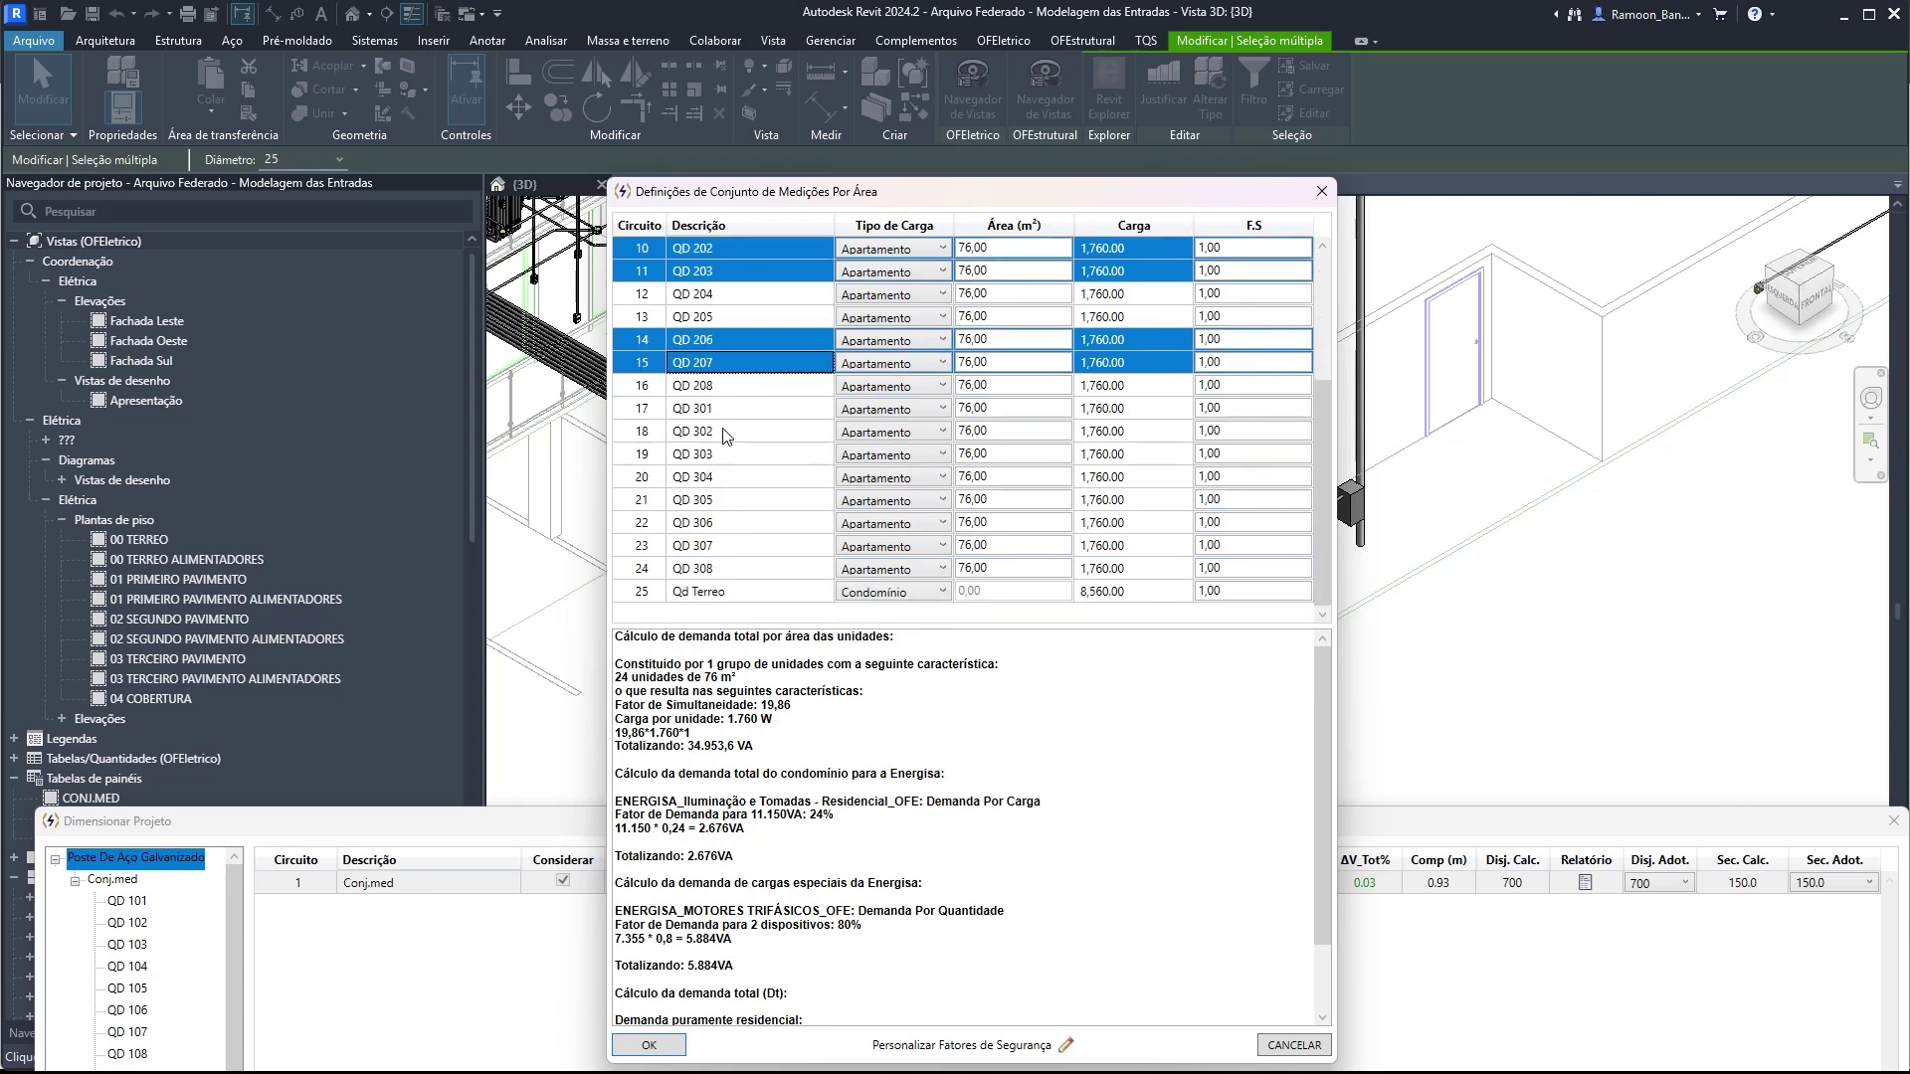
ctrl+drag(724, 435, 719, 547)
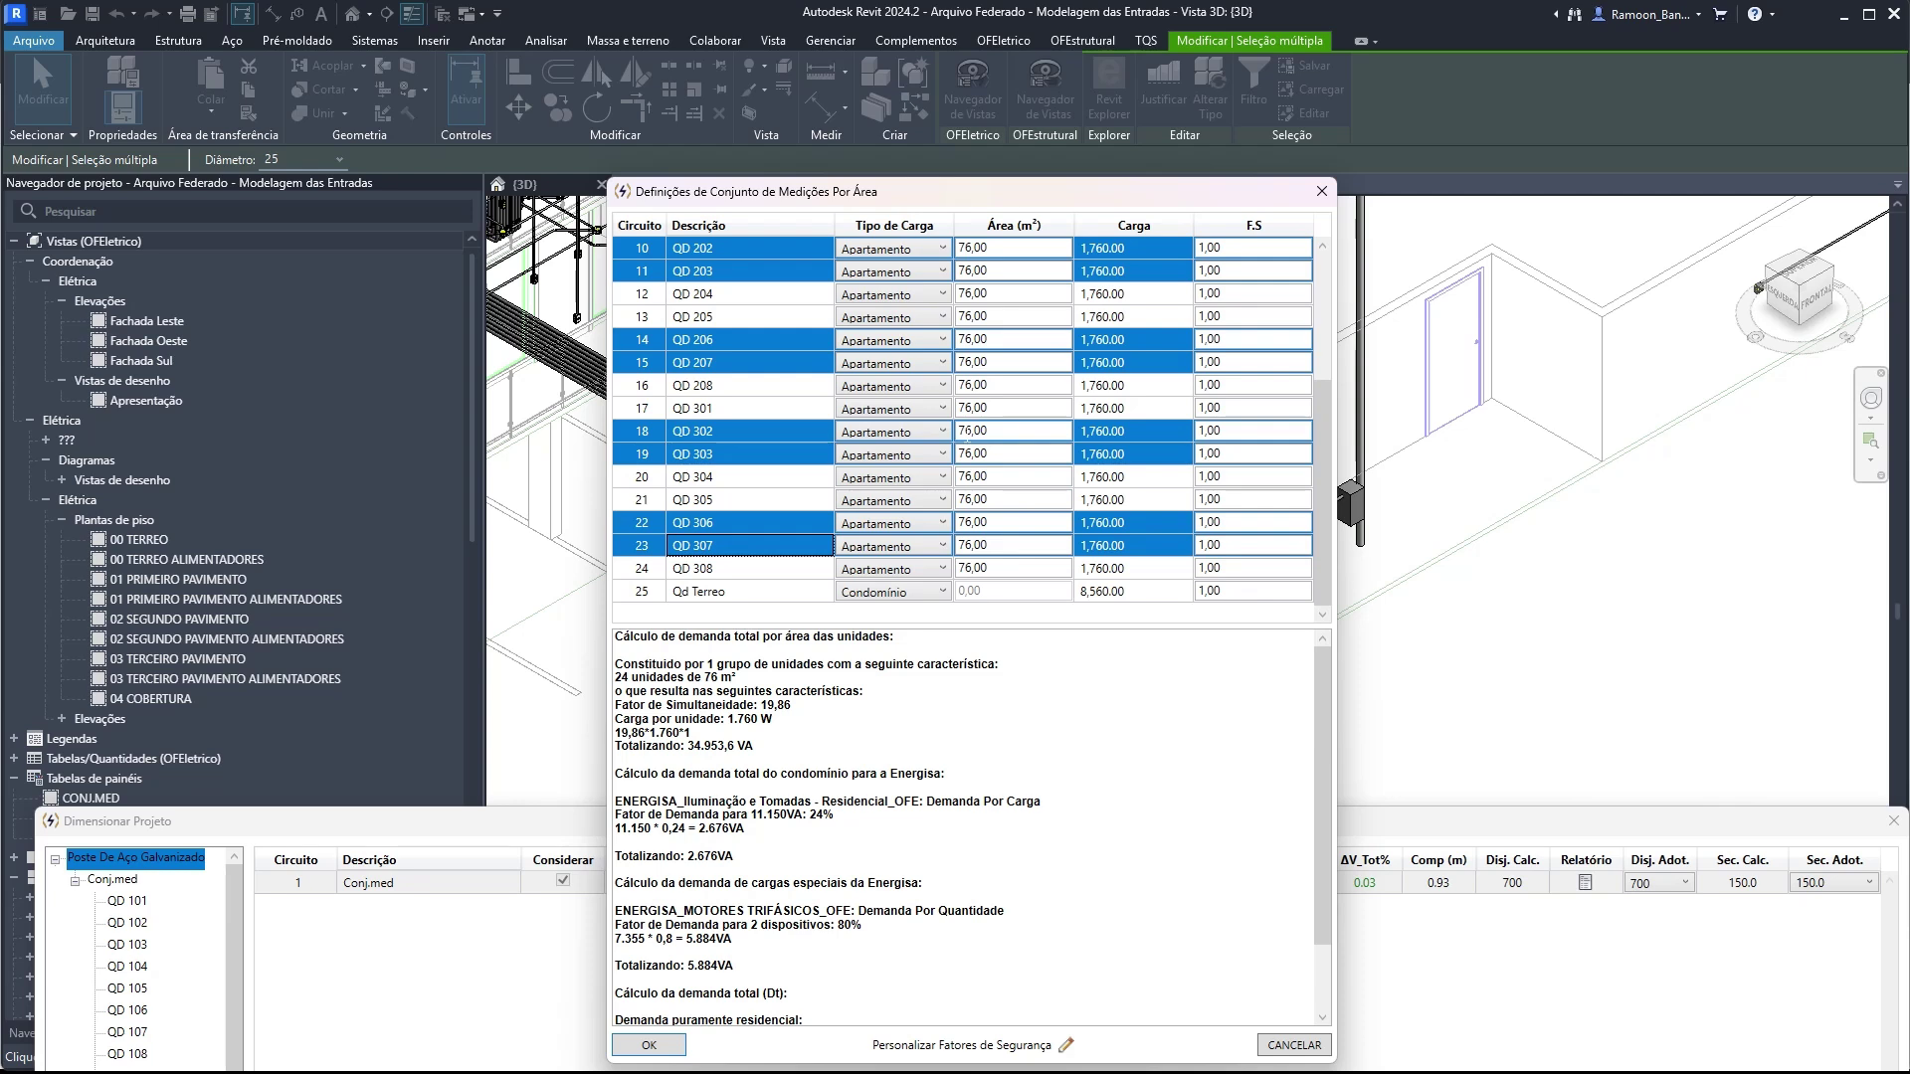
drag(965, 434, 973, 434)
text(4)
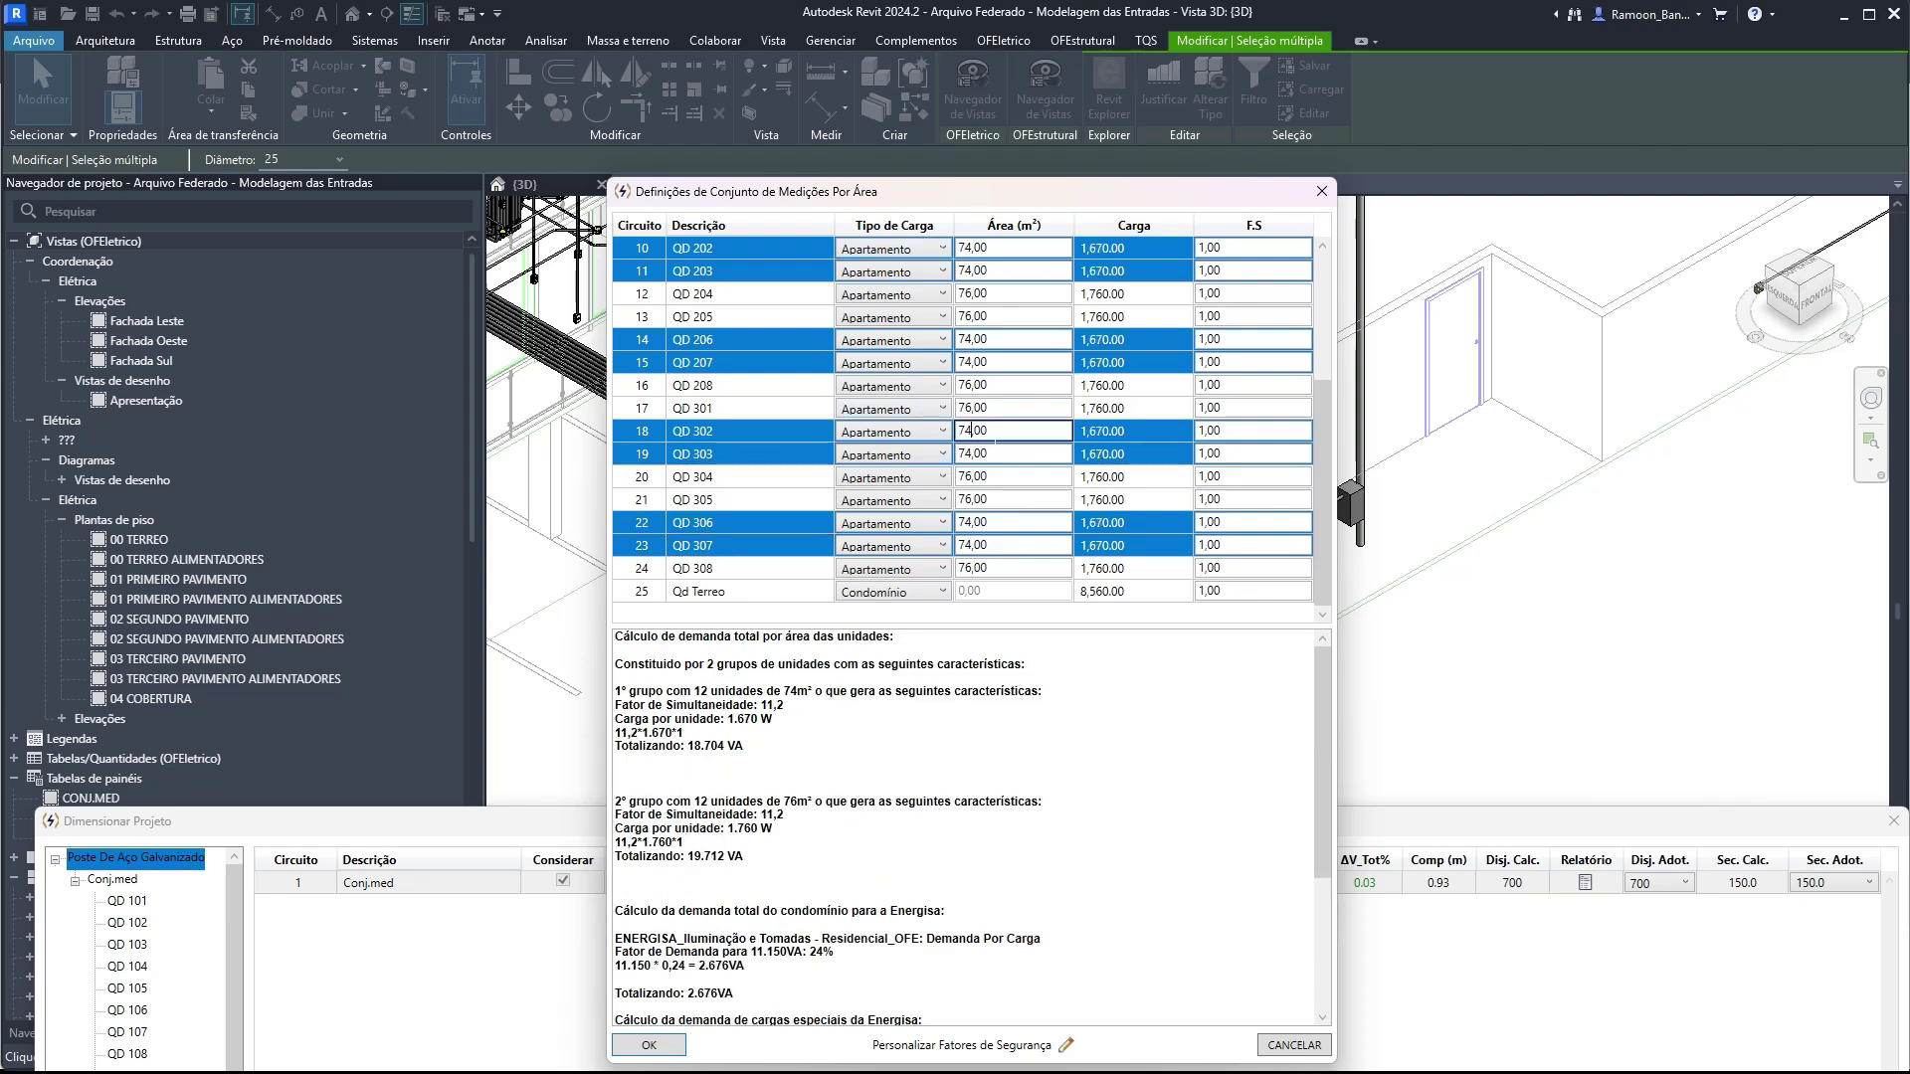
- Examine the area-based demand calculation for the two groups of units, including simultaneity factor, load per unit and group totals
click(800, 691)
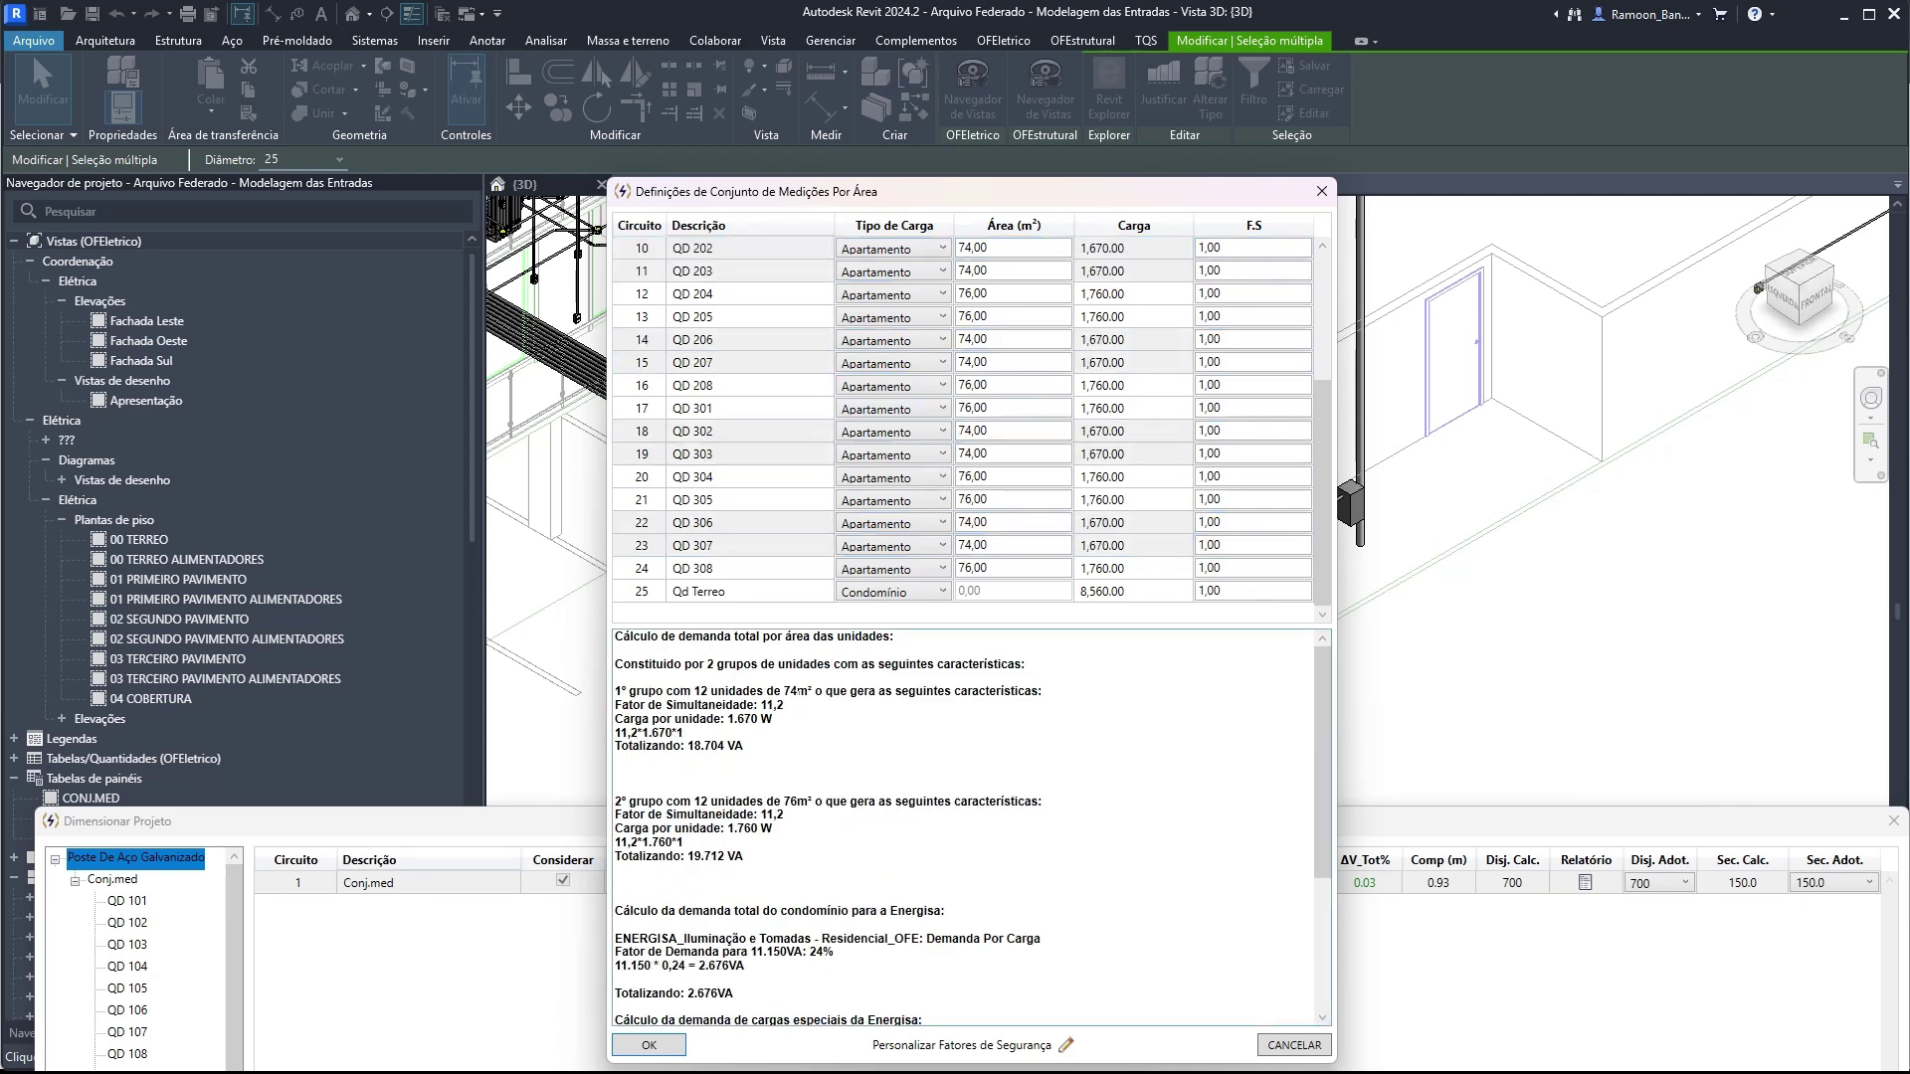
drag(624, 637, 894, 636)
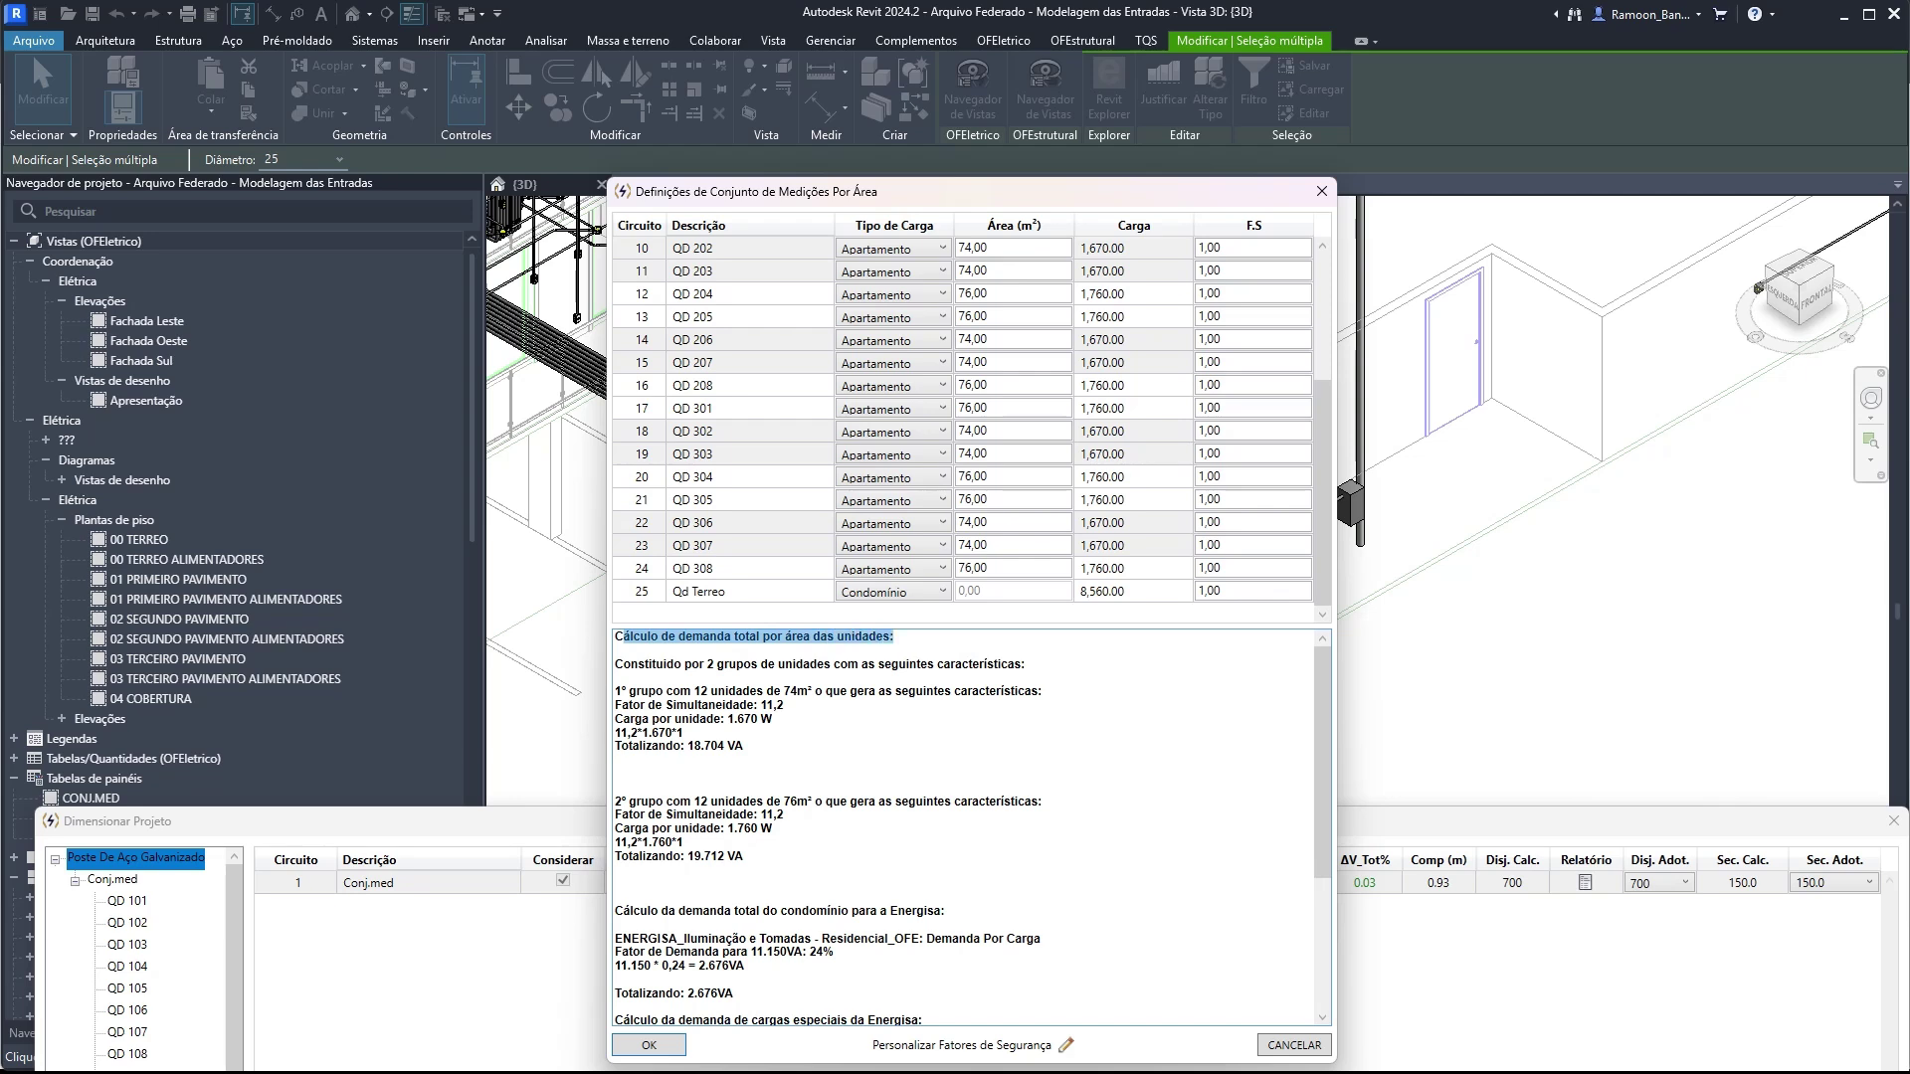
click(844, 664)
drag(615, 664, 784, 767)
scroll(728, 767, down, 1)
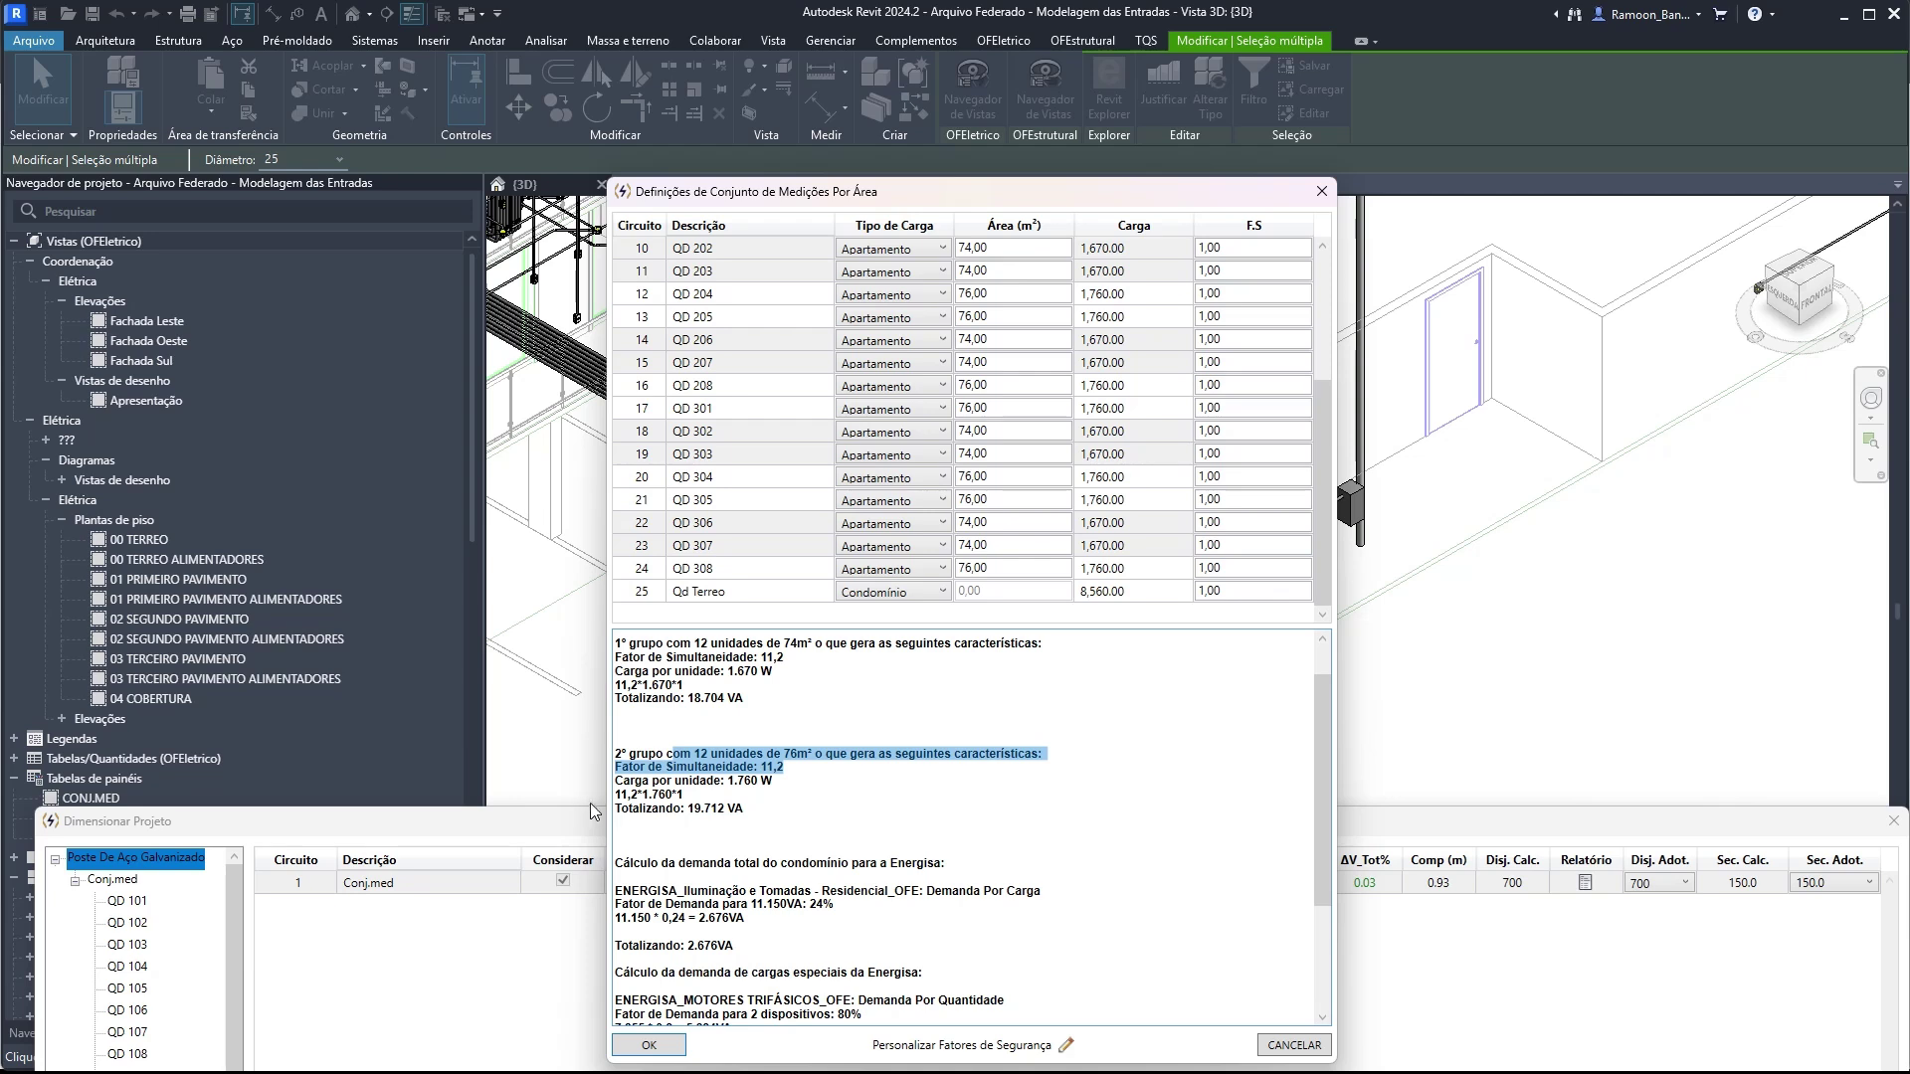
drag(744, 809, 615, 809)
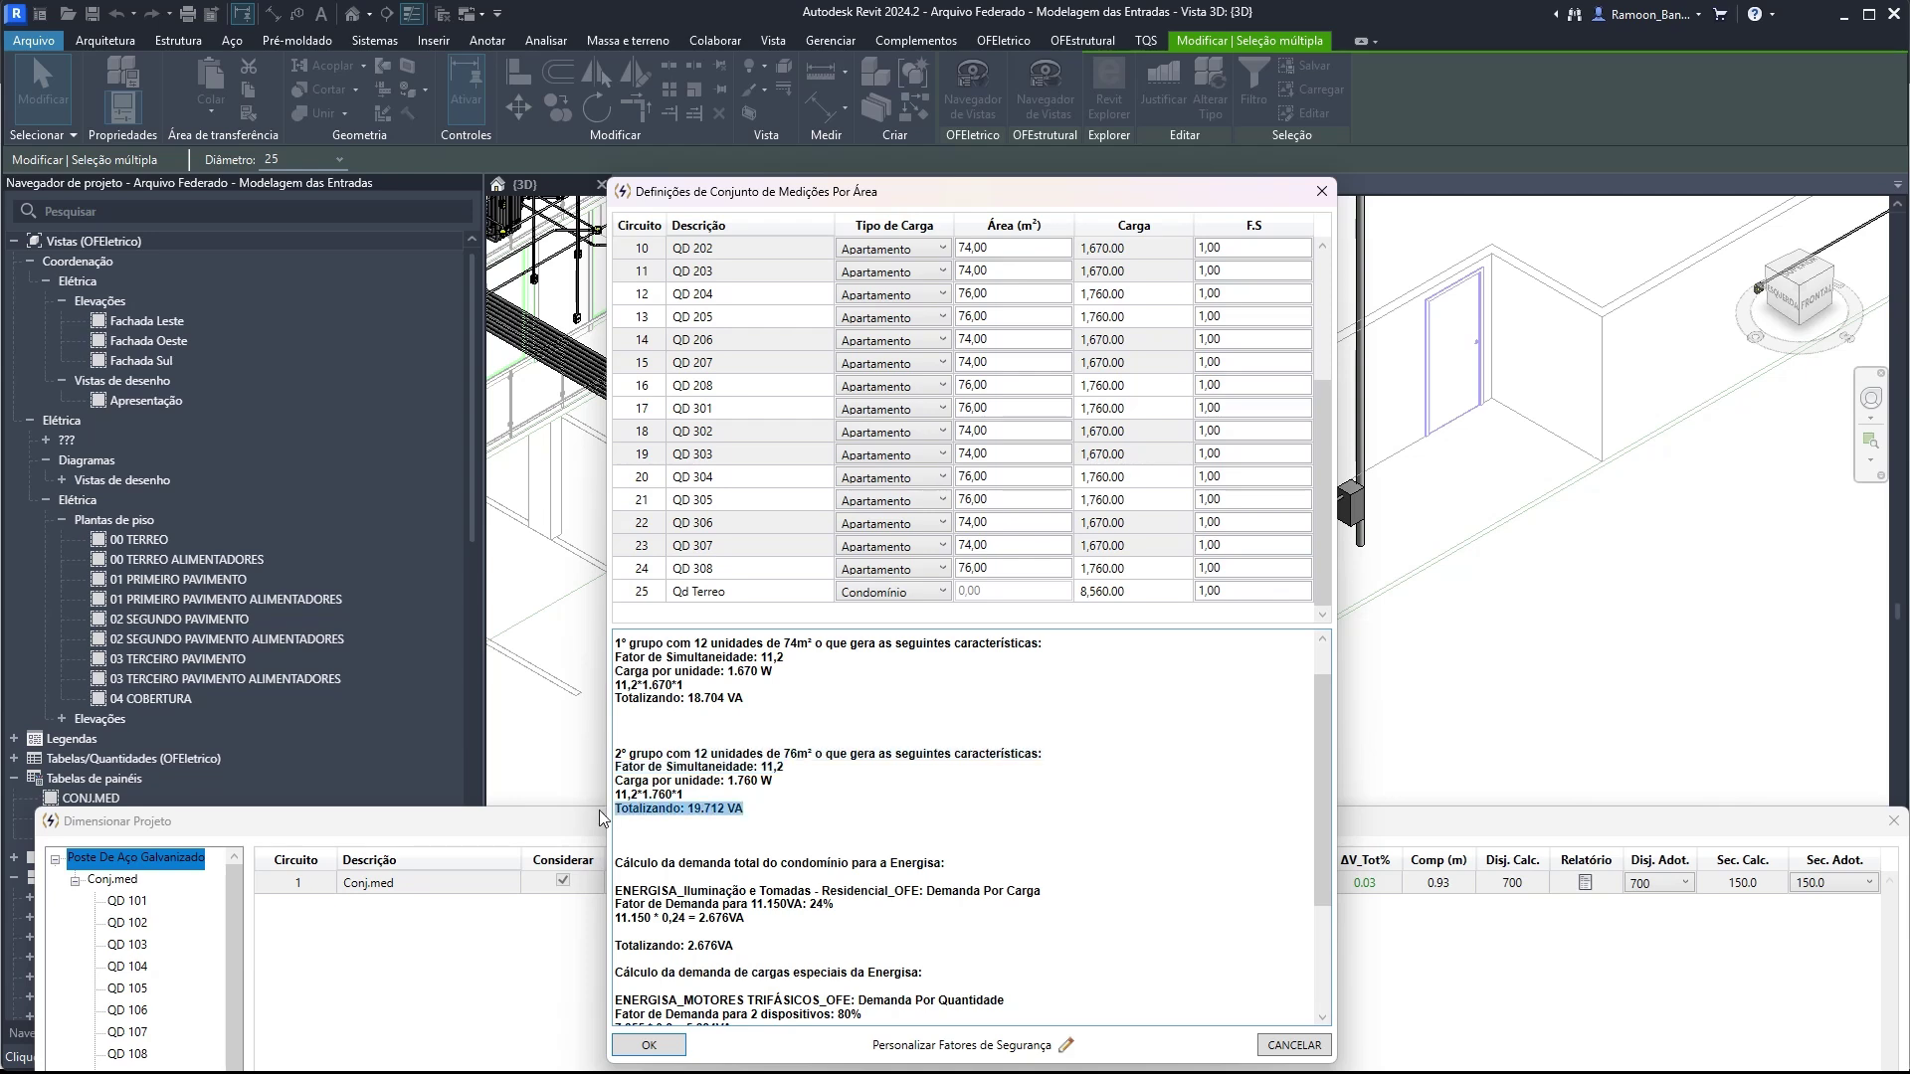
scroll(637, 808, down, 3)
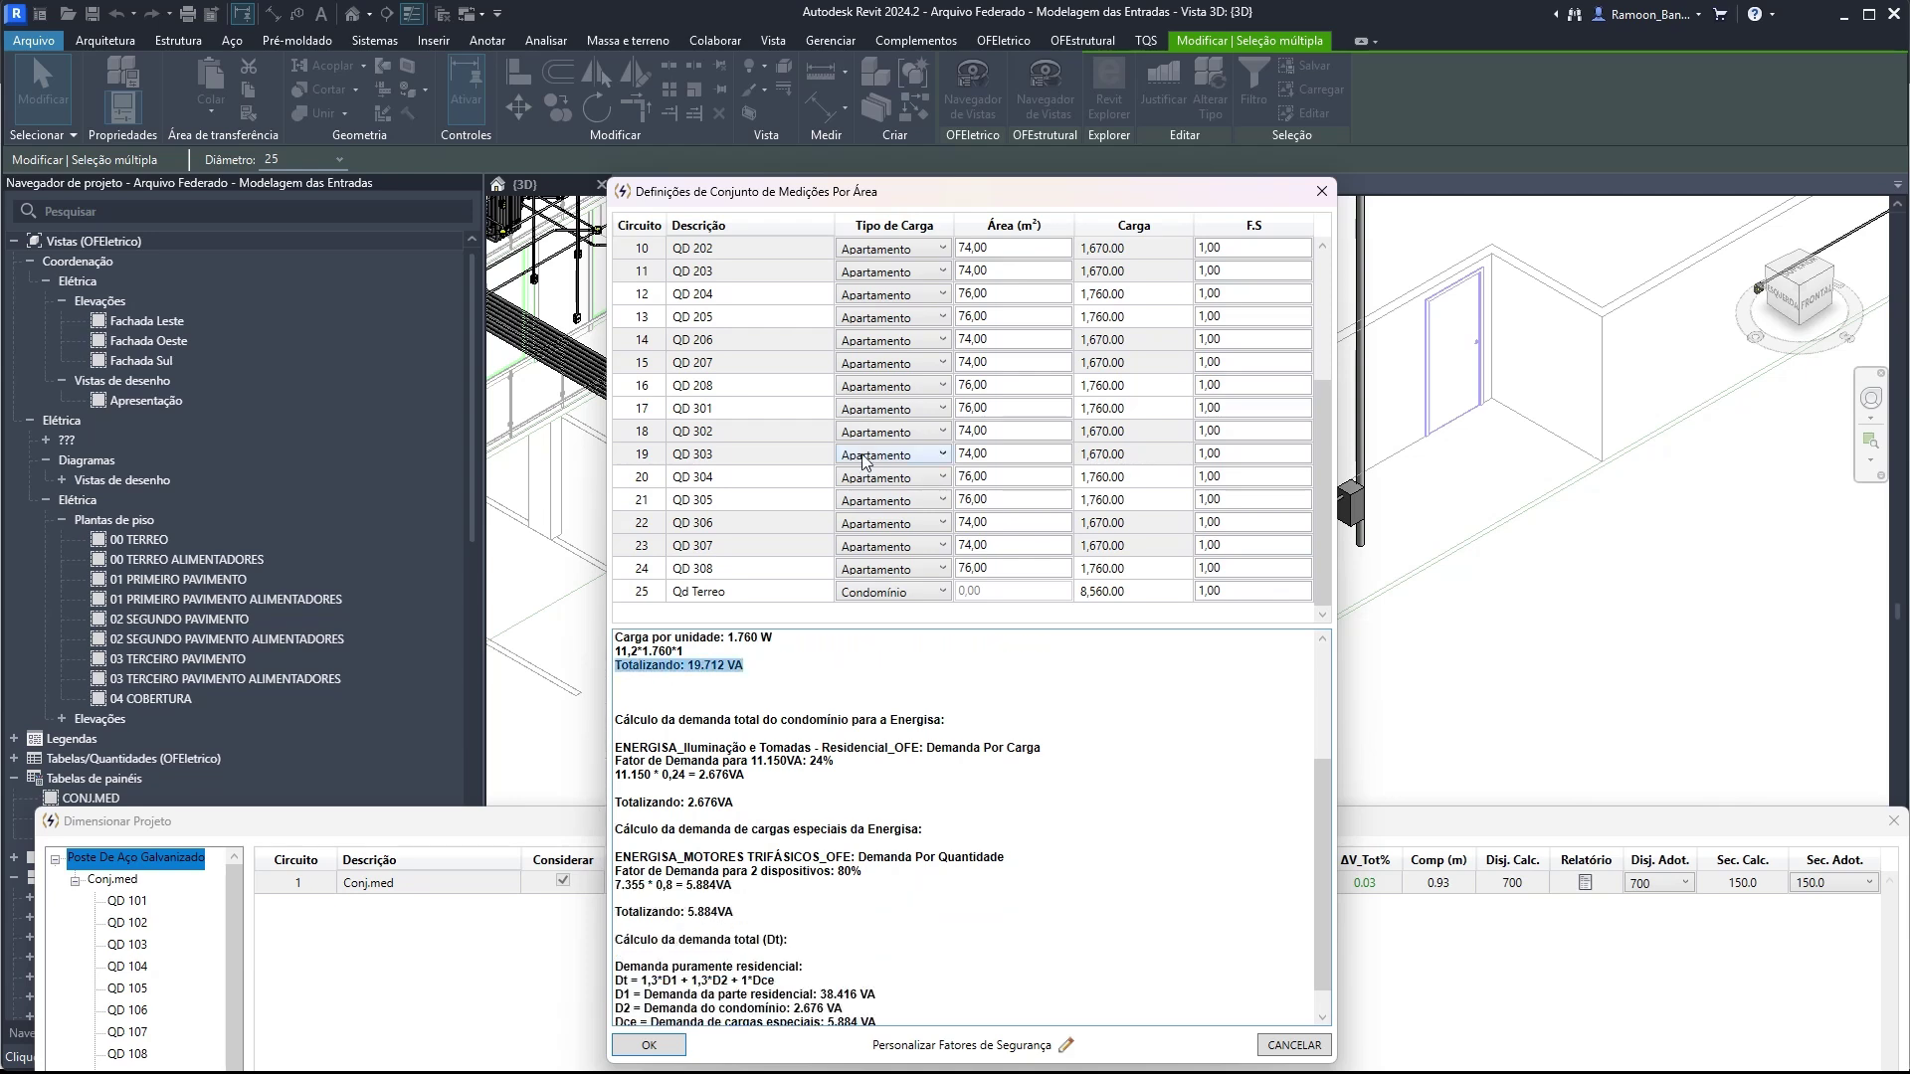
- Examine the Qd Terreo circuit and the Energisa demand calculations for the condominium and the special loads
click(775, 595)
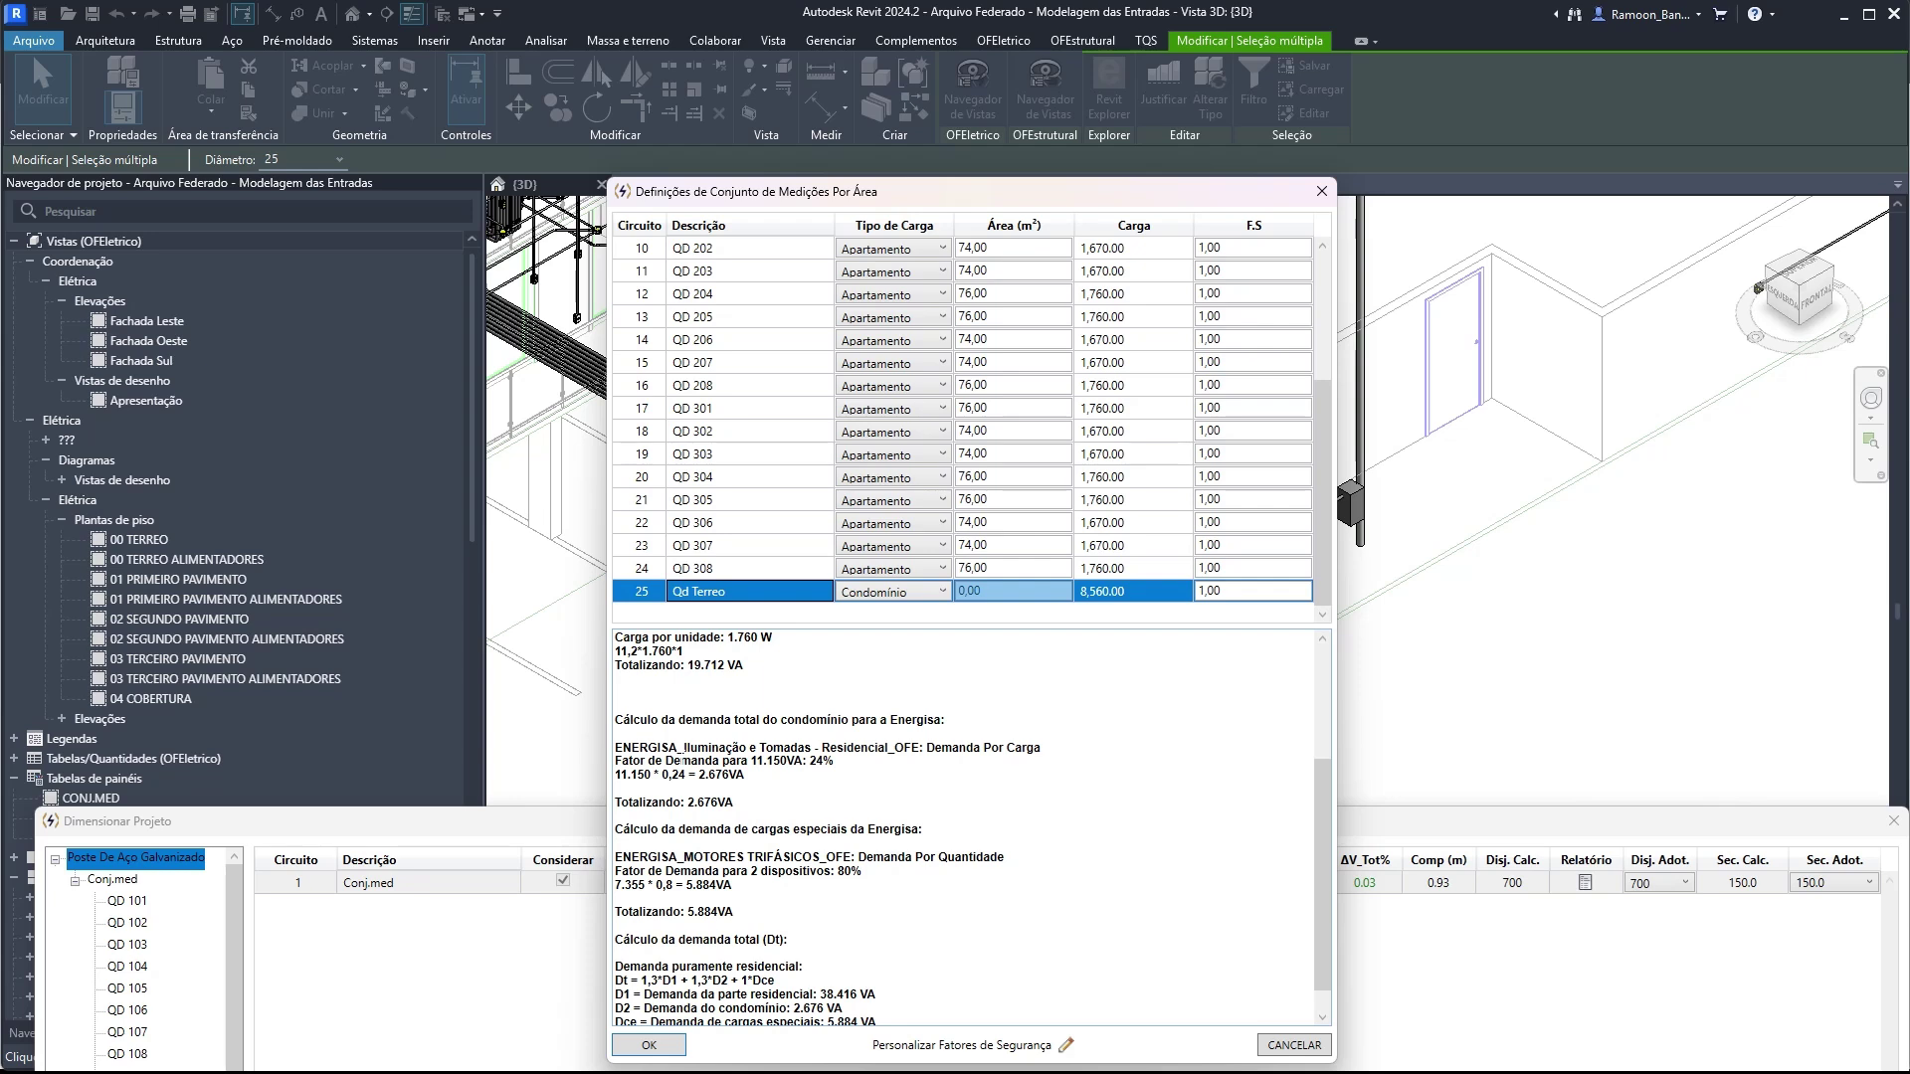
drag(691, 747, 740, 802)
scroll(740, 802, down, 1)
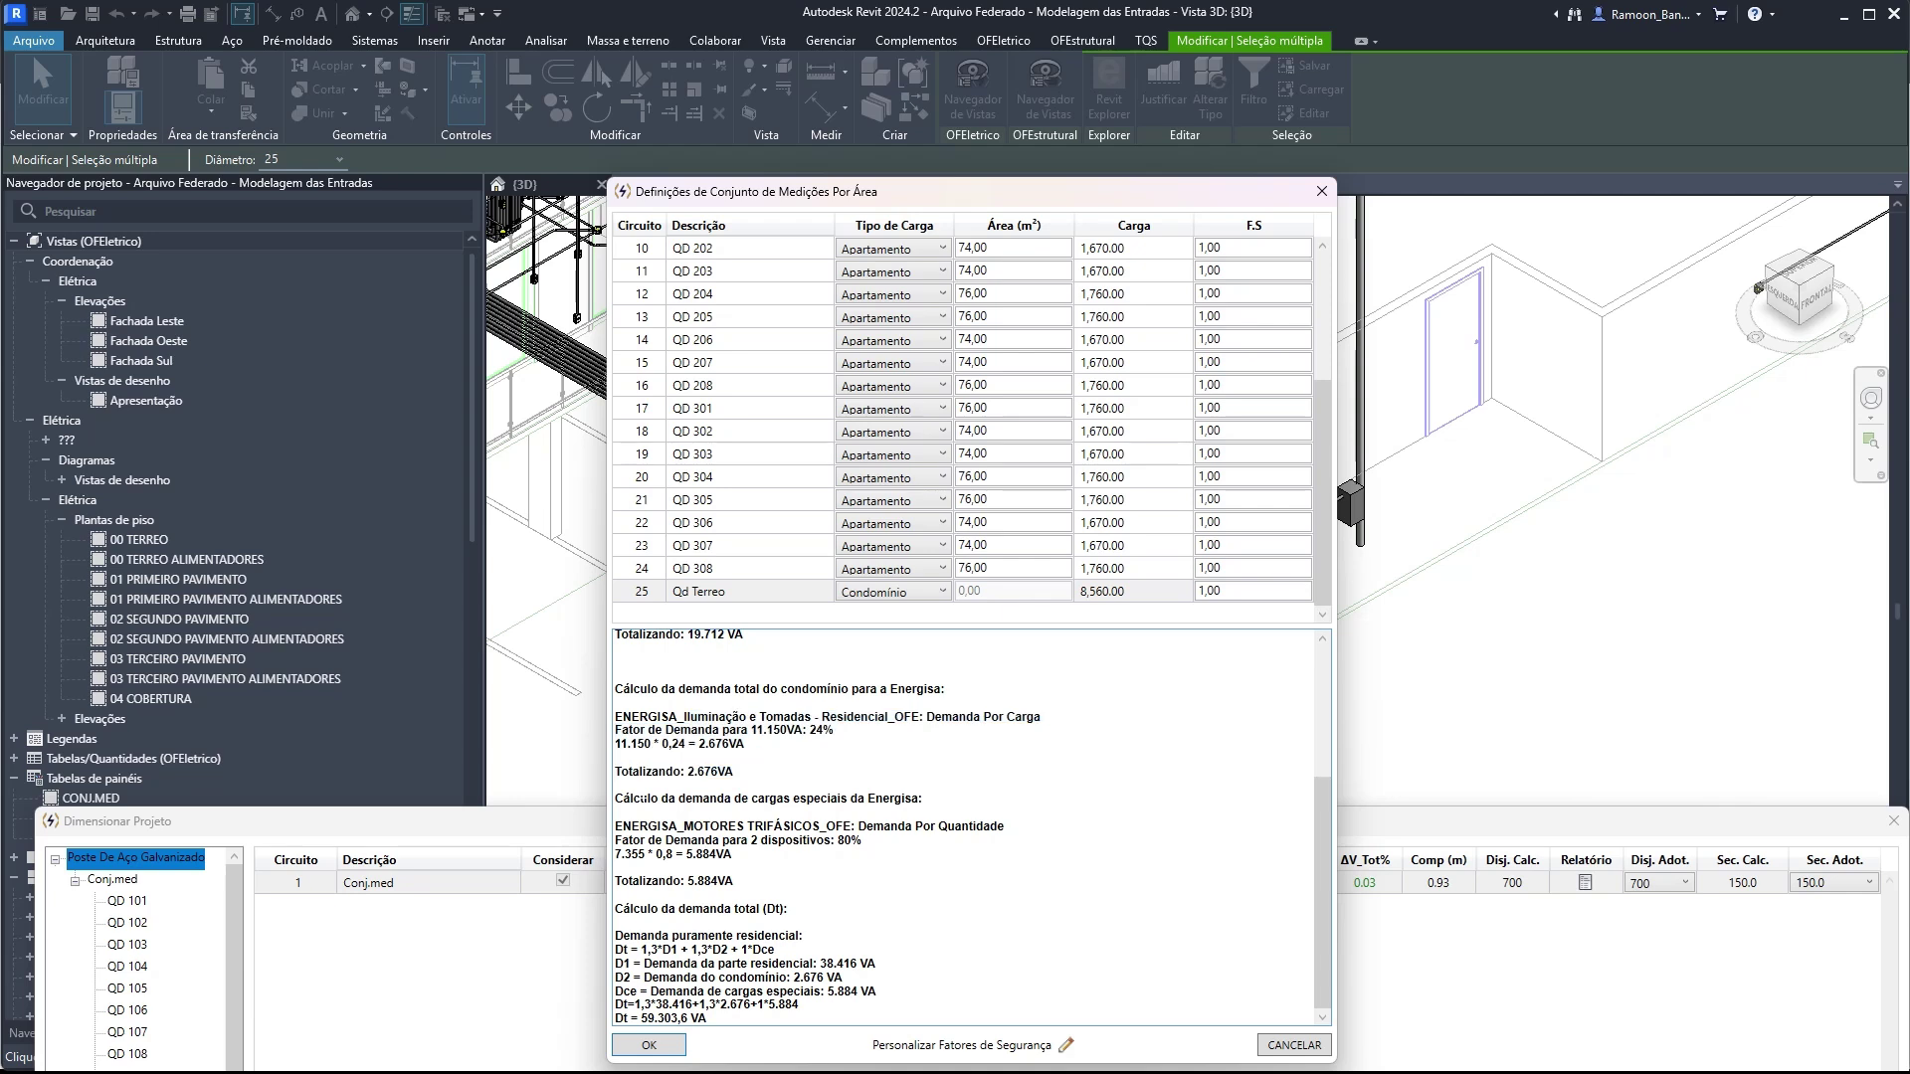
drag(638, 799, 693, 908)
click(692, 908)
- Examine the total demand (Dt) calculation, covering the purely residential formula and its D1, D2 and Dce terms
drag(629, 936, 686, 936)
click(672, 963)
drag(630, 936, 803, 936)
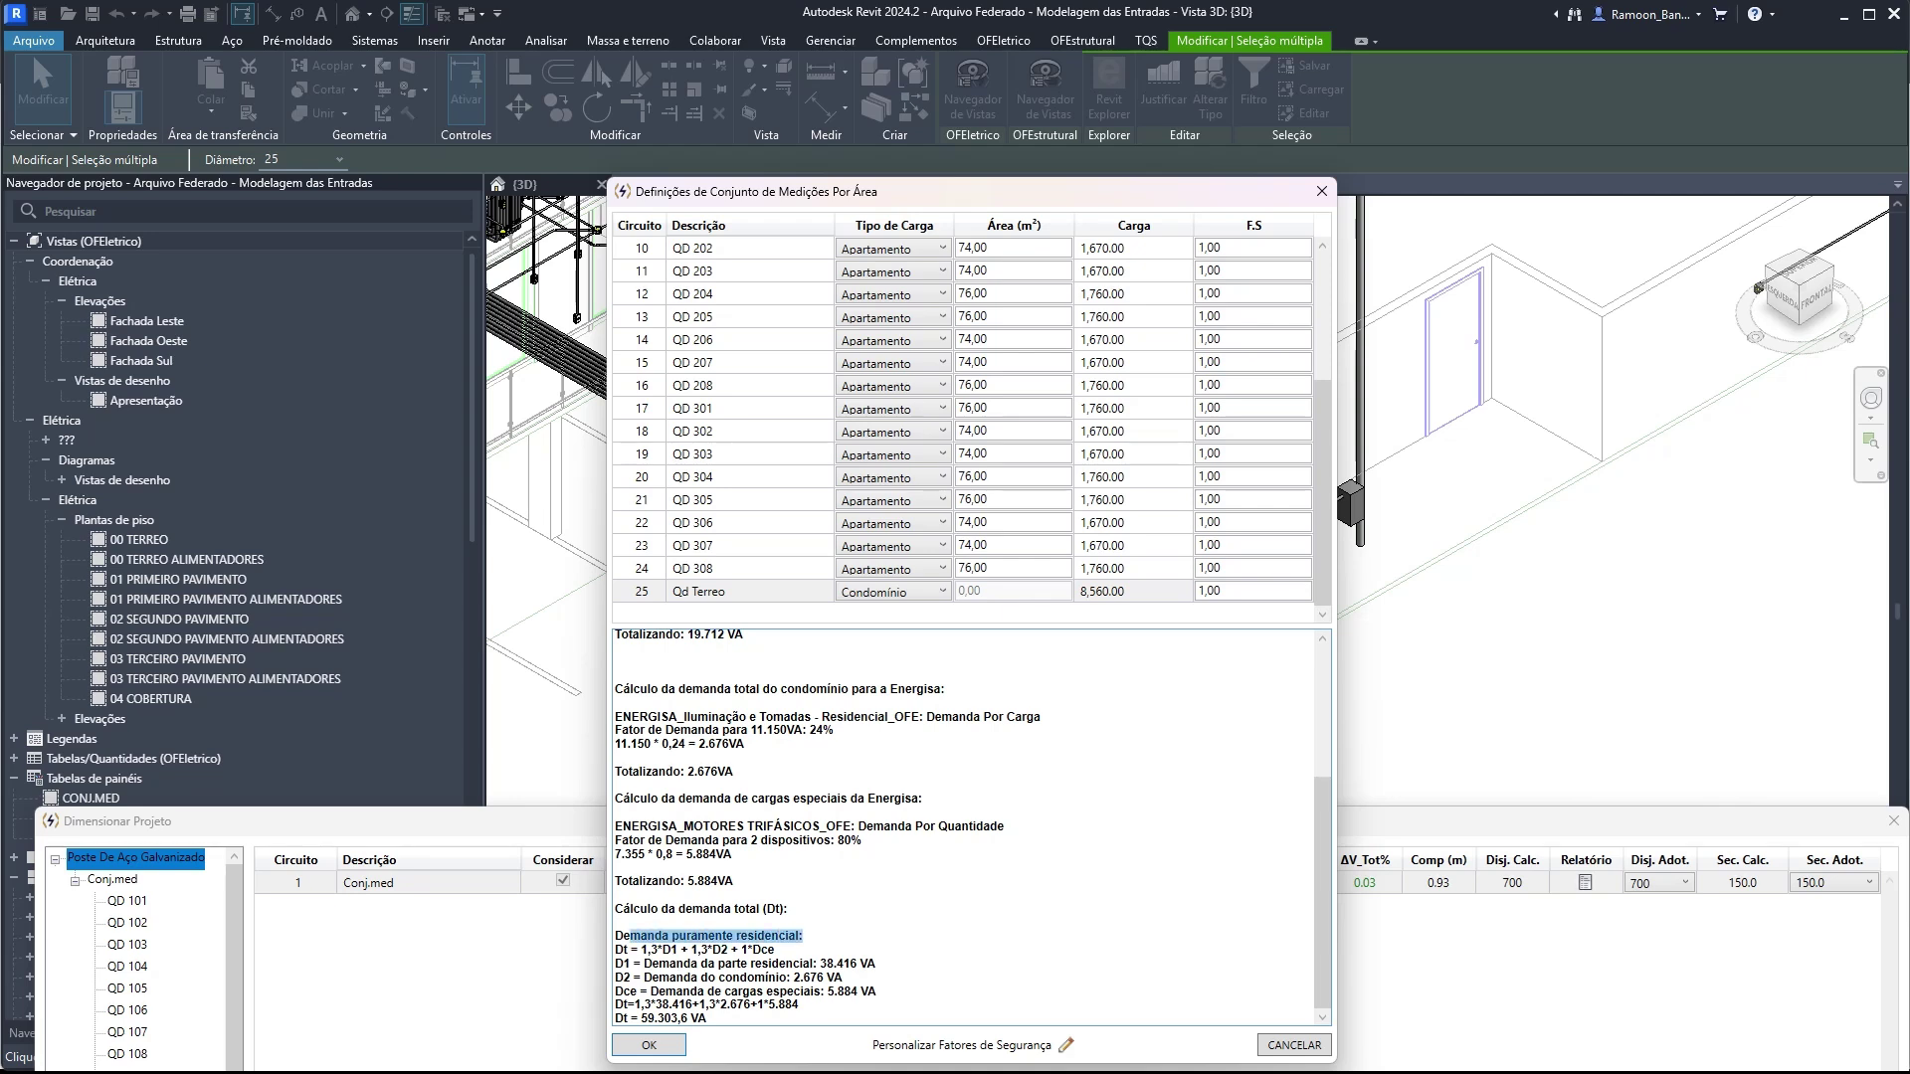
click(663, 949)
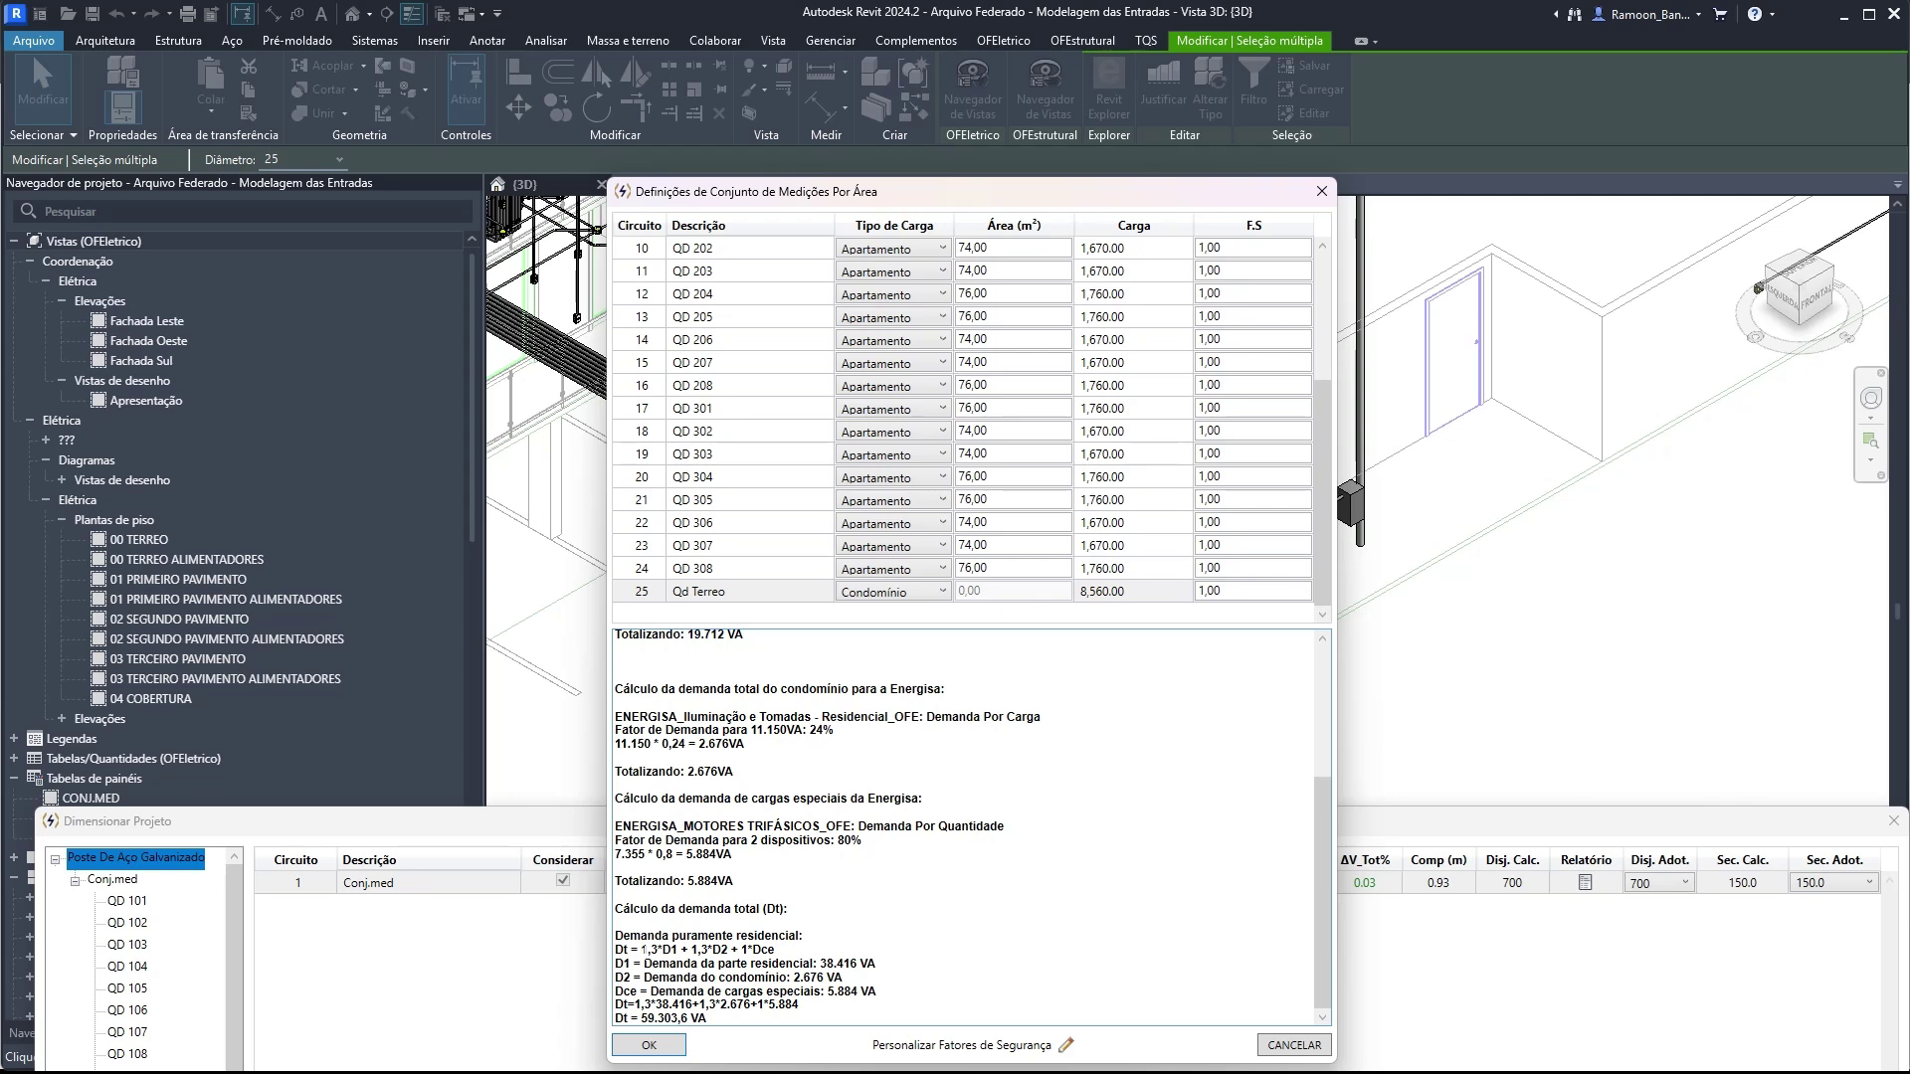
drag(642, 950, 677, 950)
drag(701, 964, 814, 965)
drag(692, 952, 788, 978)
drag(658, 991, 876, 992)
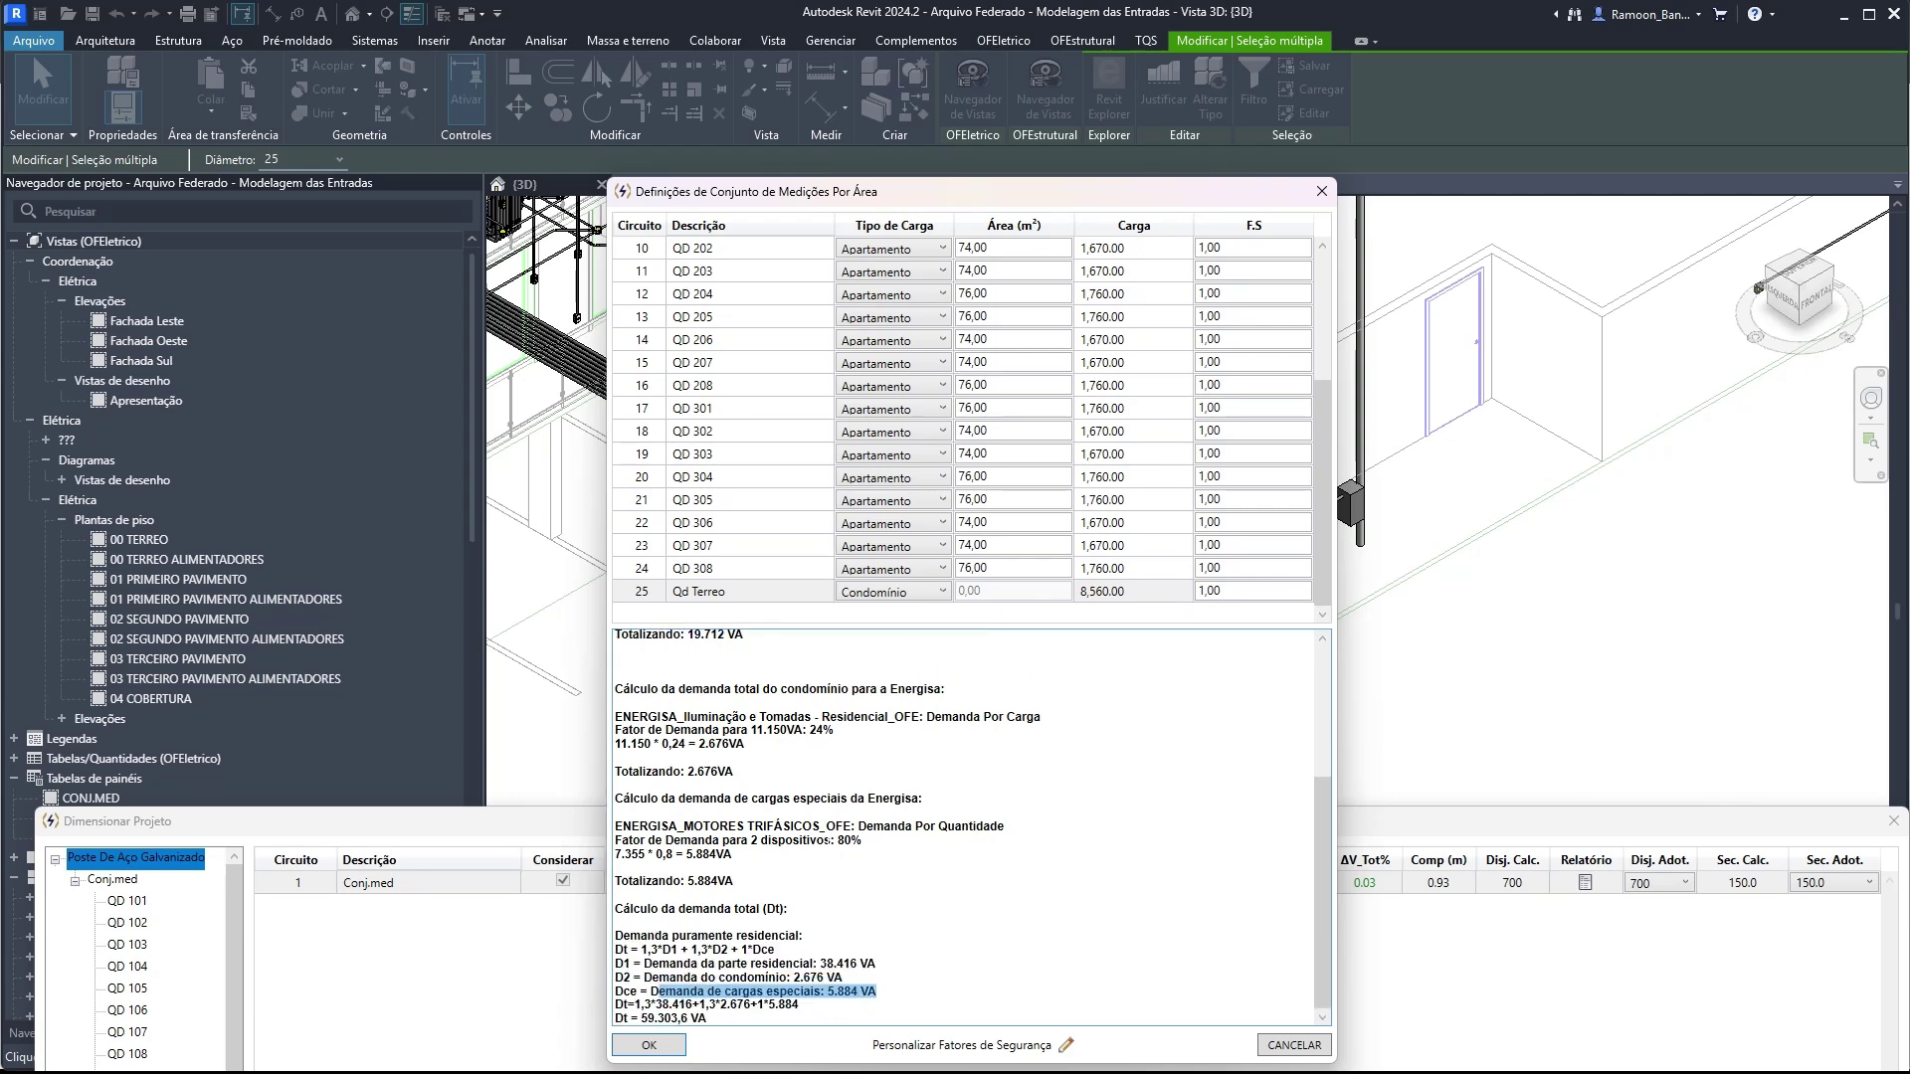
click(632, 1011)
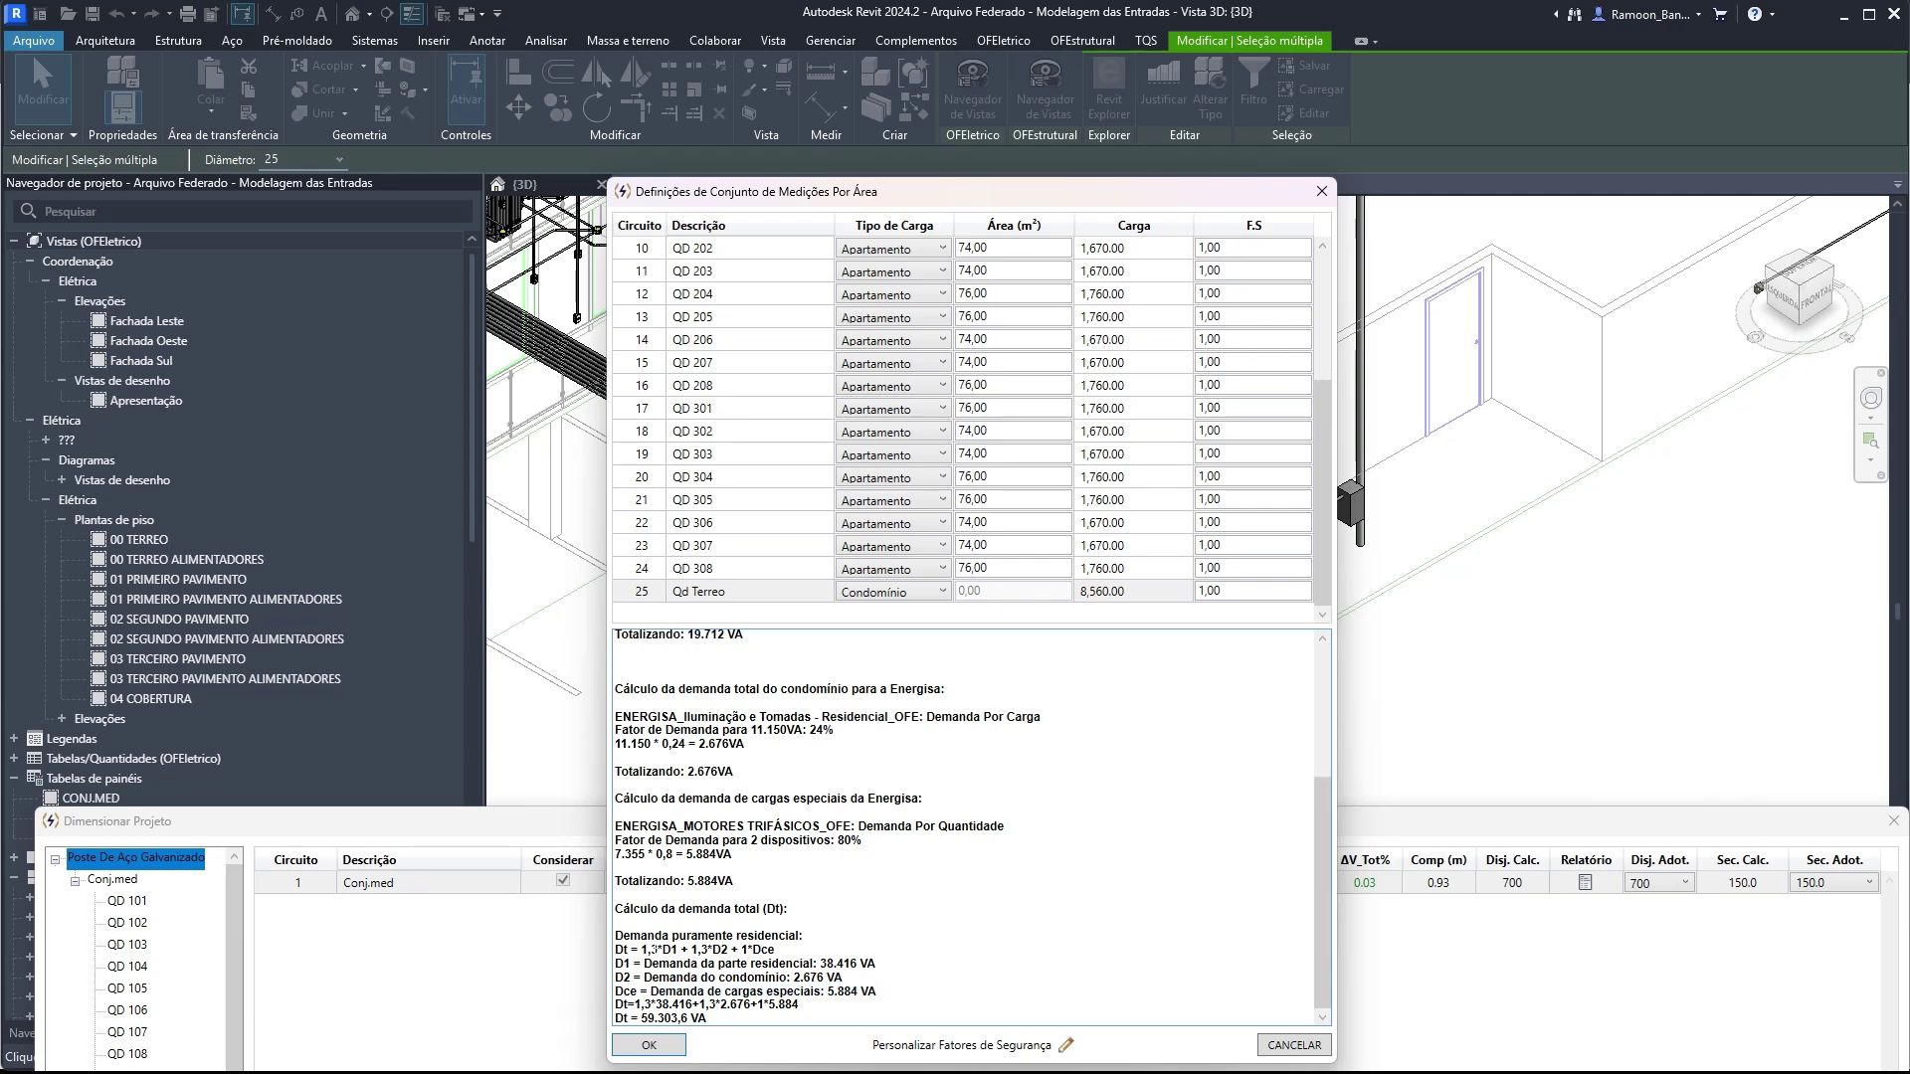
mouse_move(647, 950)
mouse_down()
mouse_move(775, 950)
mouse_move(642, 950)
mouse_up()
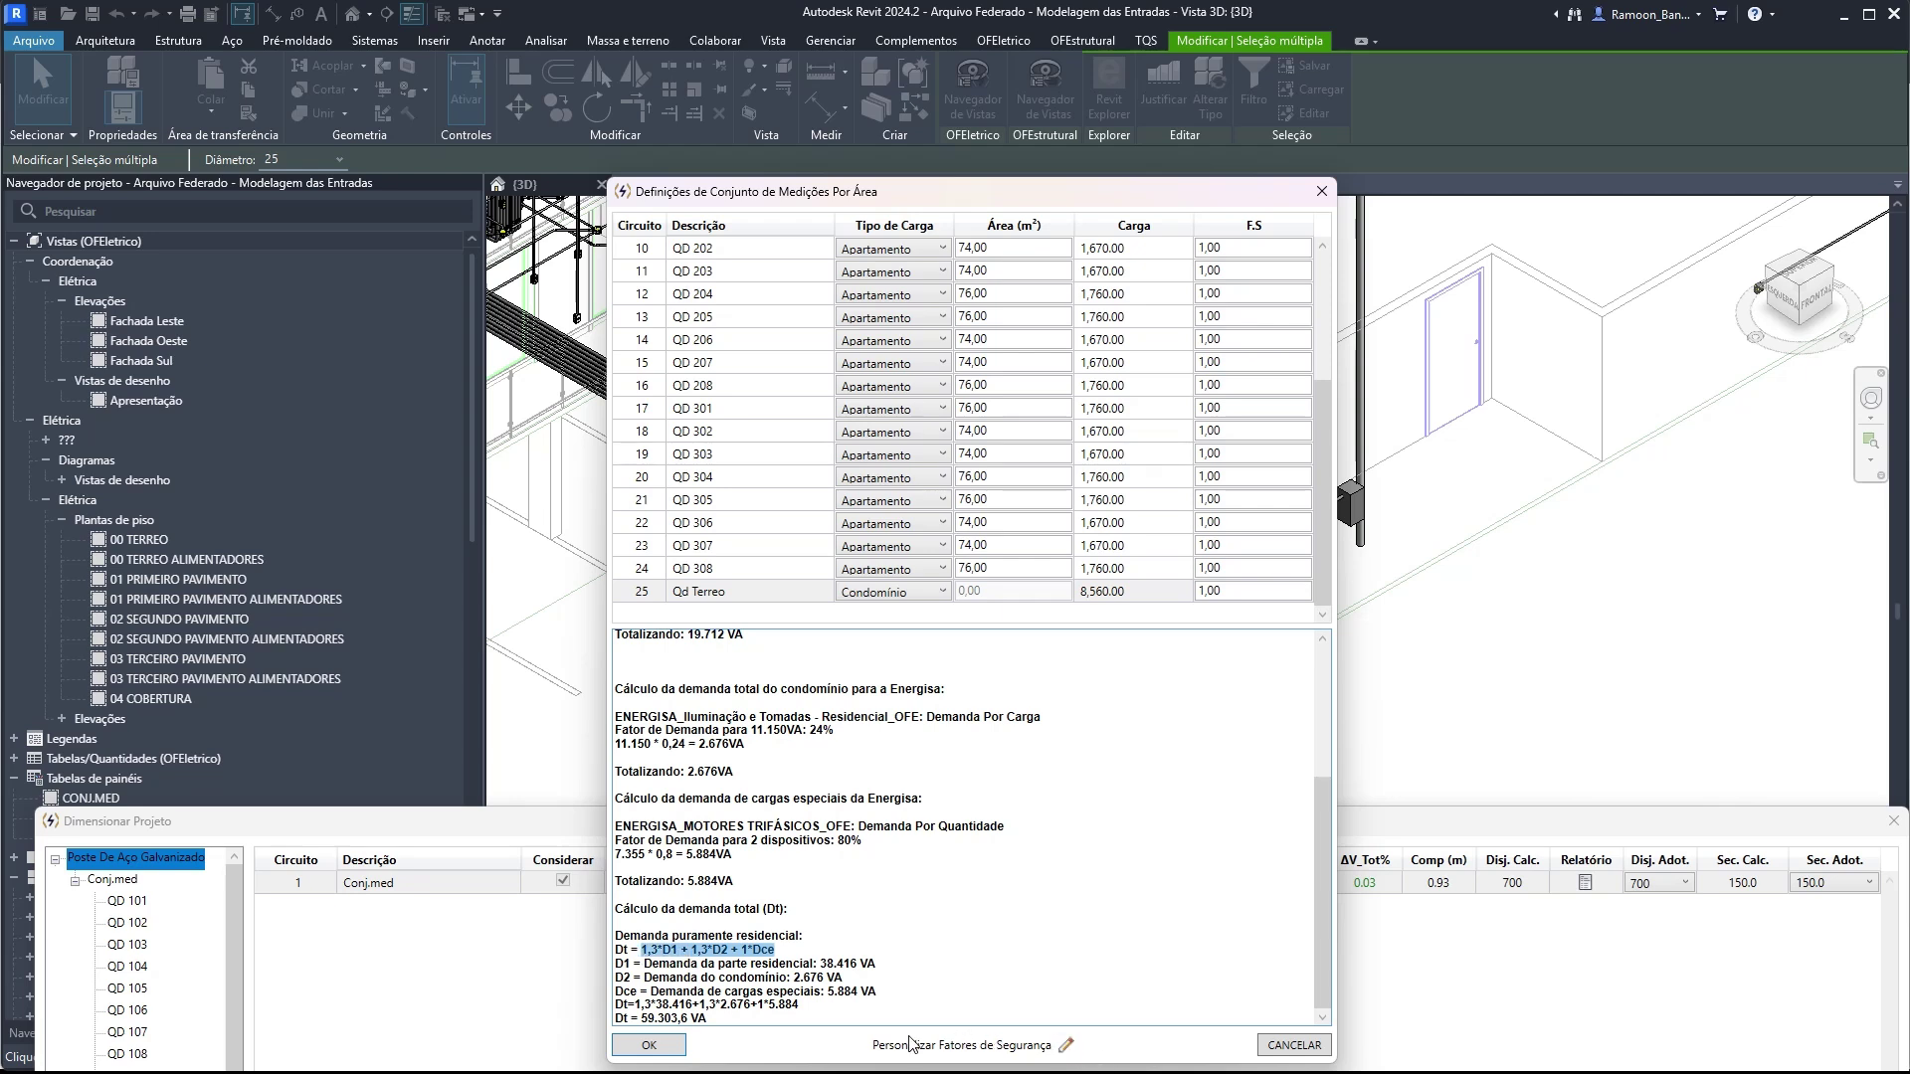
- Review the safety factors by demand type and close them without changes
click(1065, 1046)
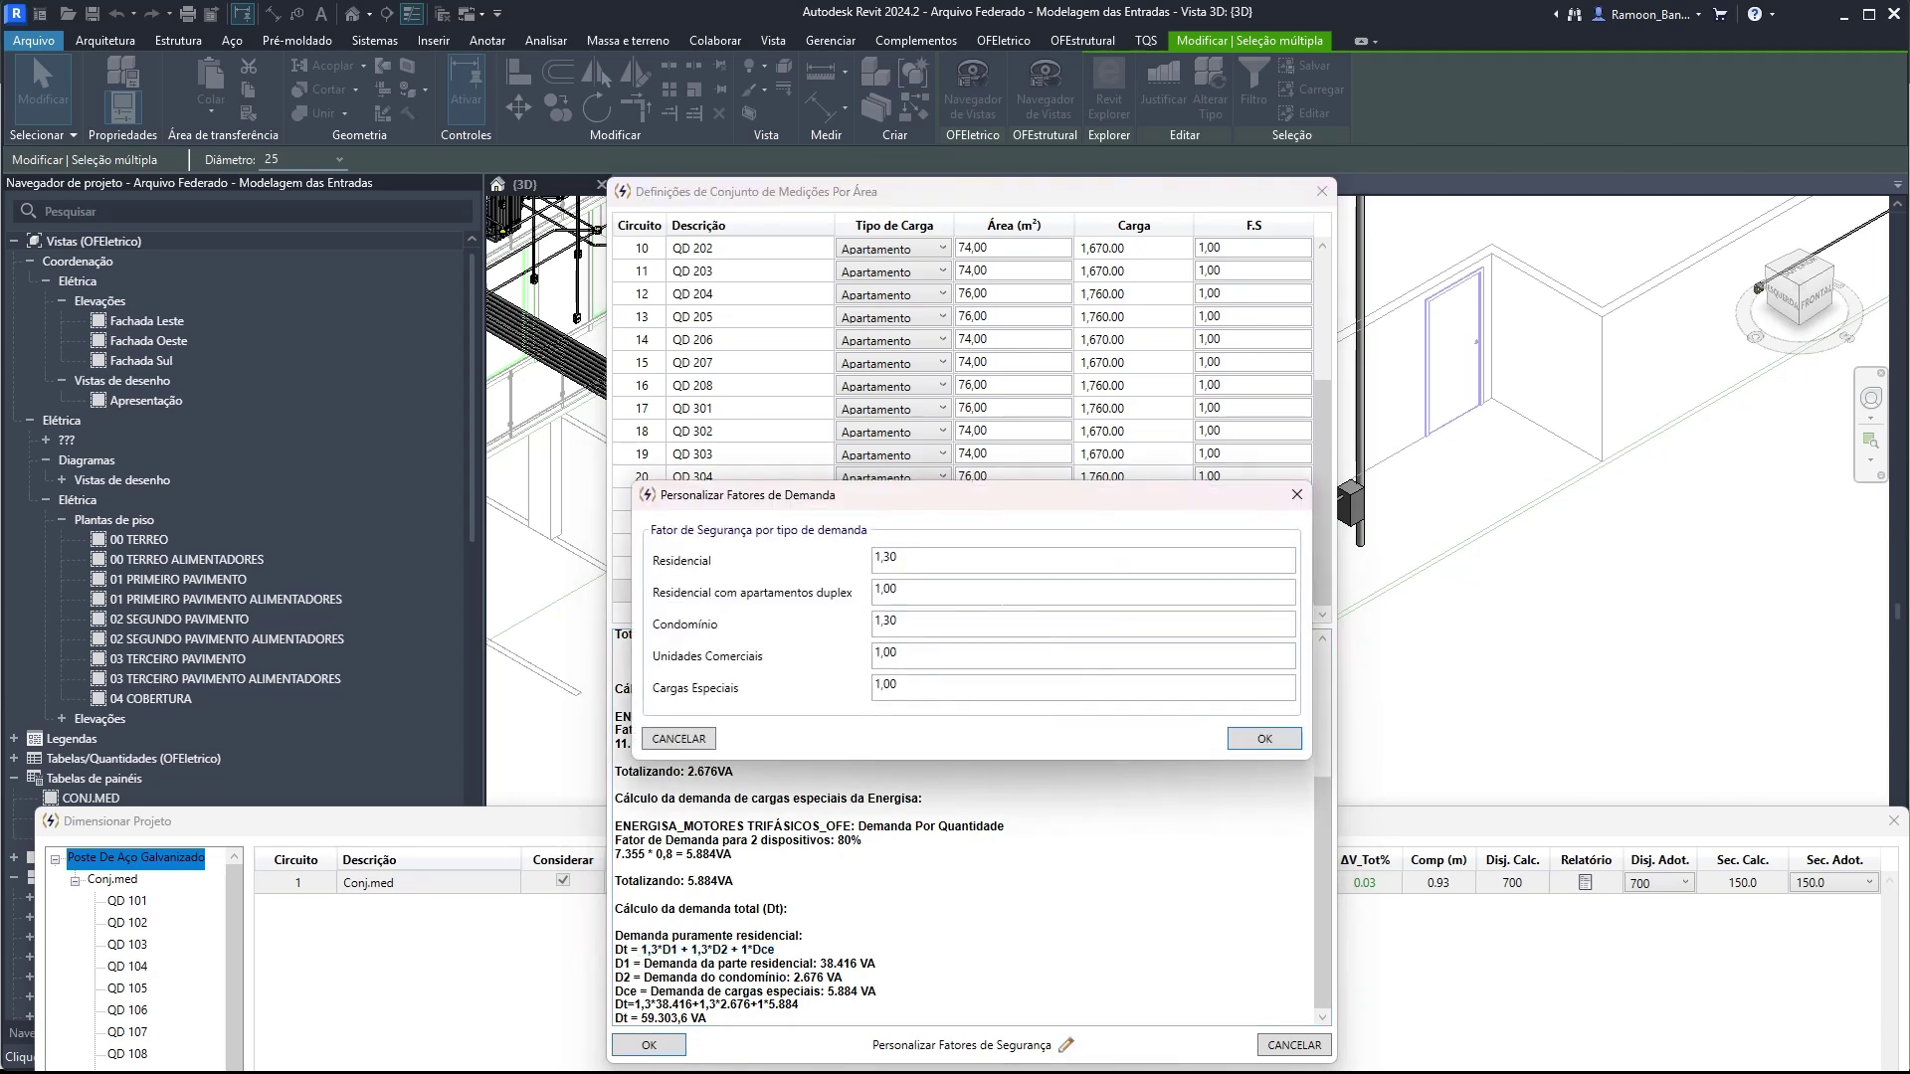
key(Tab)
key(Tab)
key(Tab)
key(Tab)
click(1293, 496)
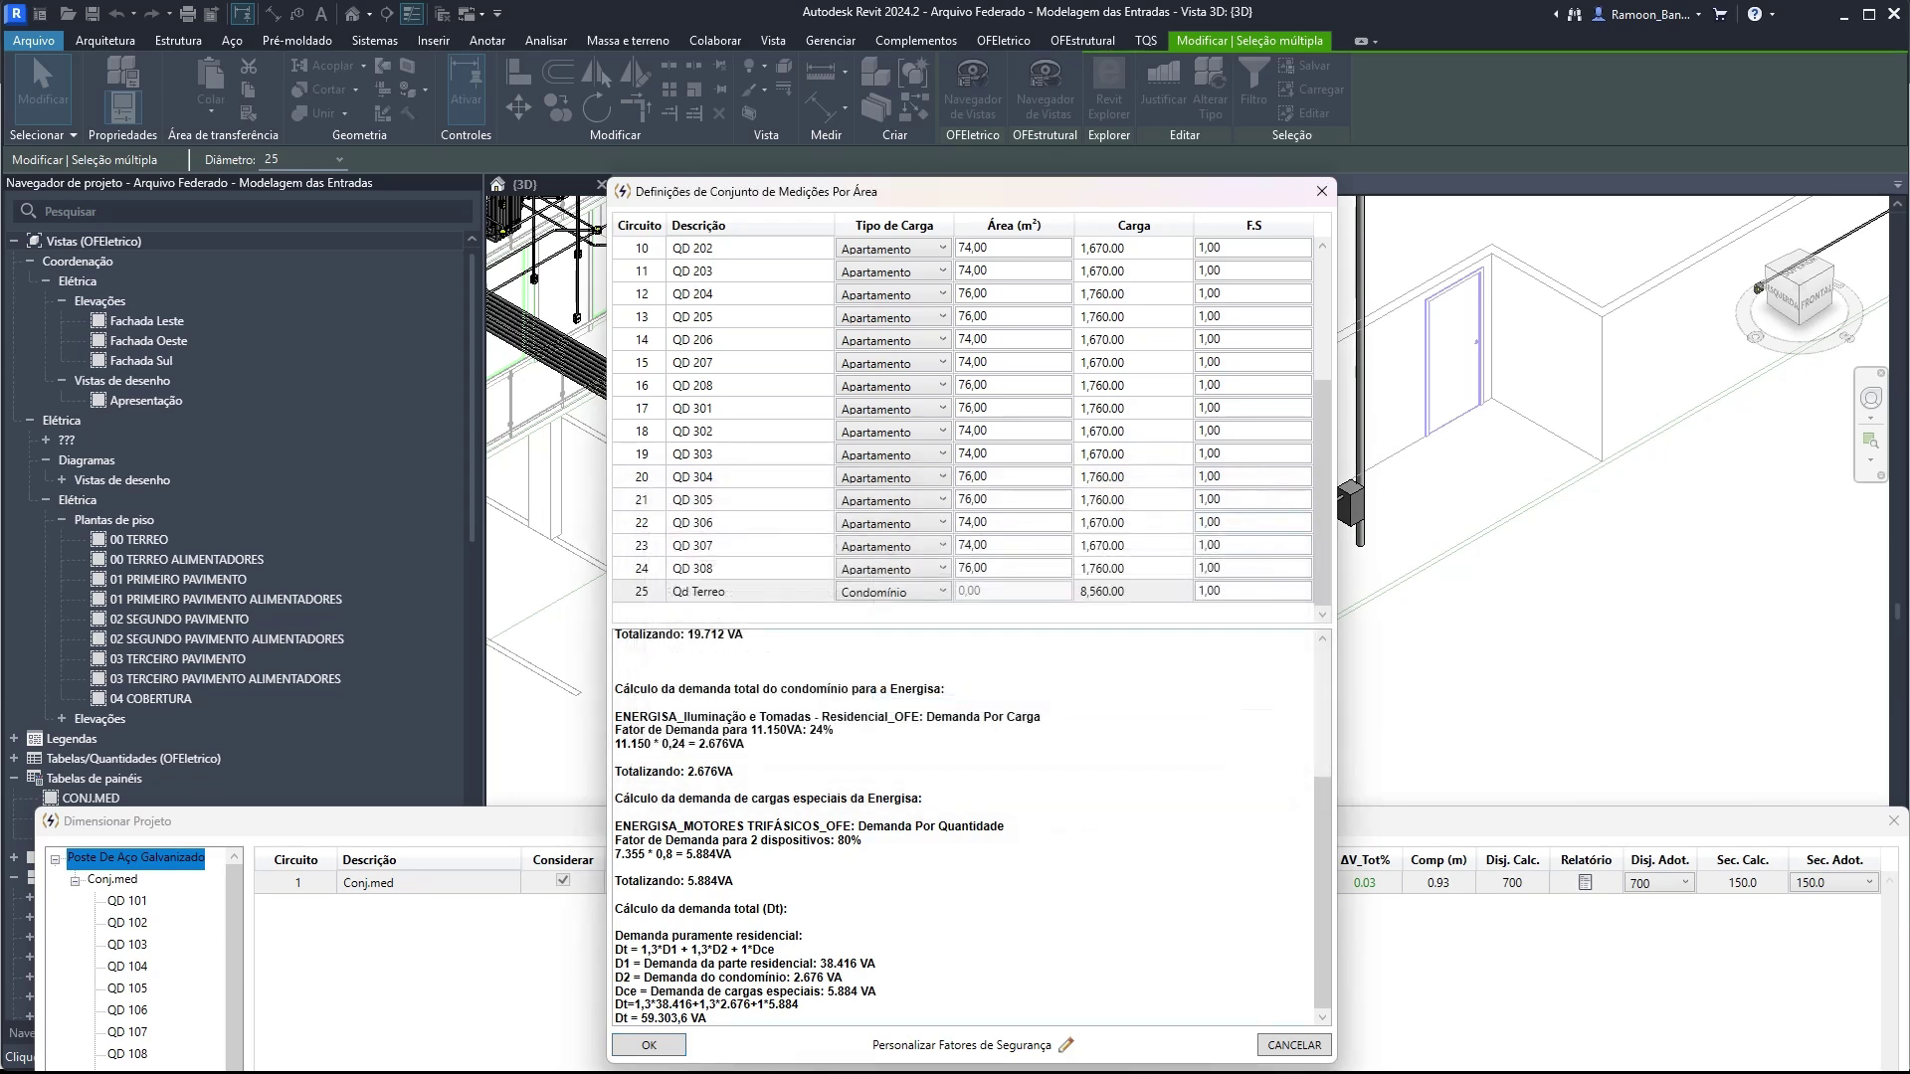
- Confirm the area-based metering panel definitions and review the Conj.med circuit's sizing
drag(925, 189, 934, 144)
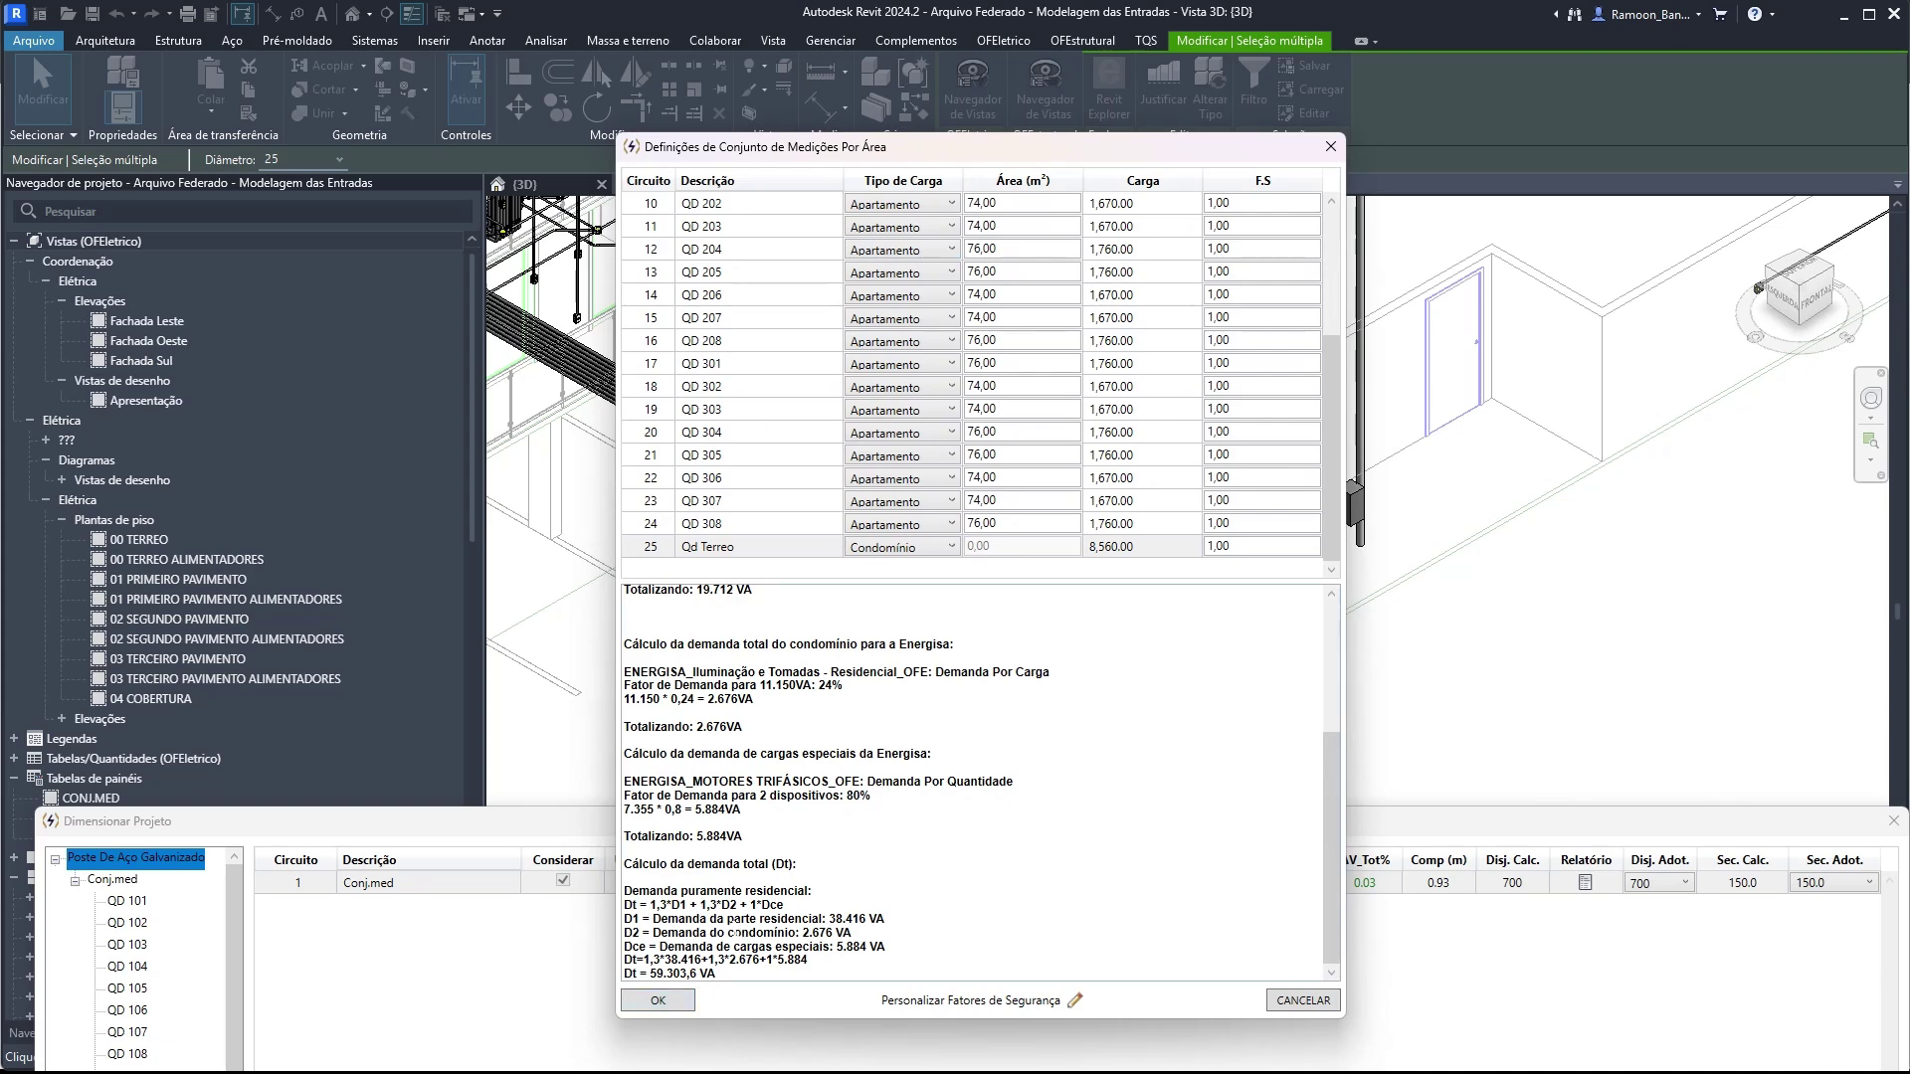
click(657, 1000)
drag(1031, 813, 998, 329)
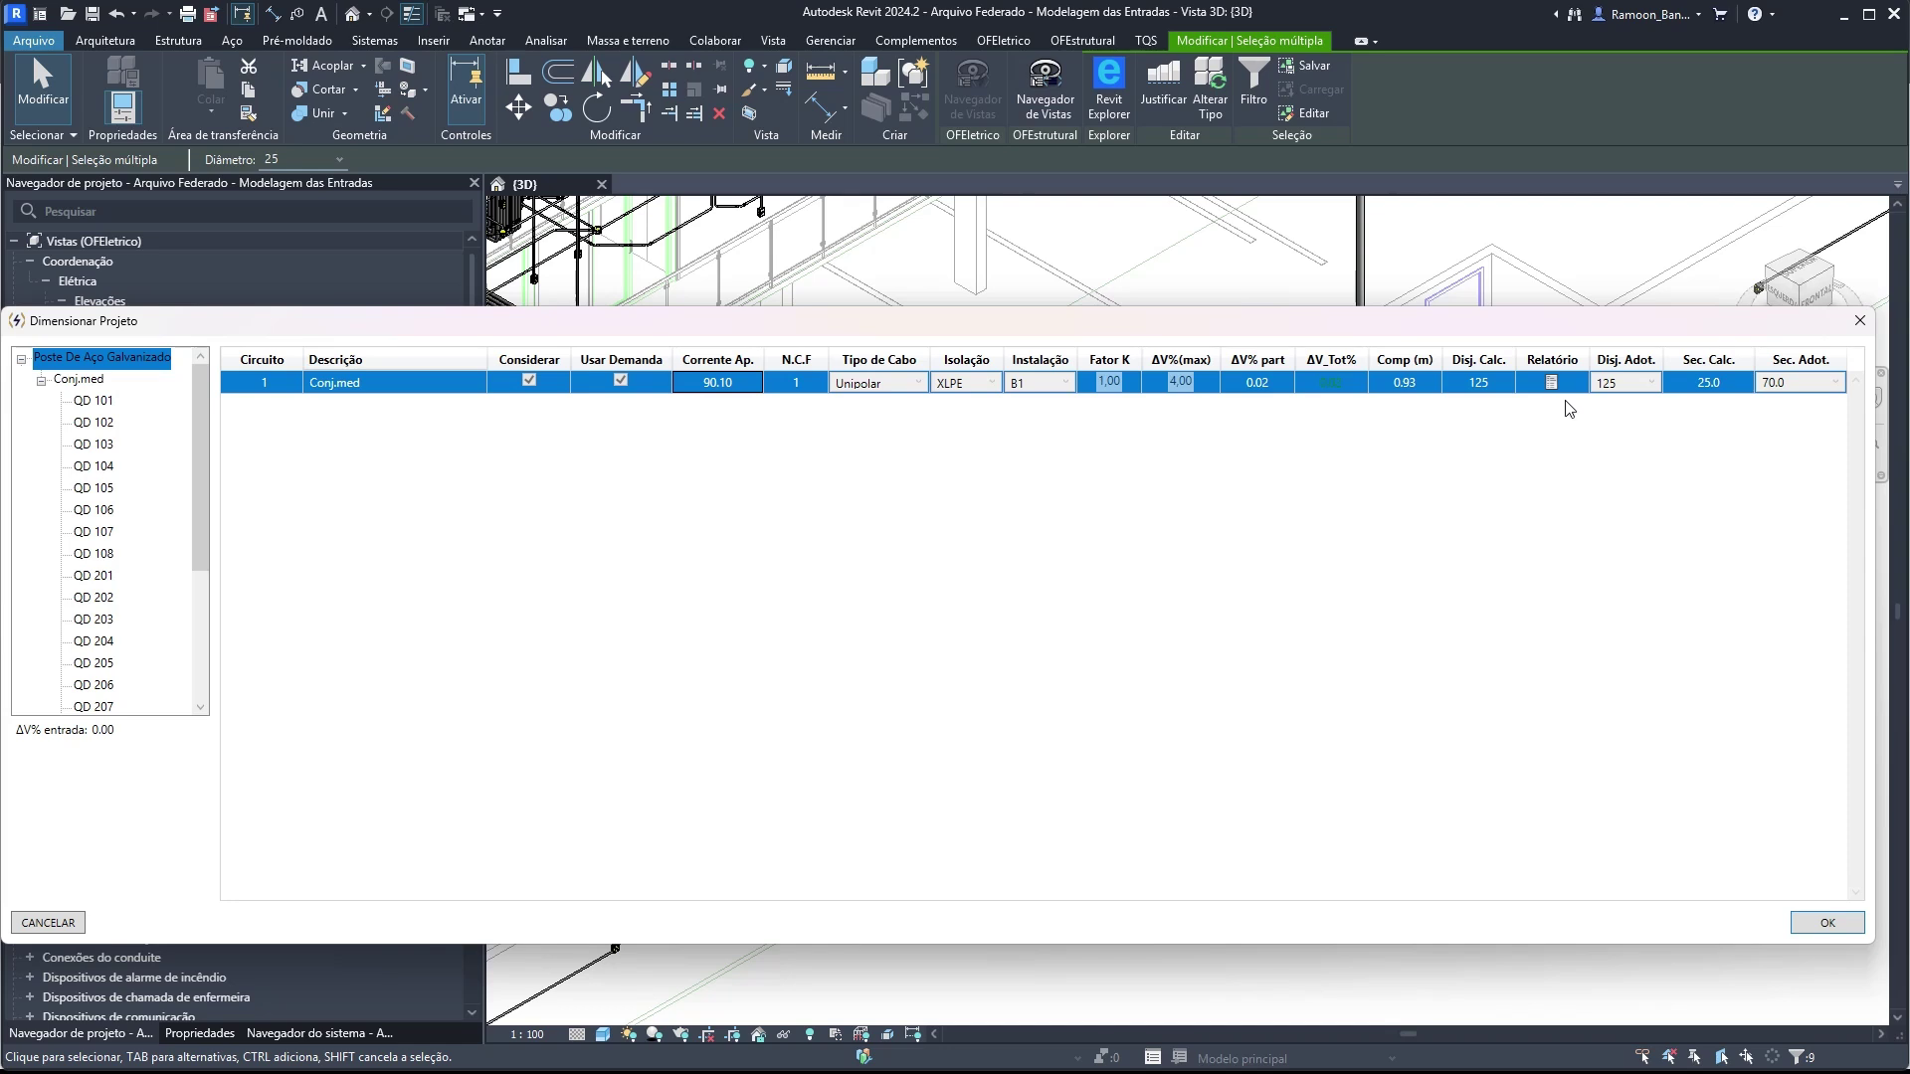
mouse_move(1558, 392)
drag(830, 333, 837, 311)
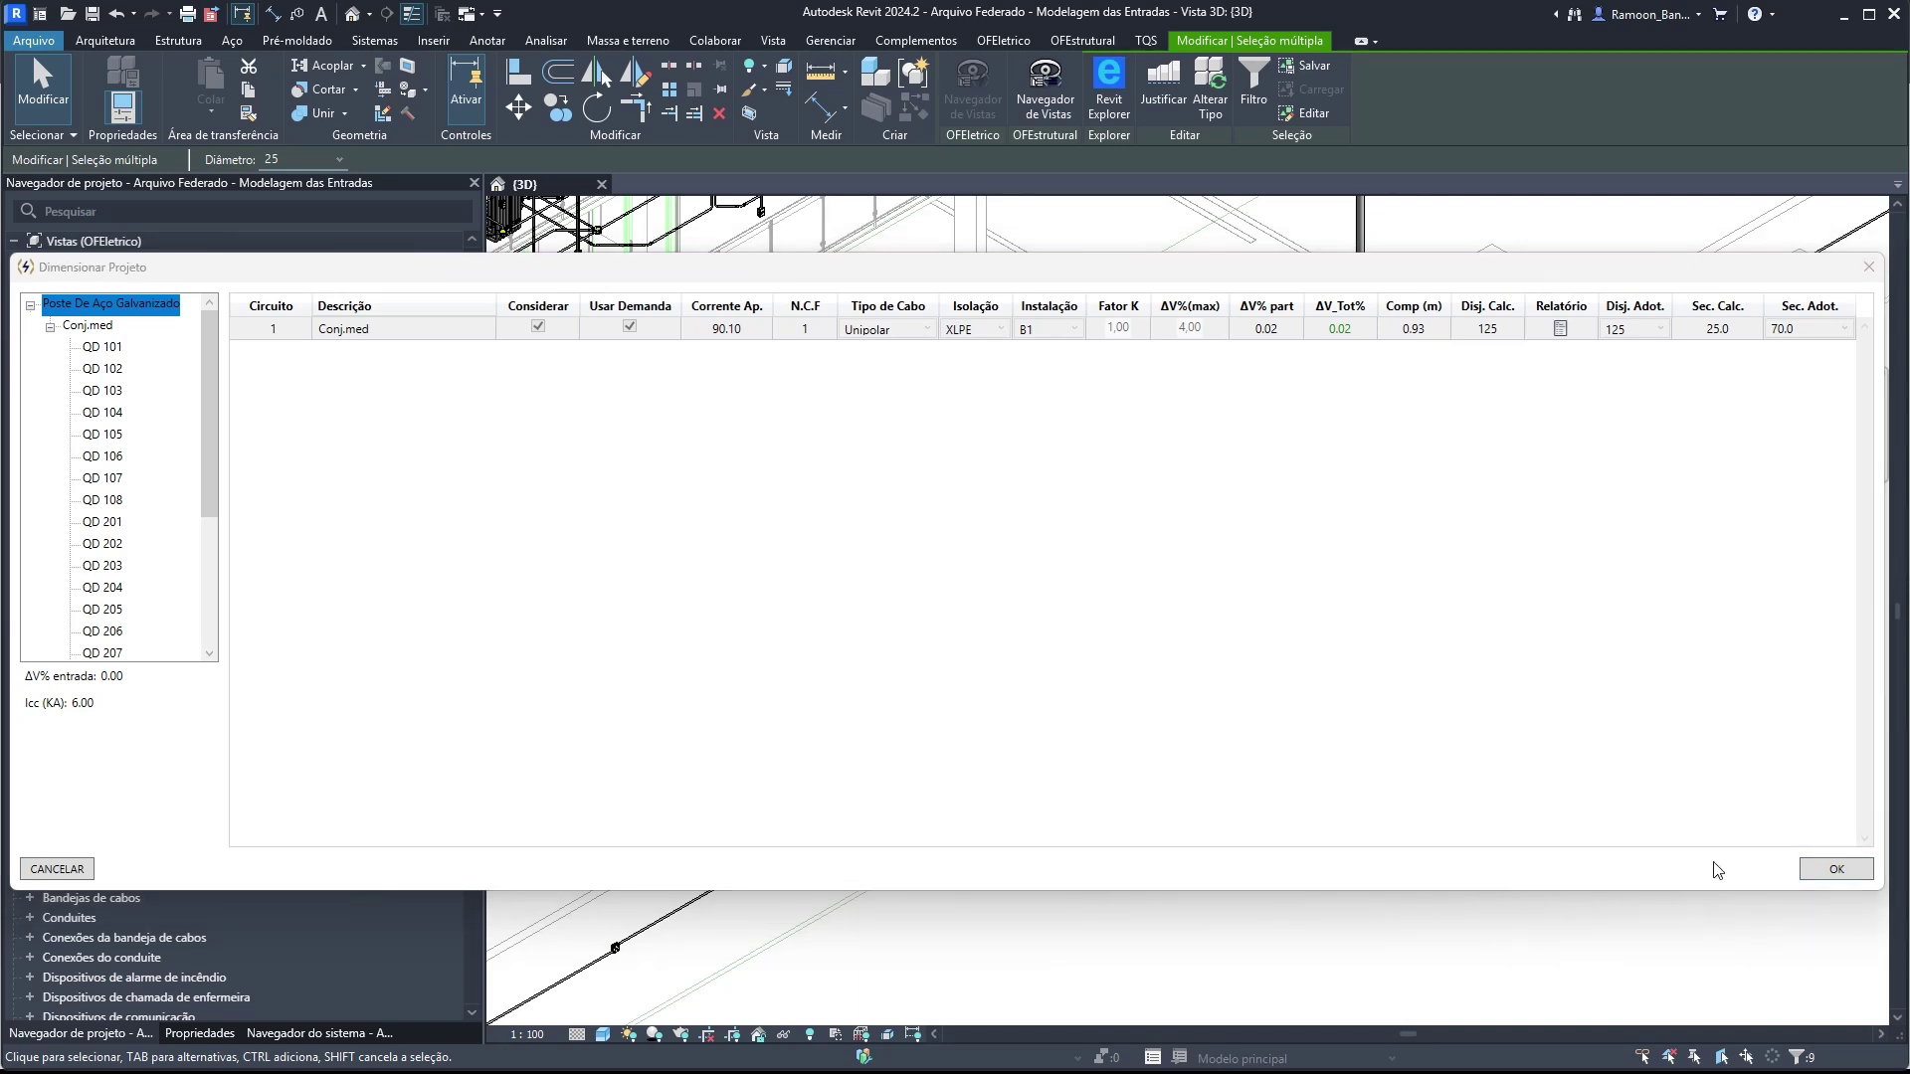
- Examine the whole building model and the project files in the ProjectSizer Rodado folder in File Explorer
drag(1096, 268, 1057, 635)
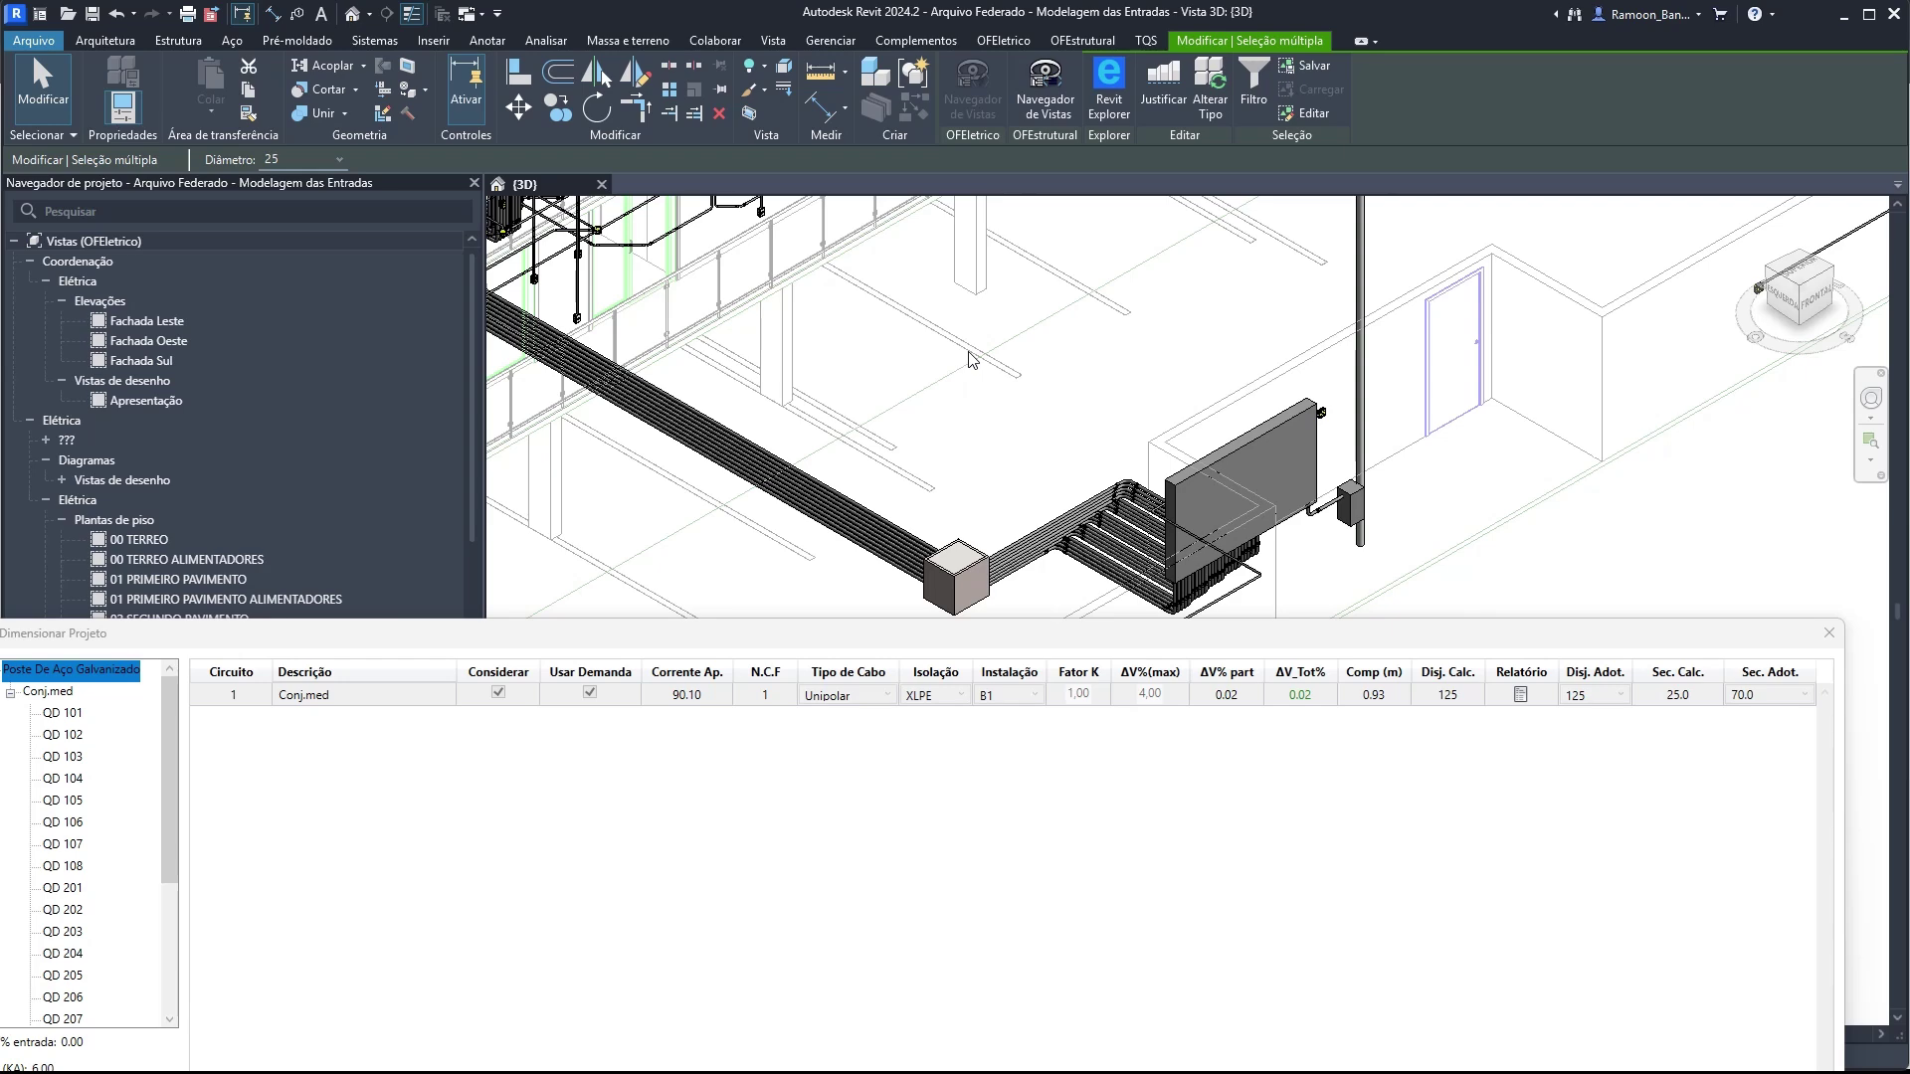
scroll(972, 360, down, 6)
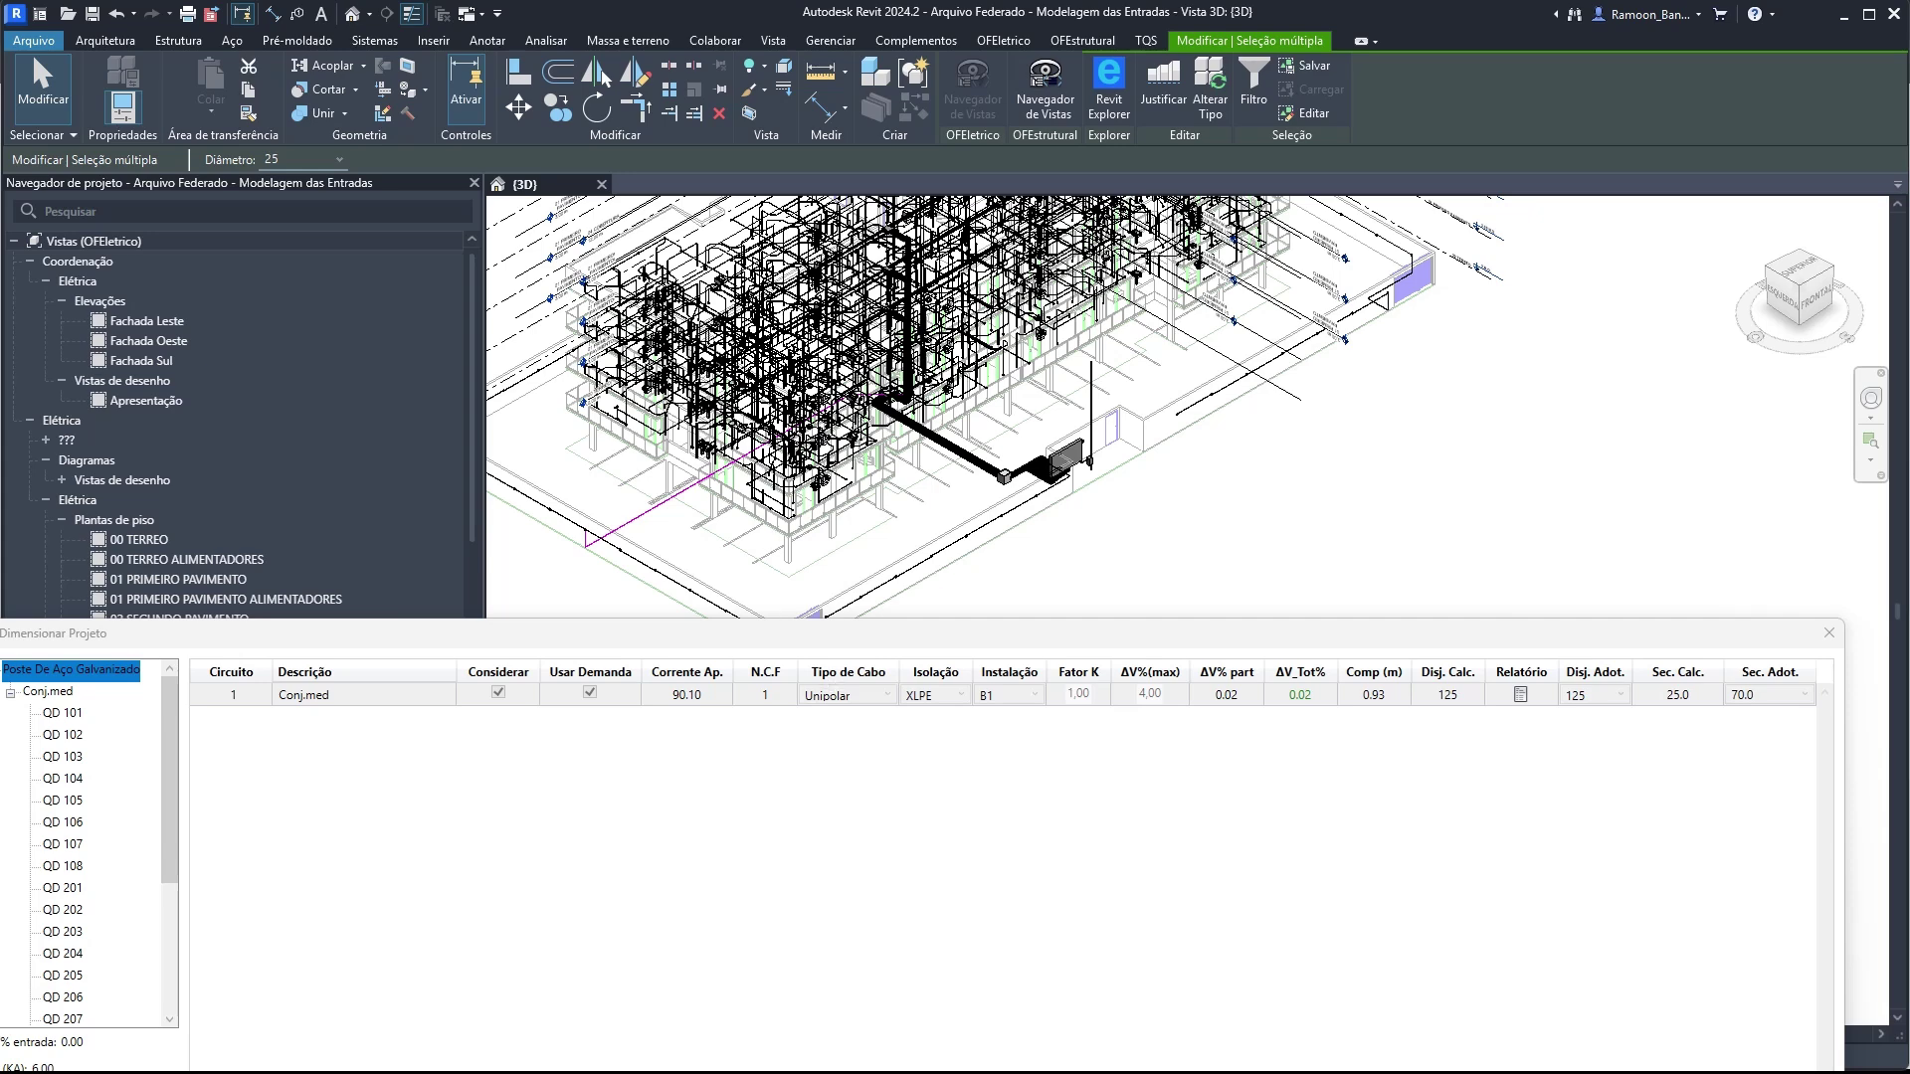
drag(1908, 61, 1323, 161)
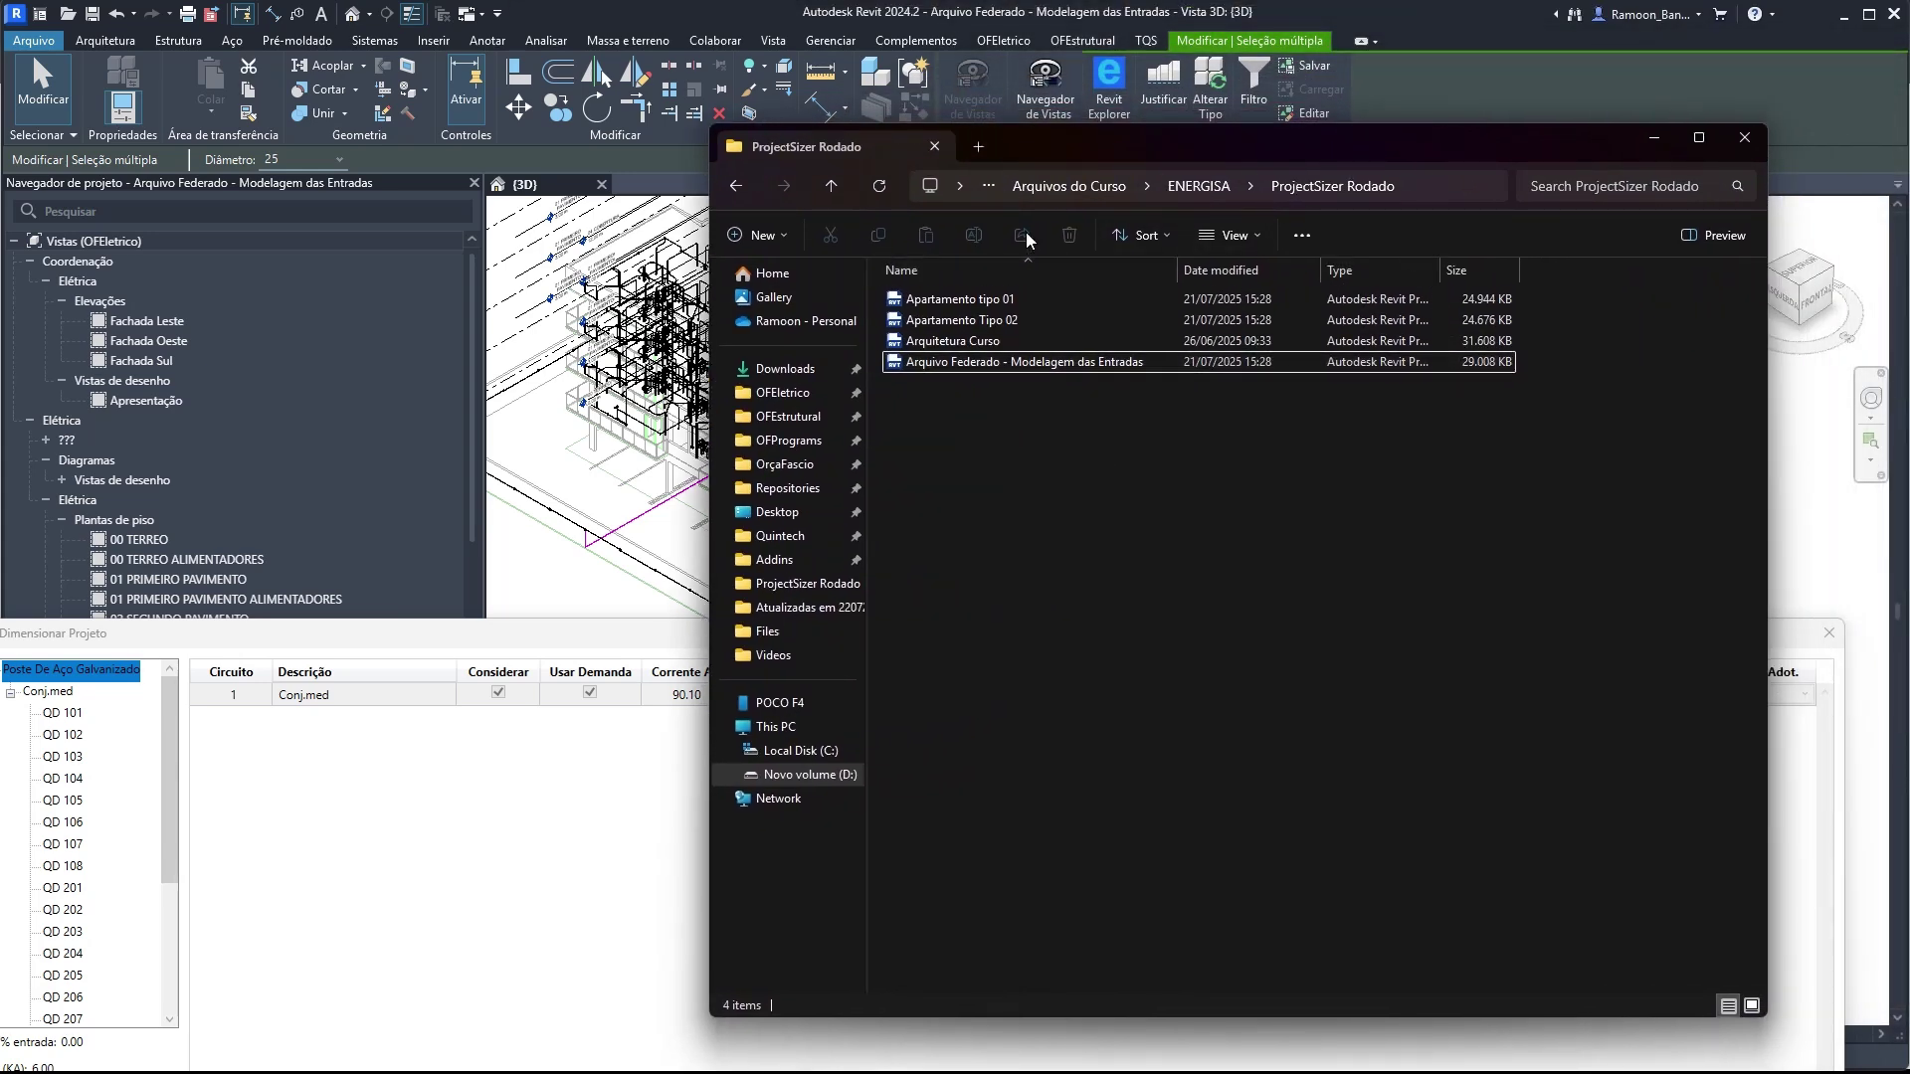
- Confirm the project sizing and check the saved project files in the ProjectSizer Rodado folder in File Explorer
drag(554, 632, 587, 253)
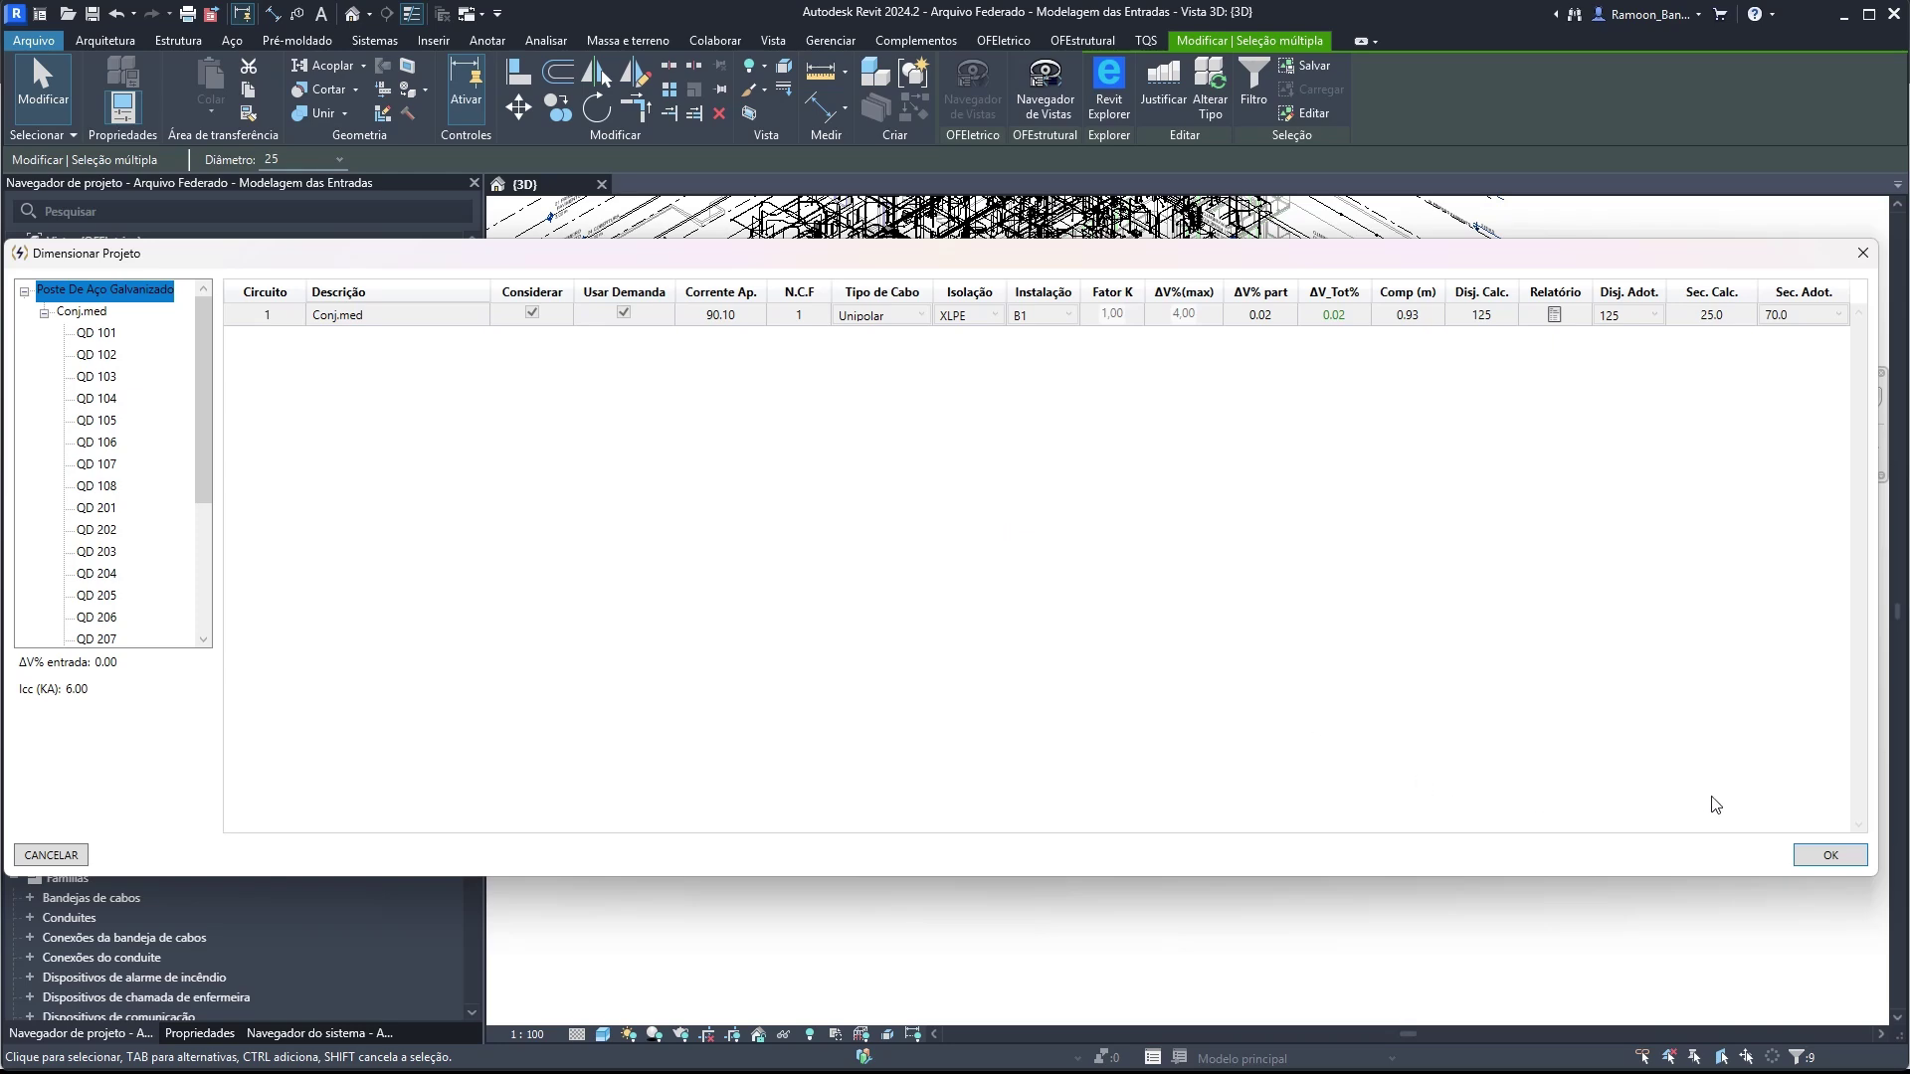
click(1828, 856)
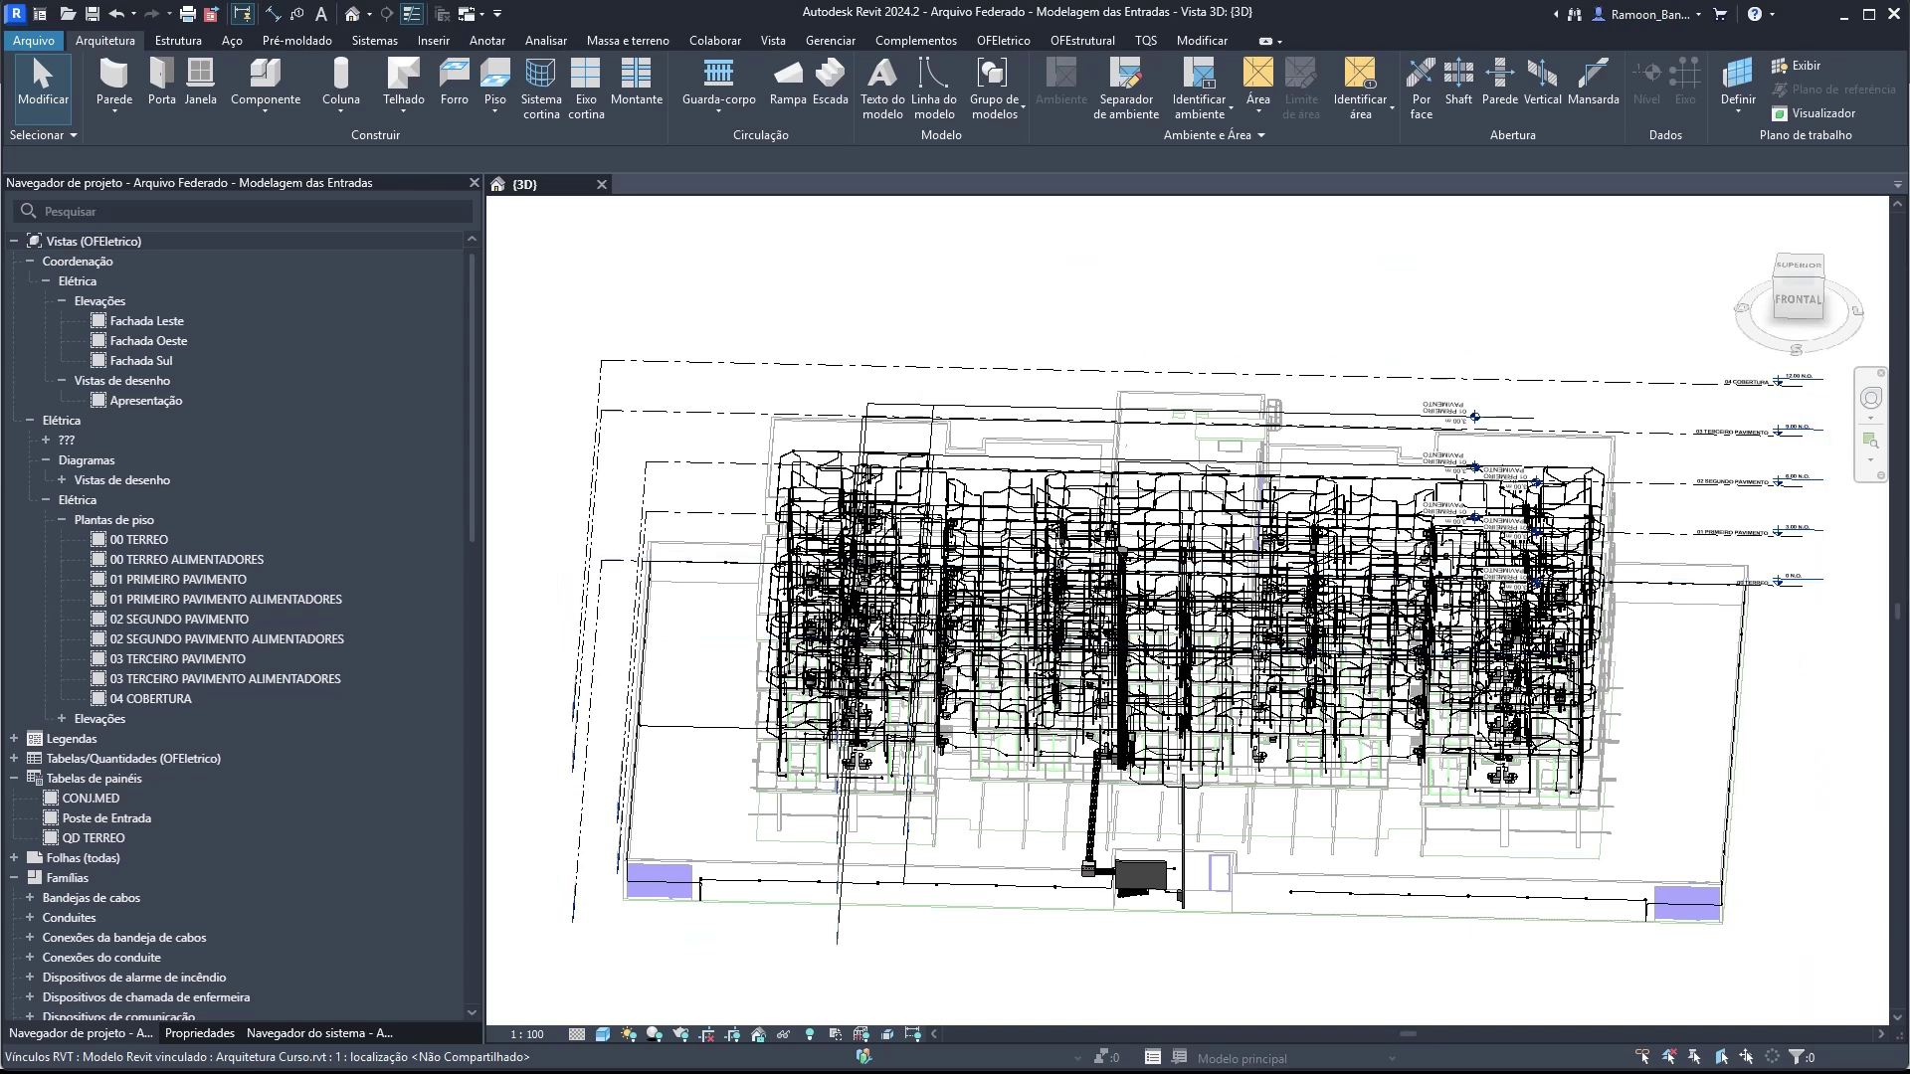
drag(1909, 189, 1082, 188)
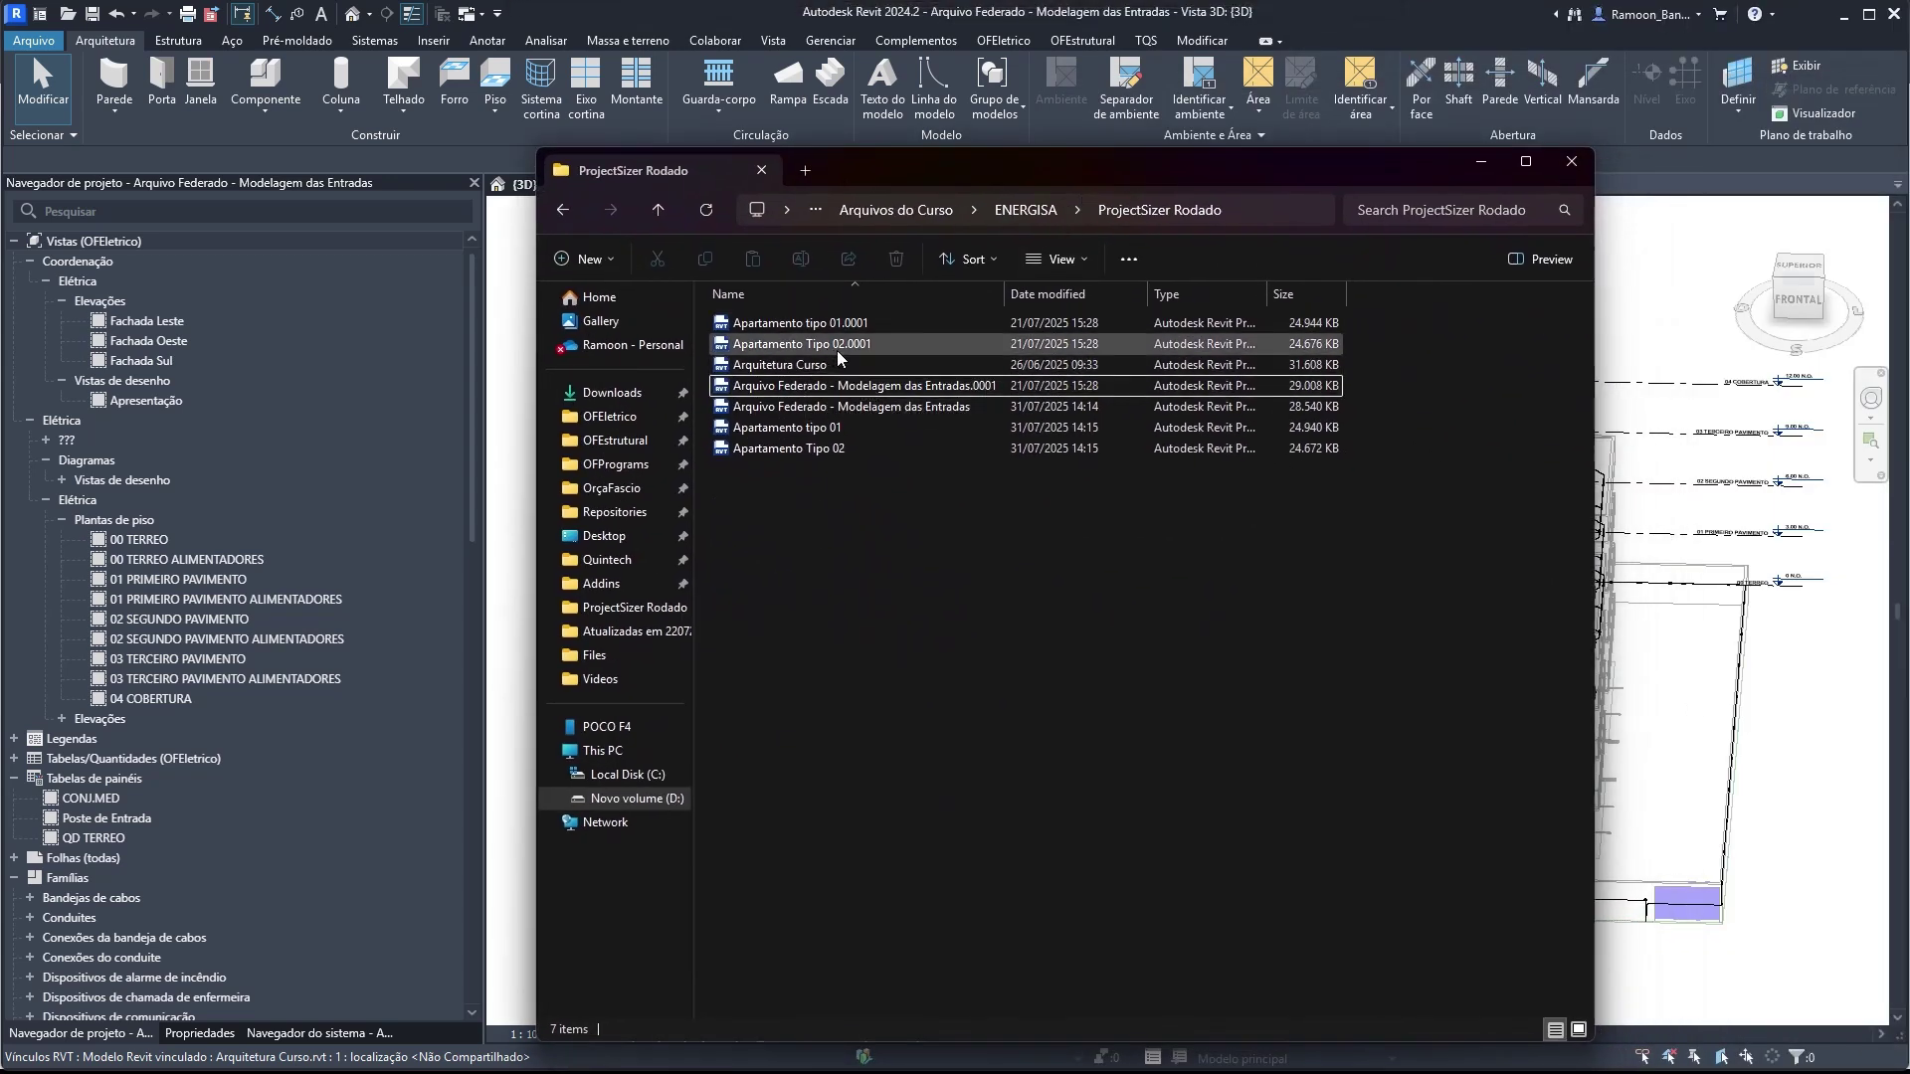